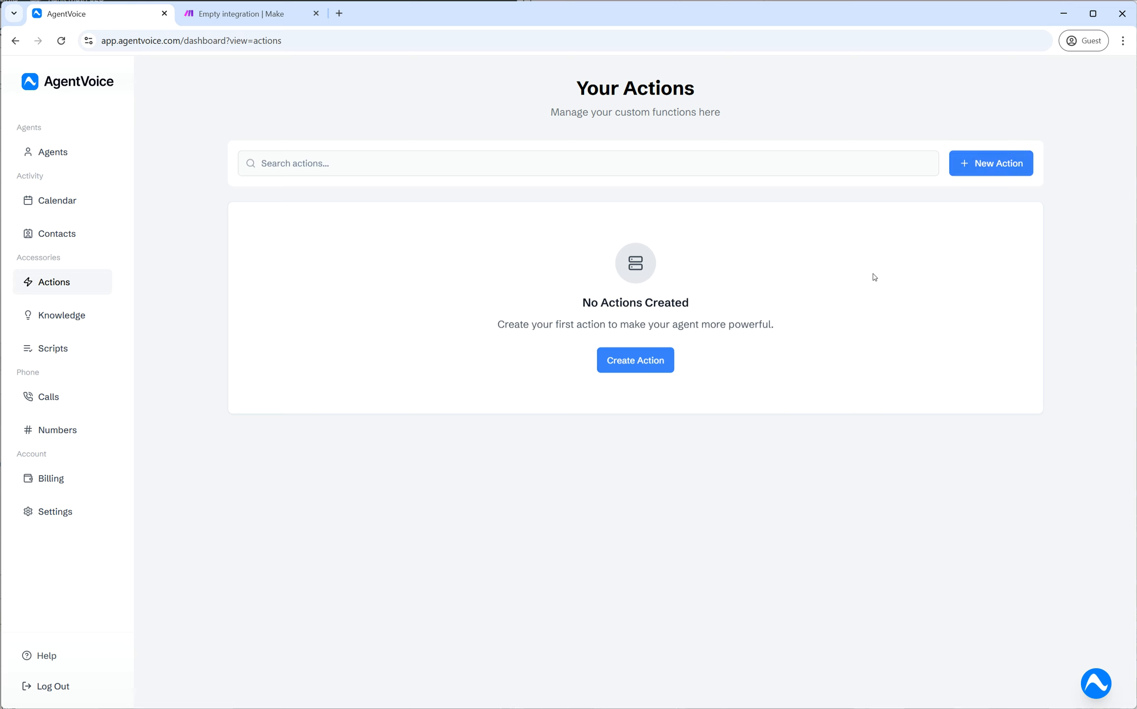
- Start a new custom action from the Actions page with Create Action
left_click(634, 368)
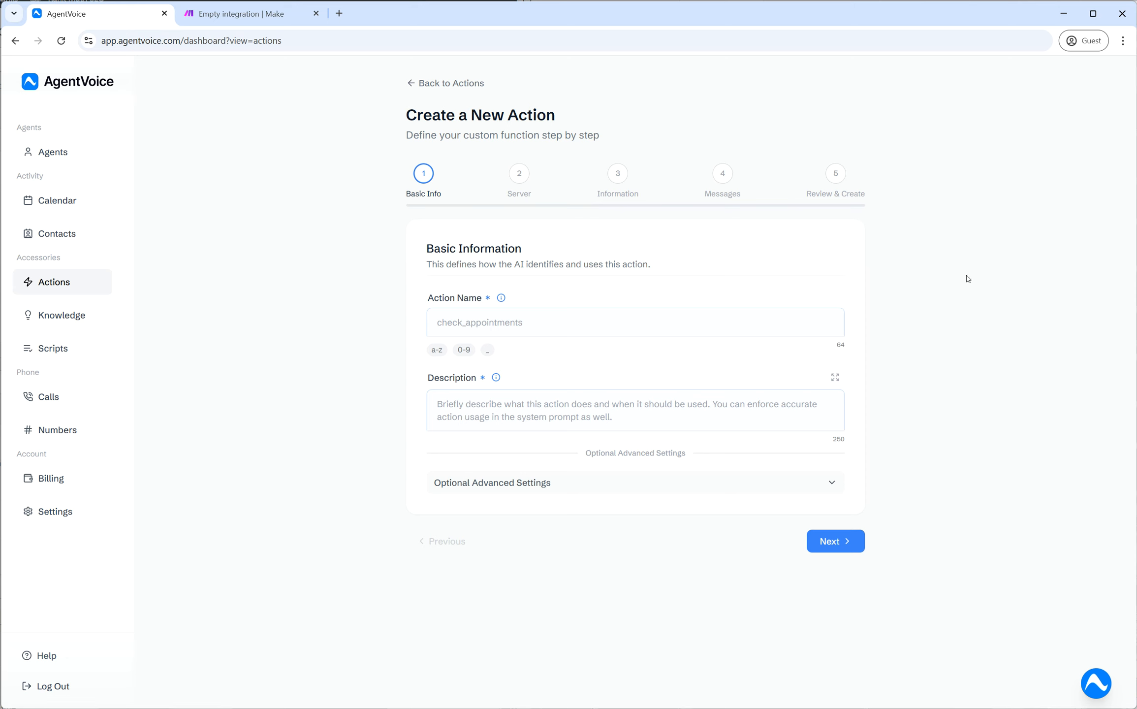
left_click(517, 323)
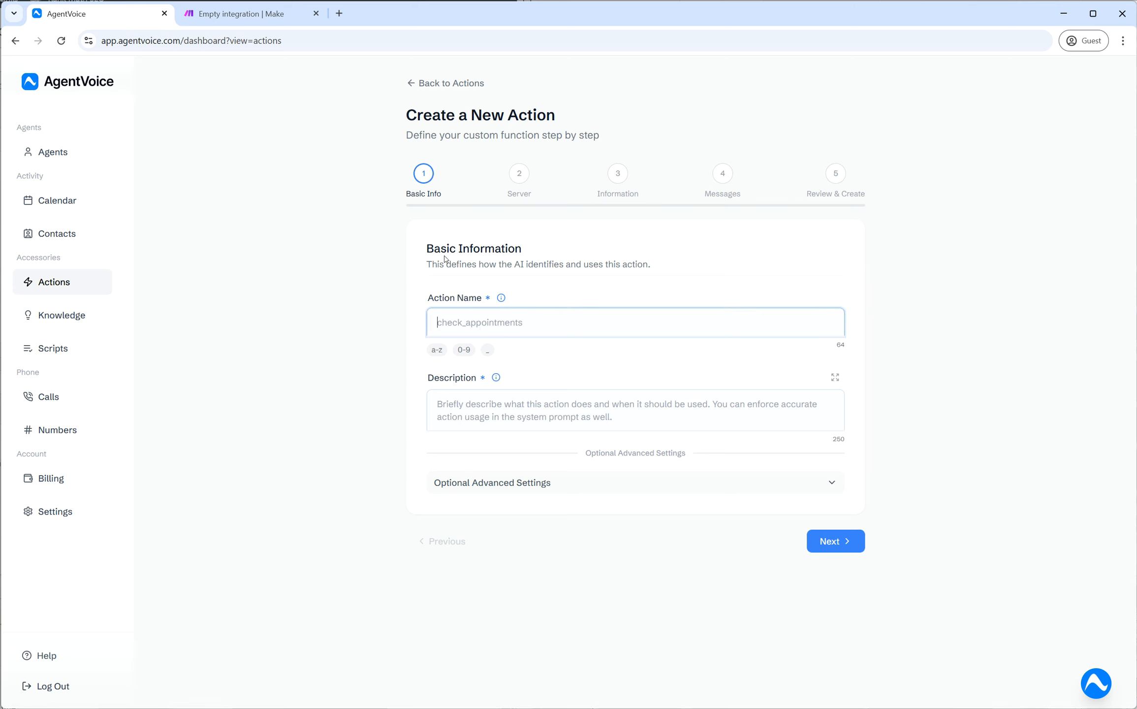
left_click_drag(426, 252, 658, 272)
left_click(657, 272)
left_click_drag(478, 264, 657, 268)
left_click(658, 269)
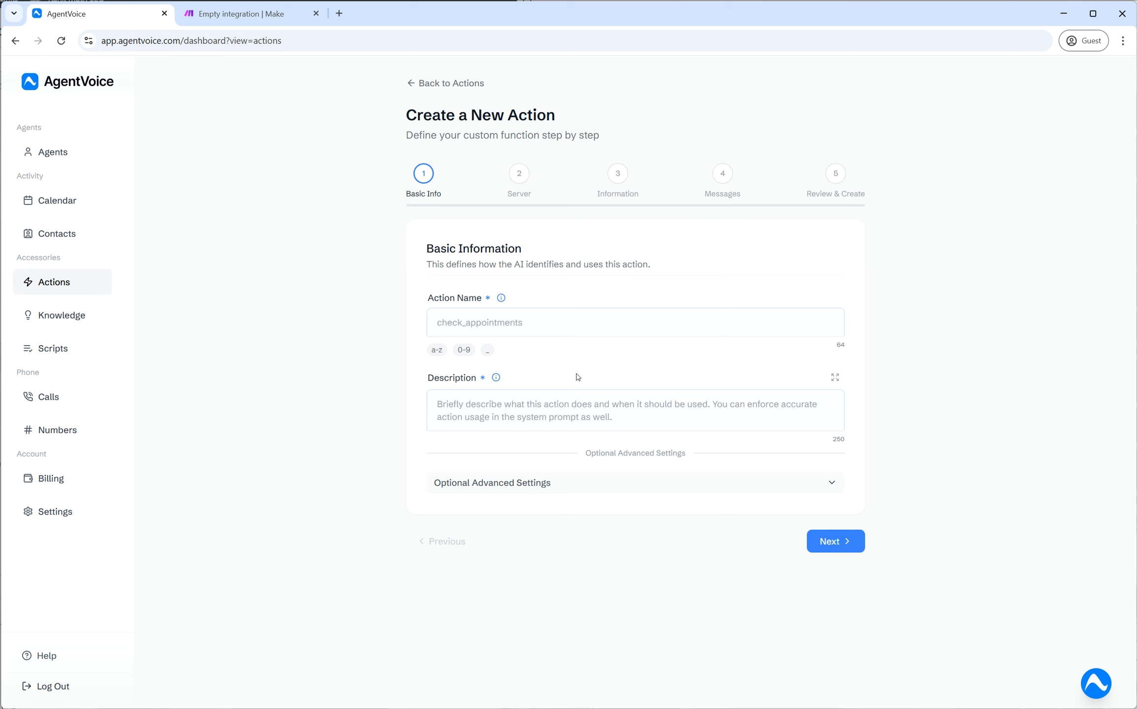
left_click(524, 331)
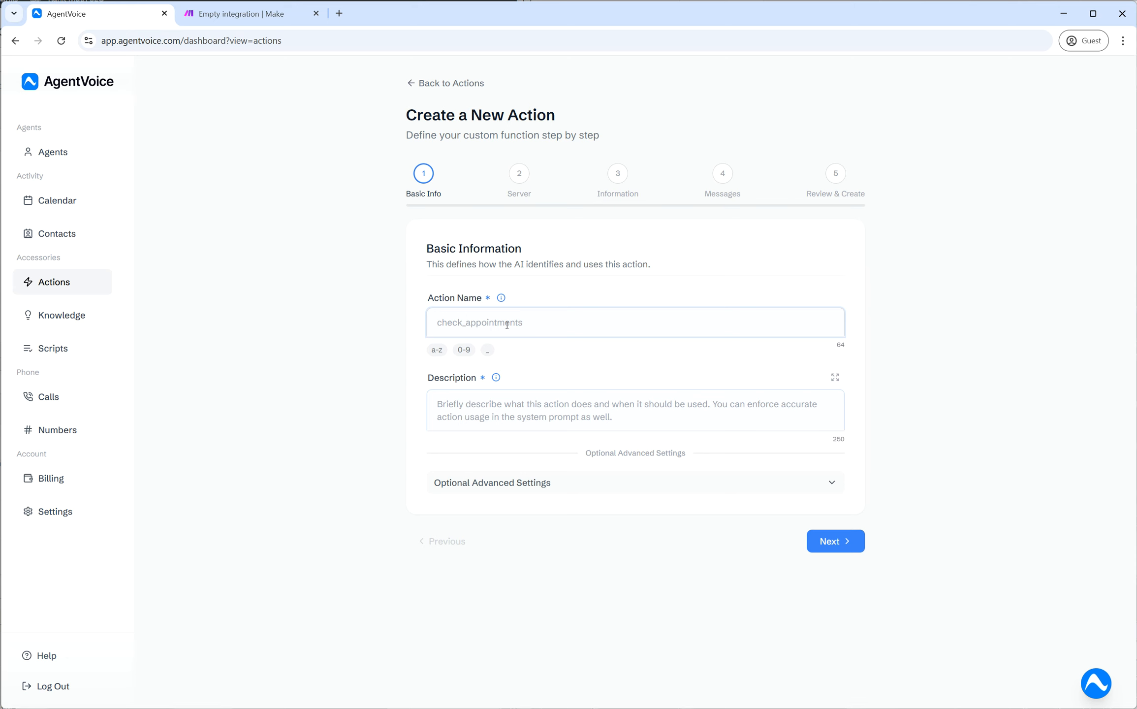
- Enter fetch_product_price as the action name, using only a-z, 0-9 and _ characters
type("fetch_product_price")
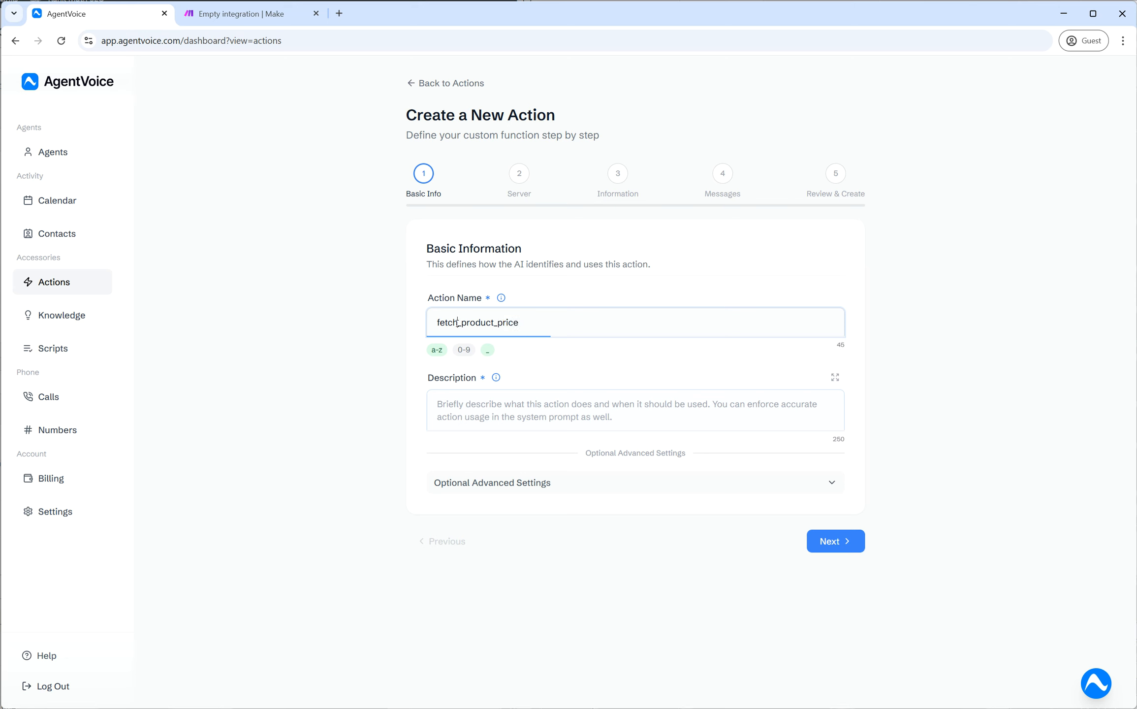
left_click_drag(463, 322, 533, 323)
left_click(531, 323)
left_click(530, 330)
left_click_drag(428, 350, 565, 352)
left_click(499, 352)
left_click(495, 321)
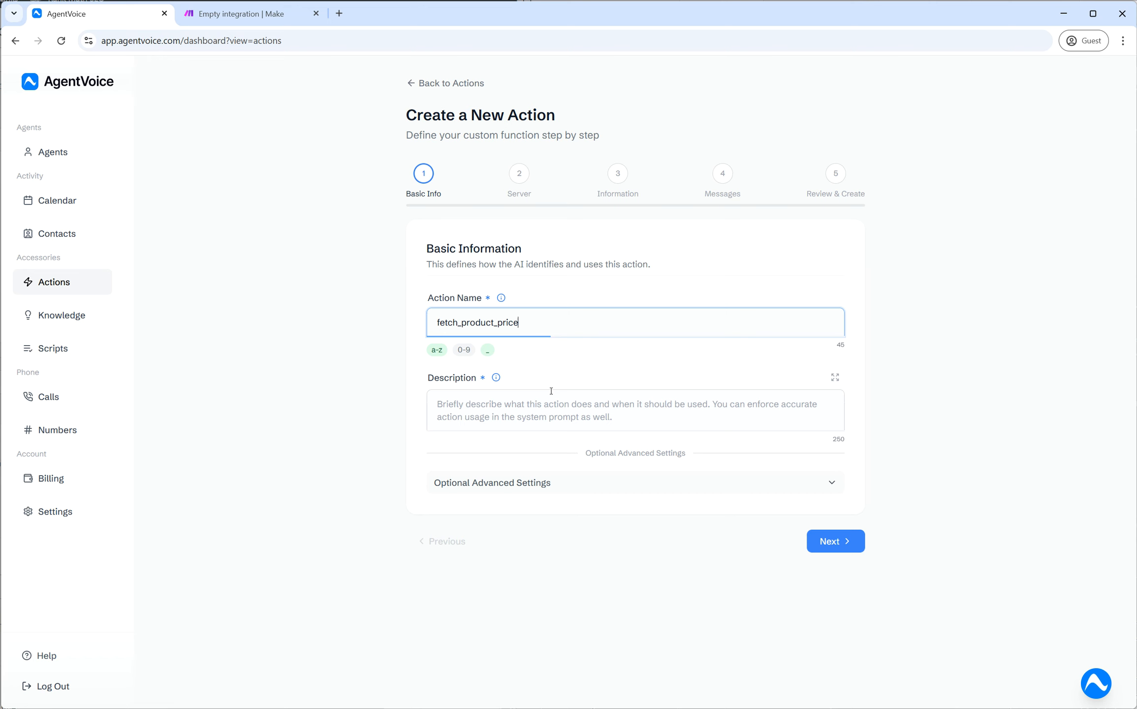
left_click(515, 403)
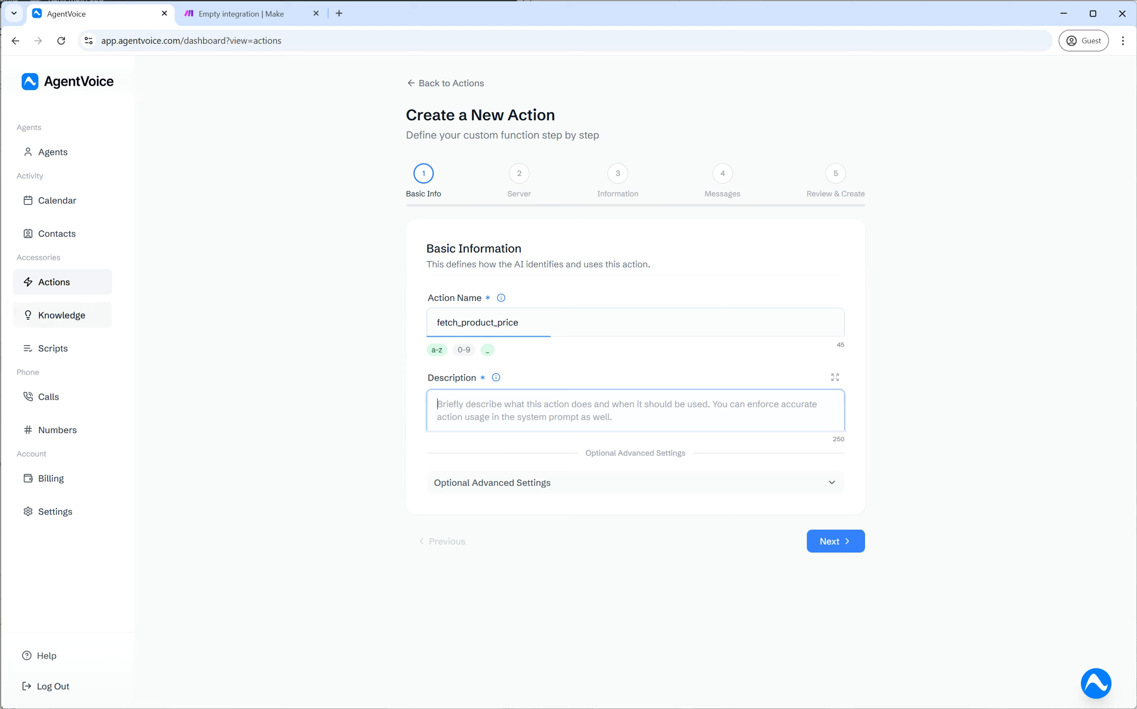
- Paste the prepared two-sentence description about fetching a product's price into Description
type("This tool will fetch the price for a given product based on the product number that the user provides. This tool will not work if the product number is not provided by the user.")
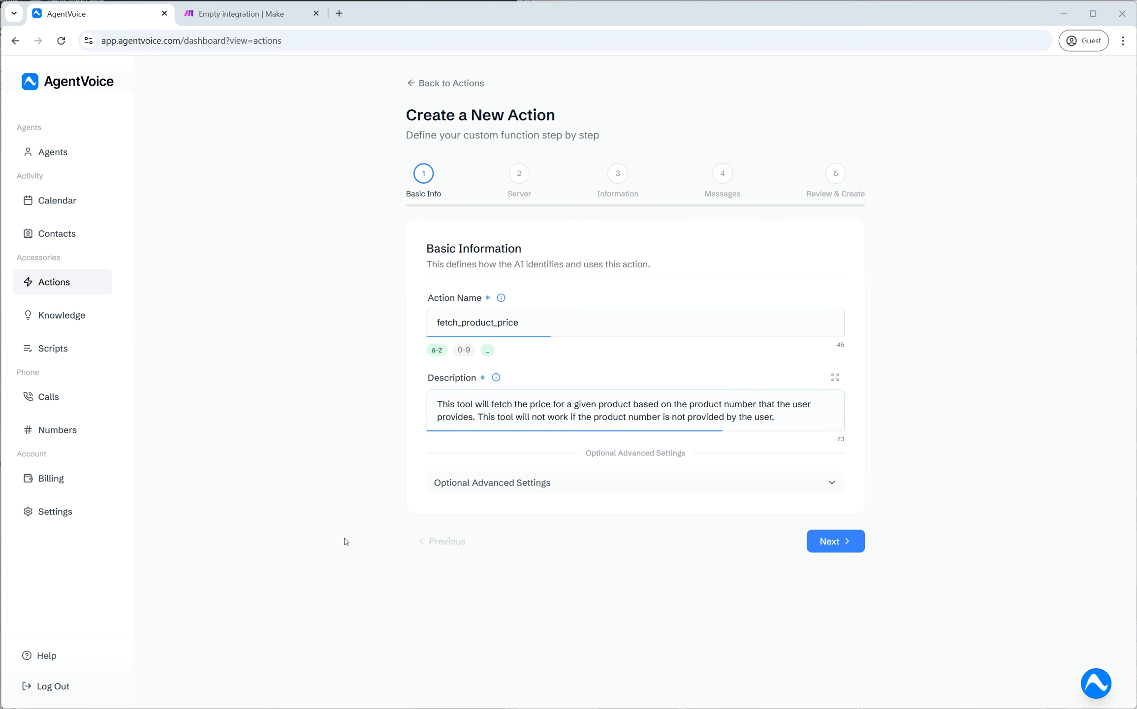
left_click_drag(442, 404, 781, 424)
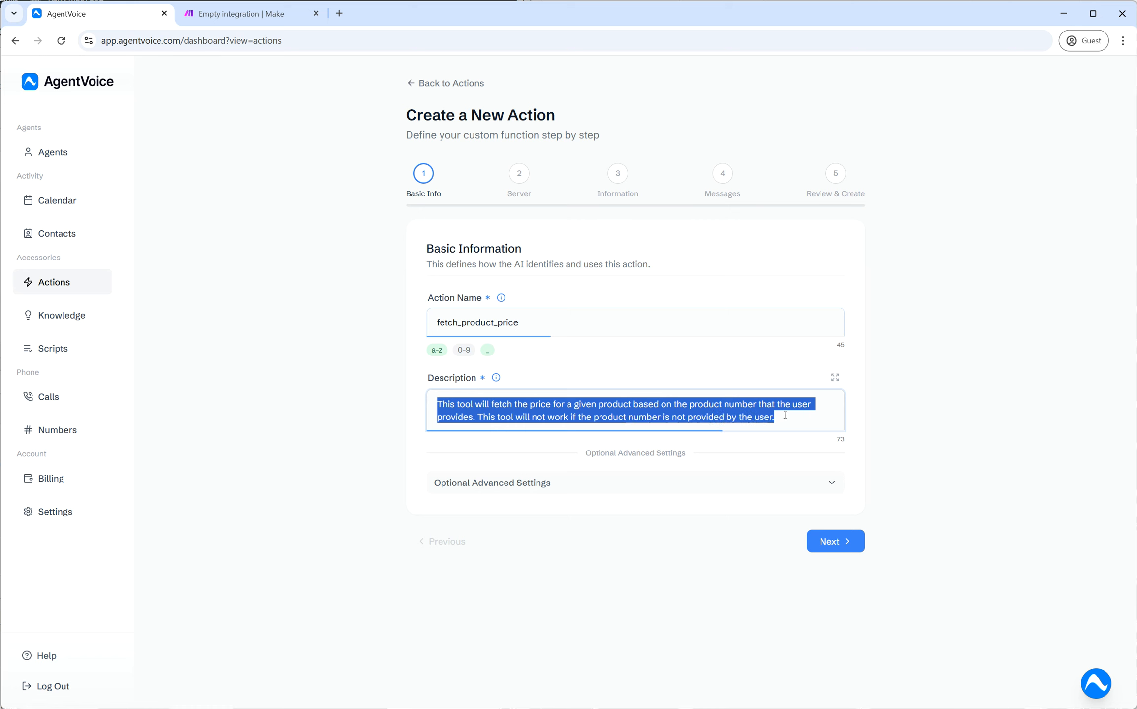
left_click(541, 406)
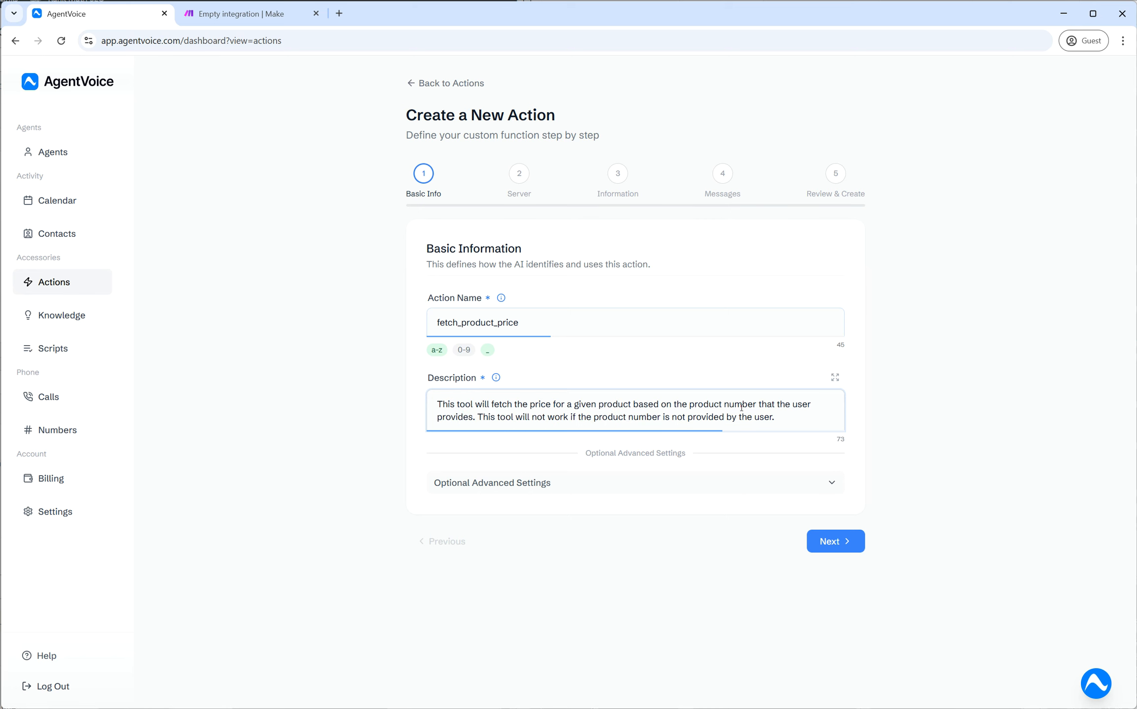
left_click_drag(480, 417, 777, 419)
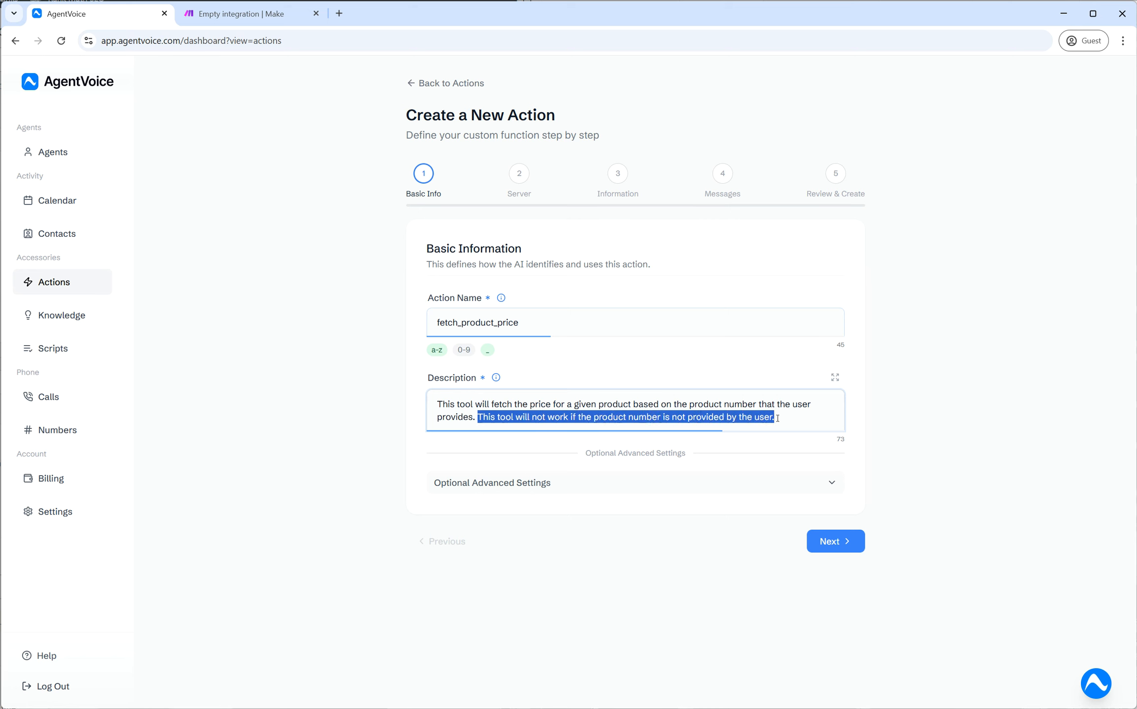
left_click(777, 420)
left_click(480, 324)
double_click(481, 323)
left_click(559, 361)
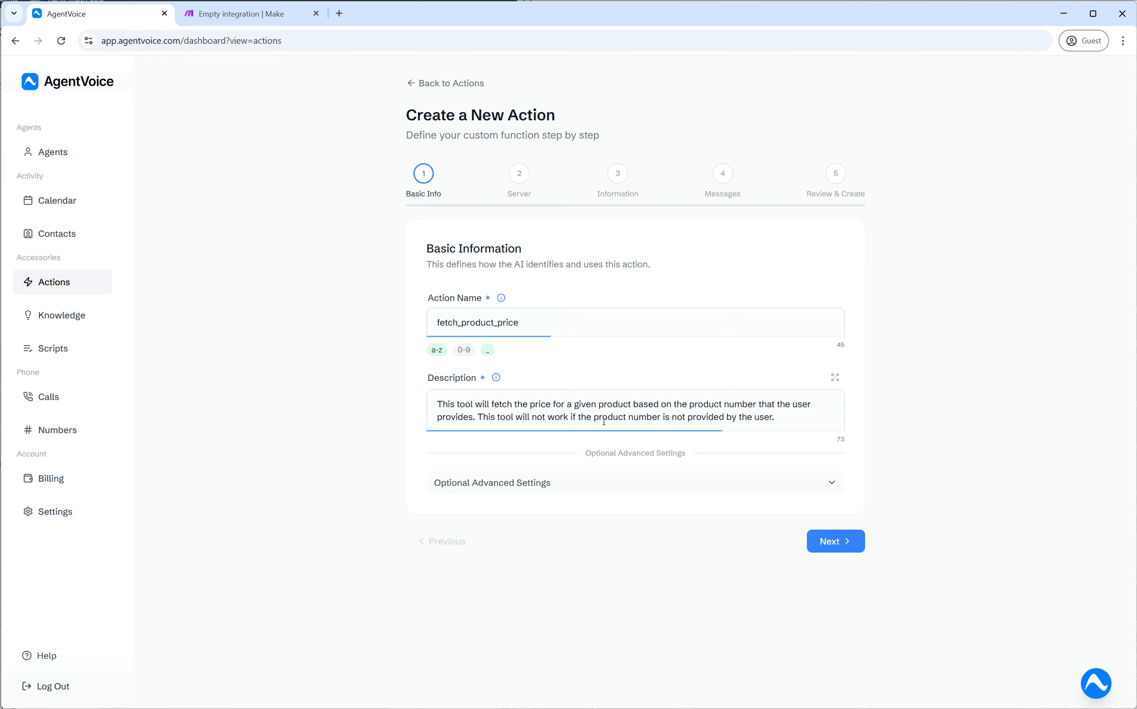
- Review the 'product number' wording in the description, then expand Optional Advanced Settings
left_click_drag(592, 417, 664, 411)
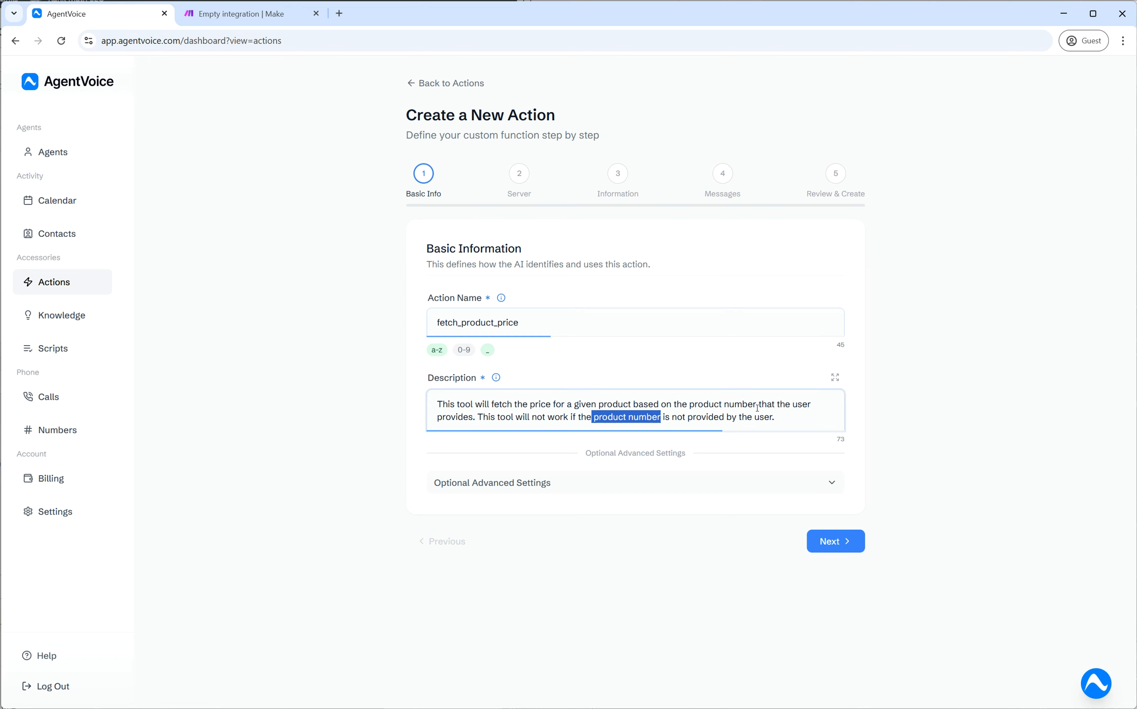
left_click(779, 416)
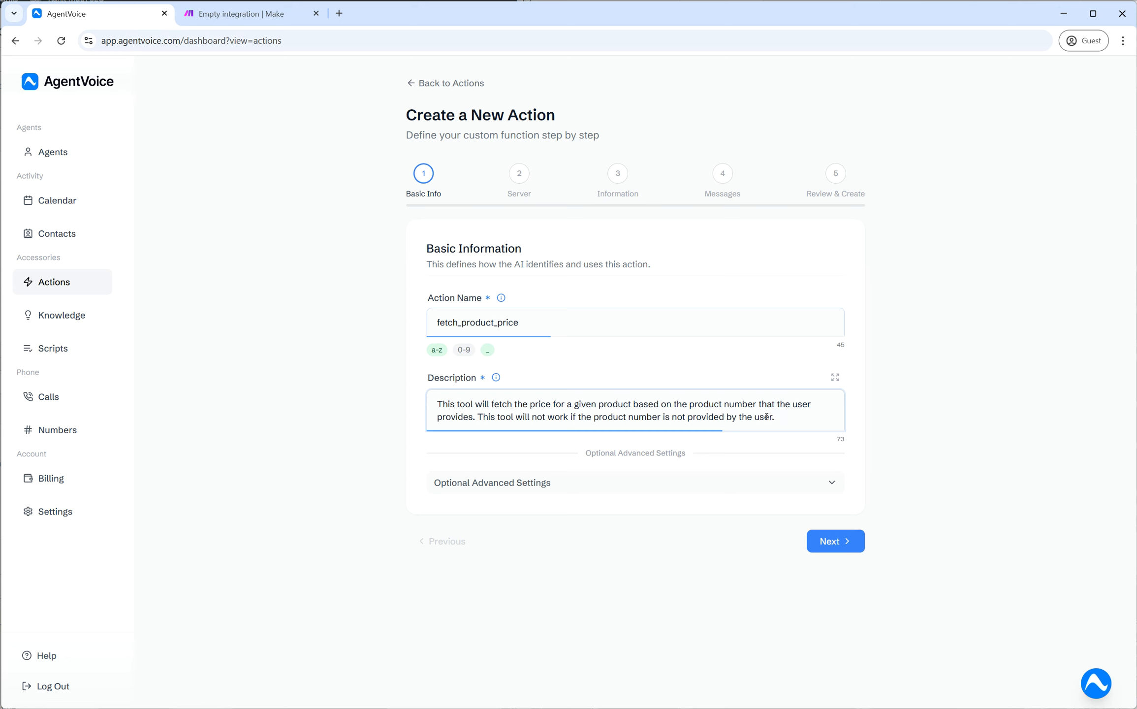
left_click_drag(594, 417, 662, 417)
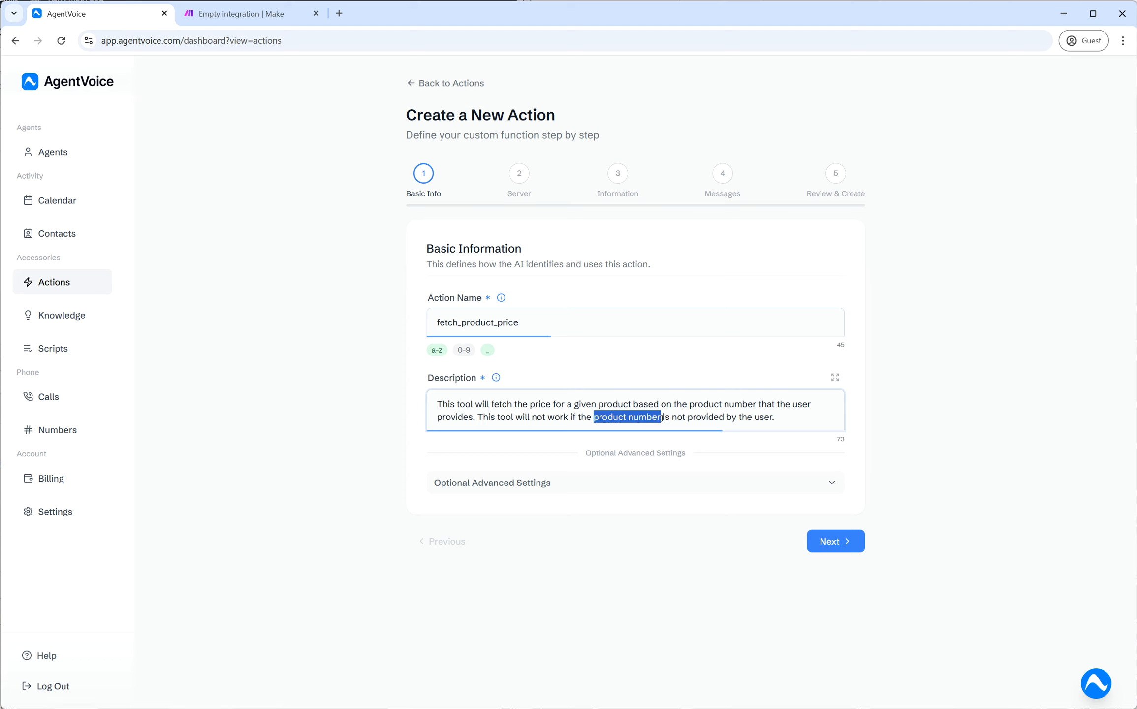
left_click(781, 416)
key("ctrl+a")
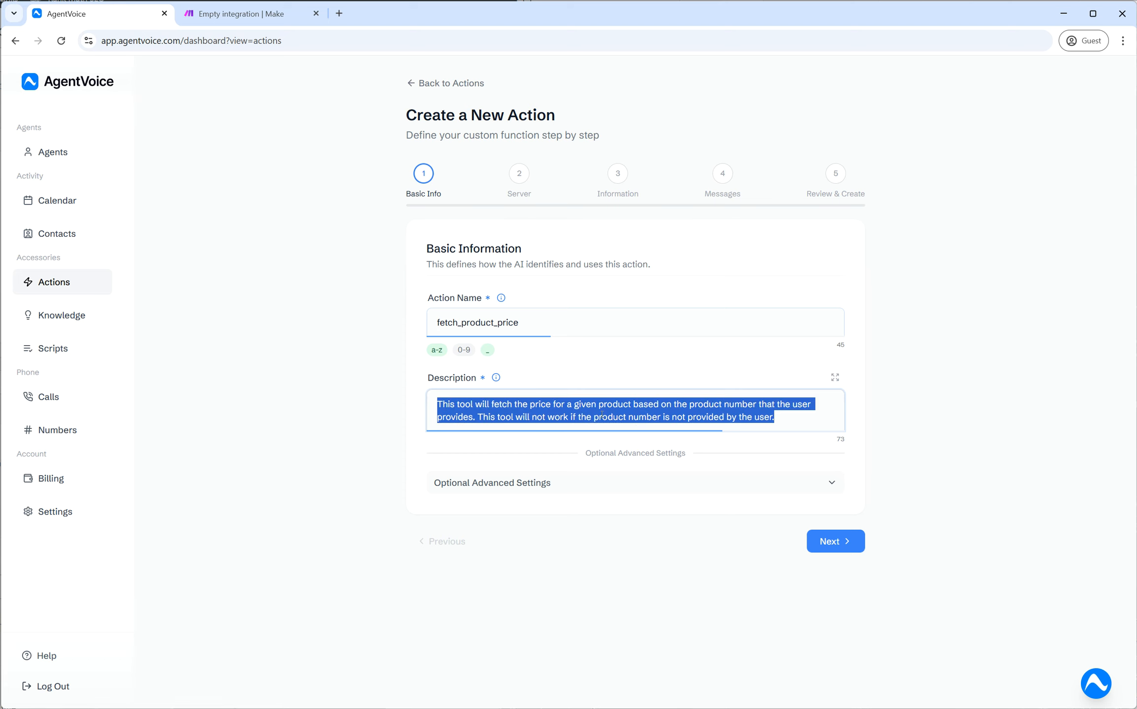
left_click_drag(596, 417, 662, 417)
left_click(761, 417)
left_click_drag(793, 419, 447, 397)
left_click(448, 397)
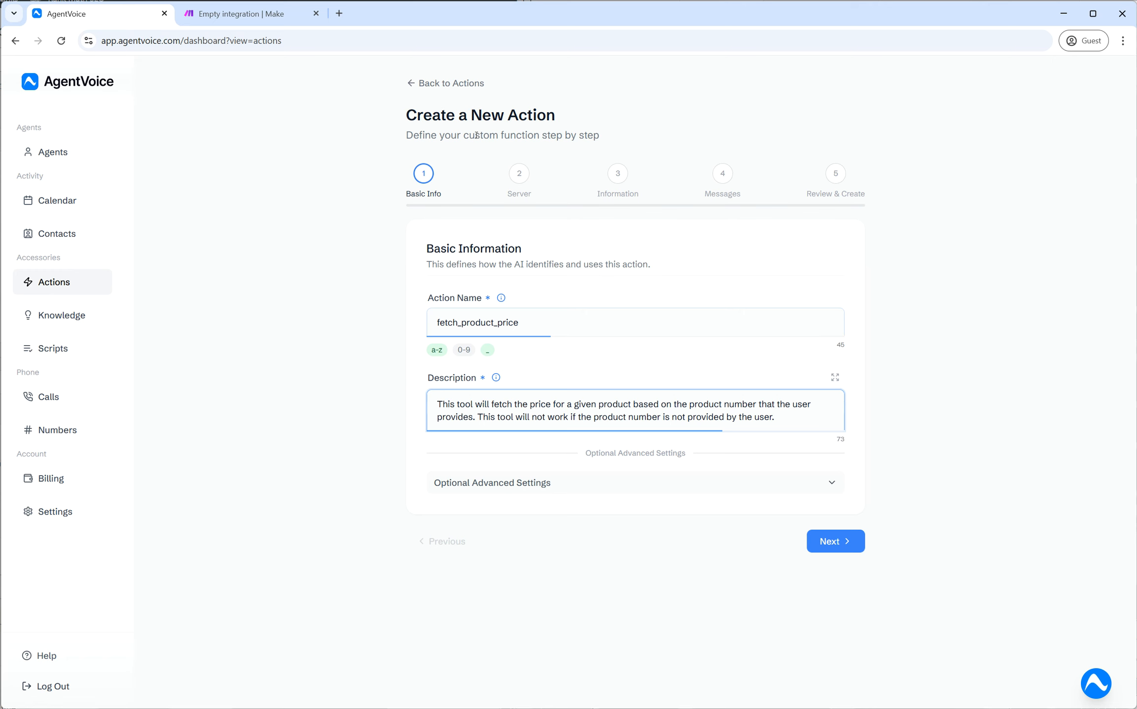
left_click(722, 488)
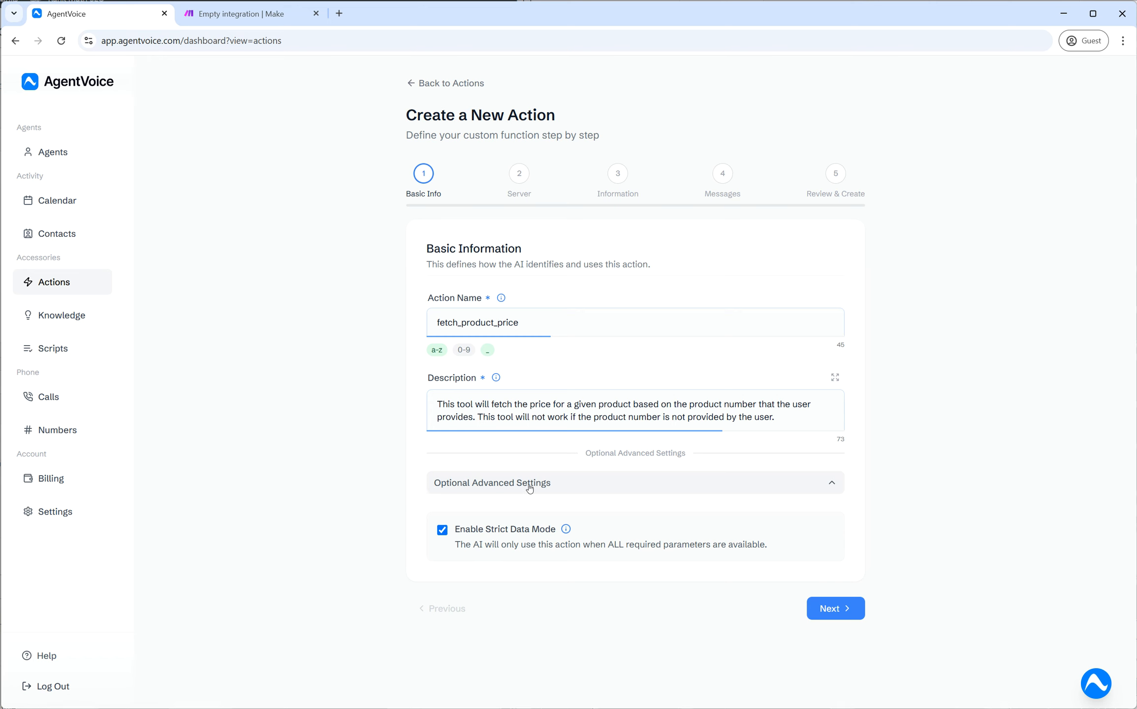
- Leave Enable Strict Data Mode checked and collapse the Optional Advanced Settings section
left_click_drag(457, 532, 557, 533)
left_click_drag(458, 545, 765, 545)
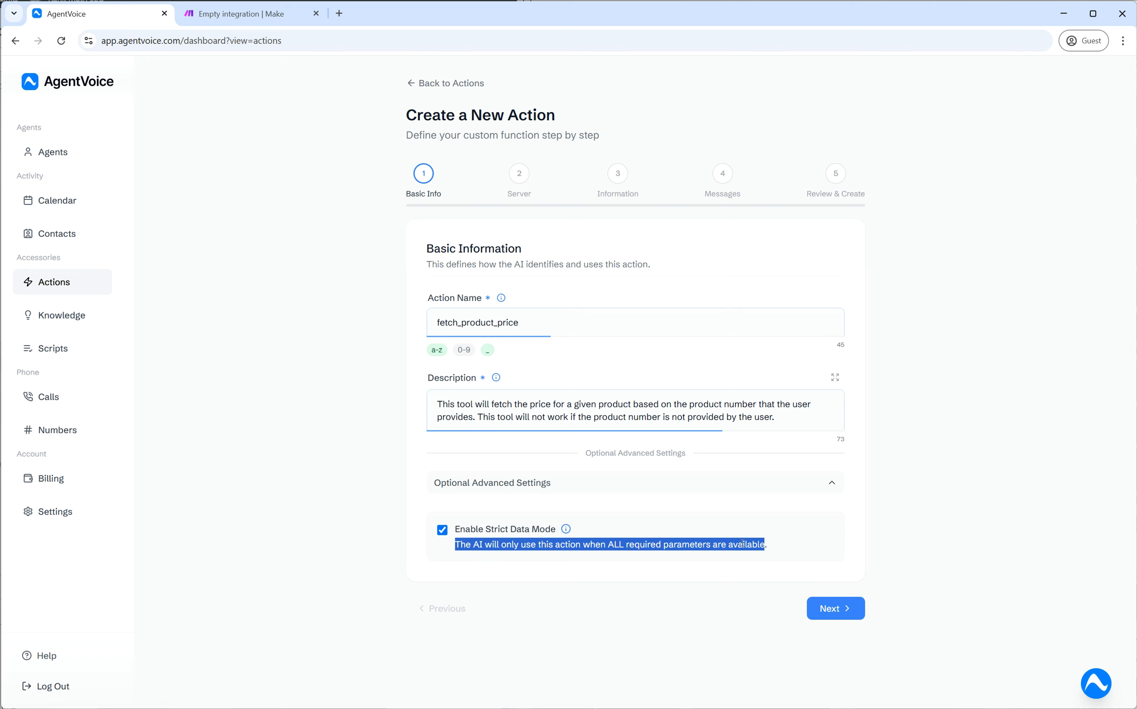
left_click(766, 544)
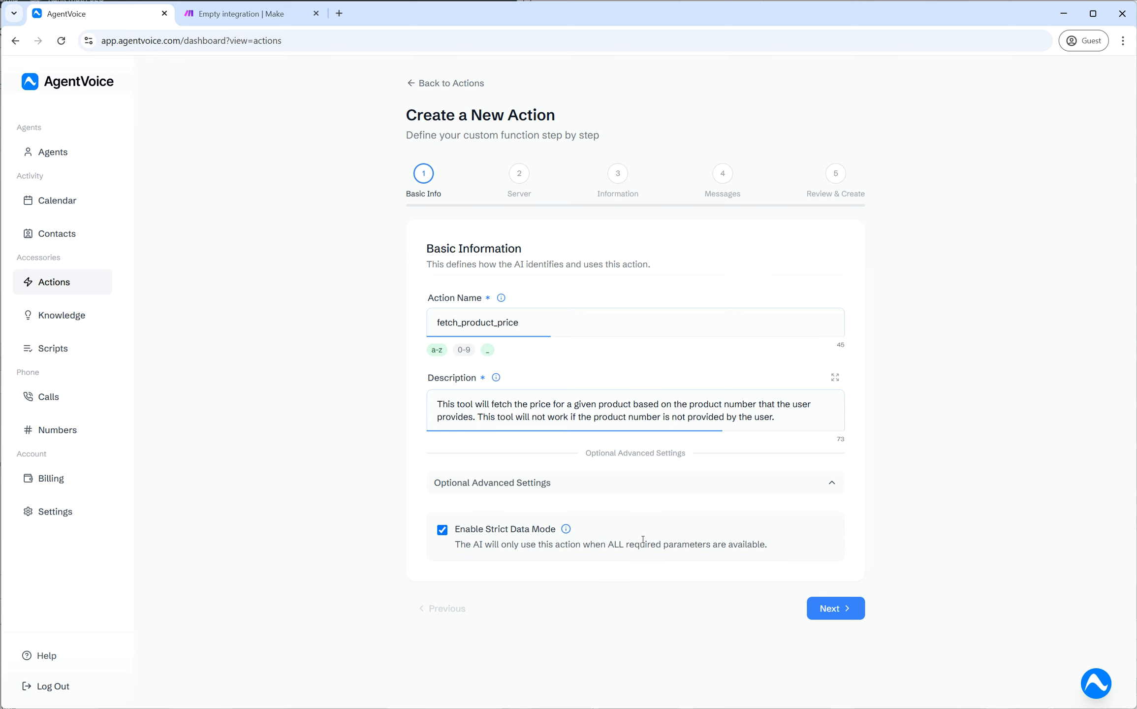
left_click(645, 484)
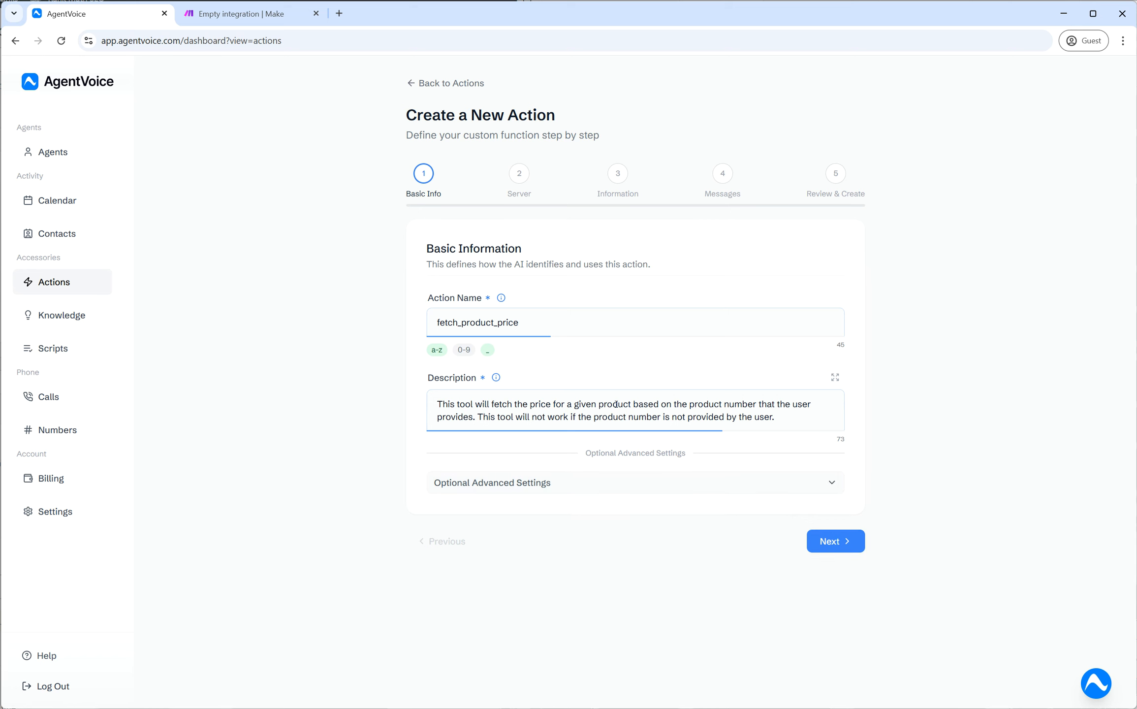
left_click_drag(688, 404, 438, 405)
left_click(561, 380)
left_click(609, 484)
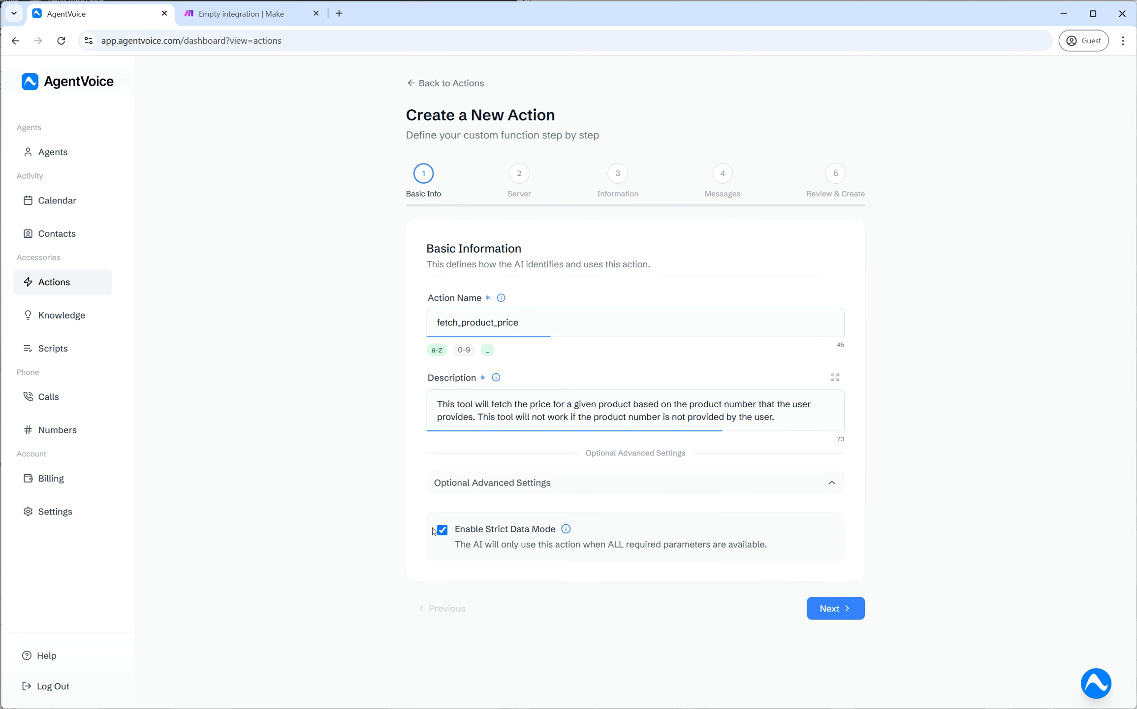
left_click(577, 488)
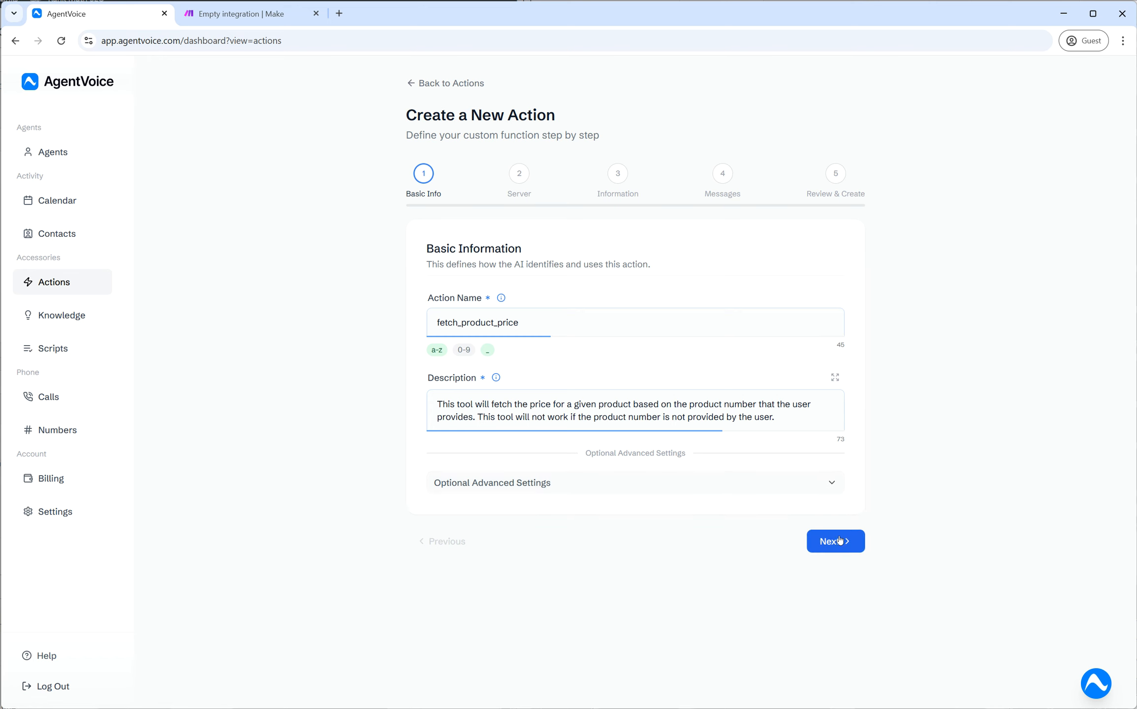
- Advance to the Server Configuration step, then switch to Make's Empty integration scenario
left_click(838, 540)
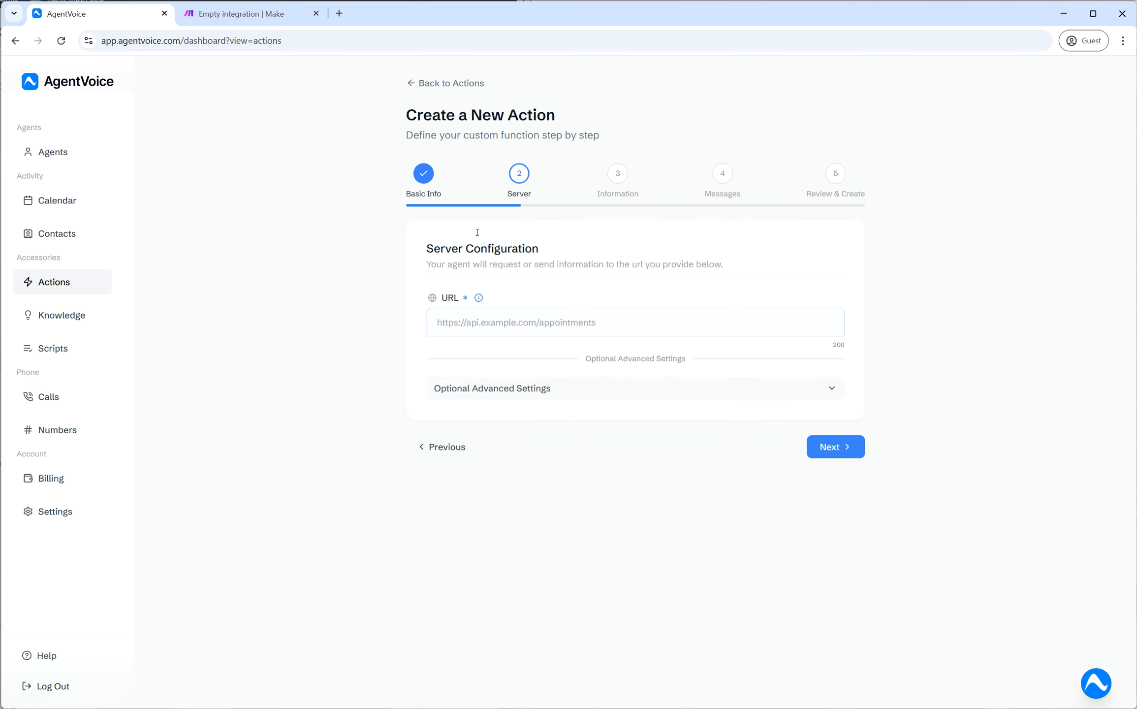
left_click_drag(427, 246, 621, 252)
triple_click(623, 264)
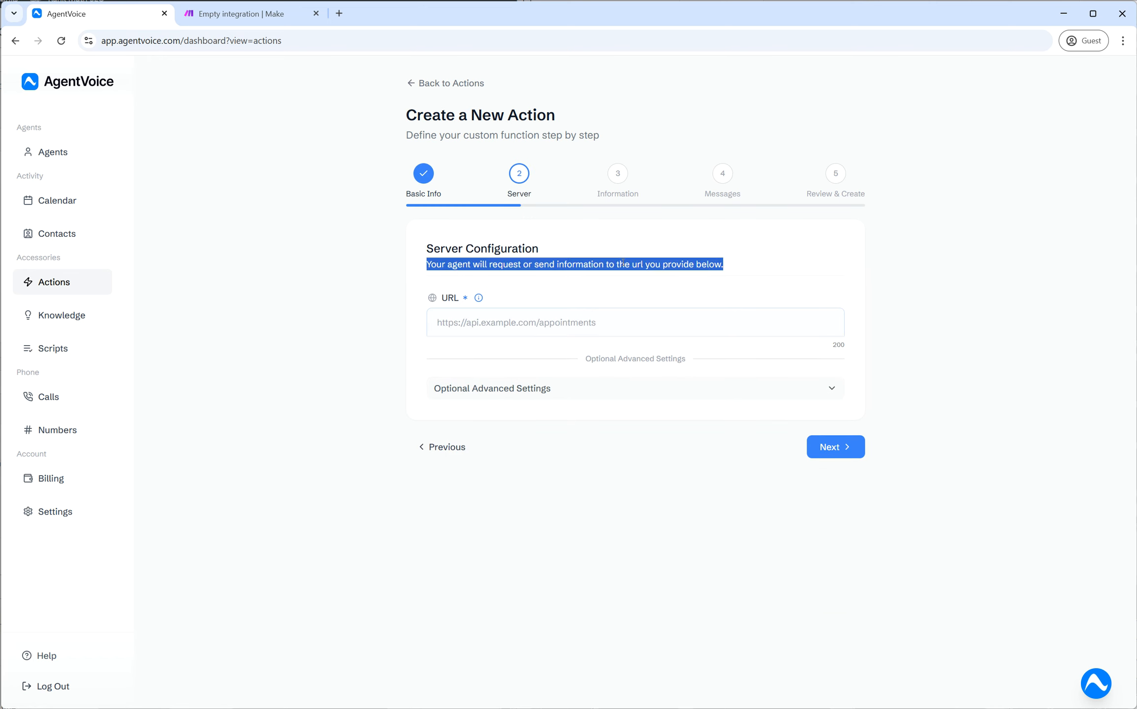
left_click(757, 261)
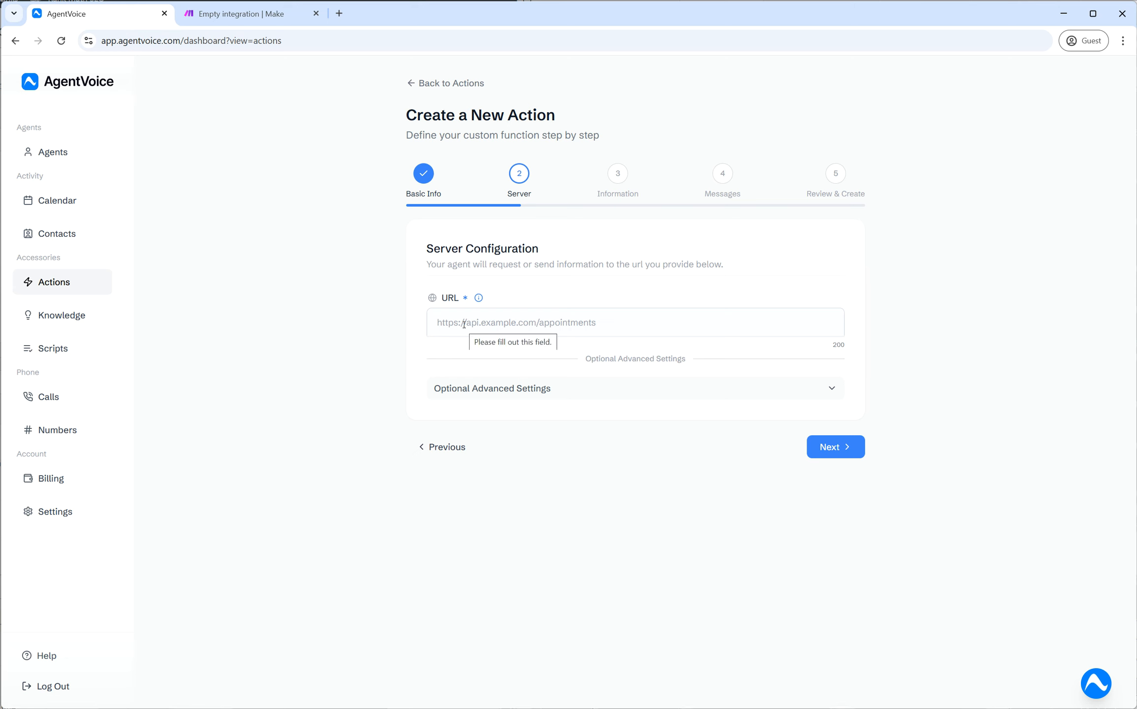
left_click(257, 18)
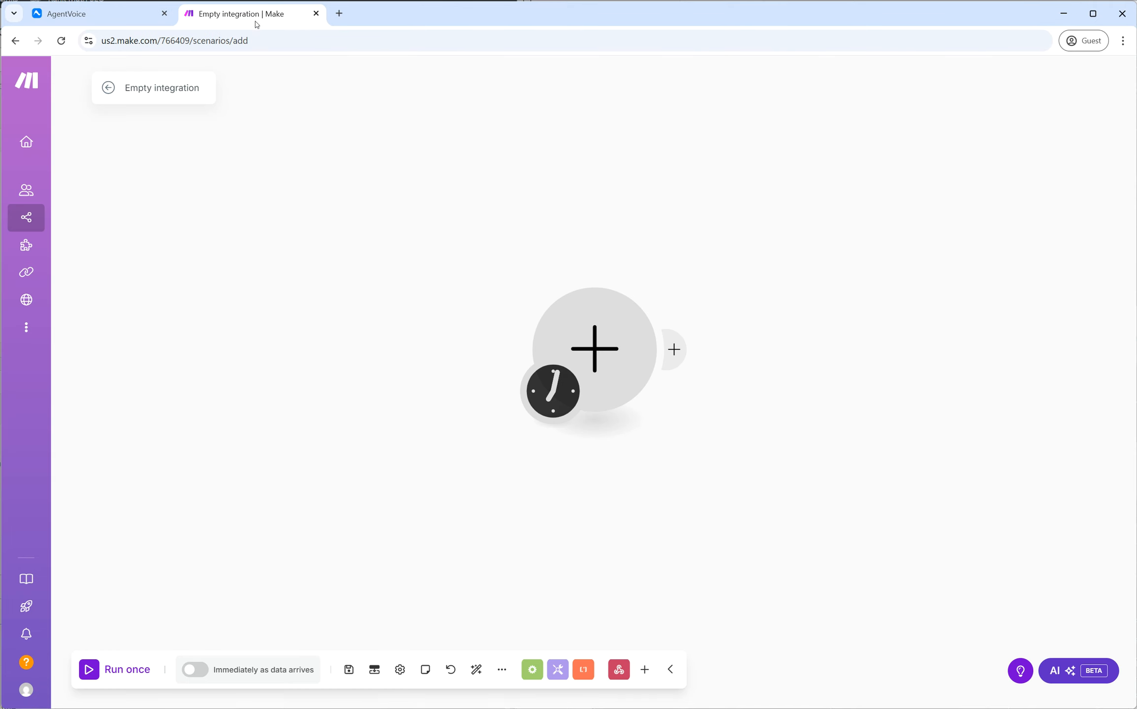
- Add a Webhooks Custom webhook trigger as the scenario's first module
left_click(608, 356)
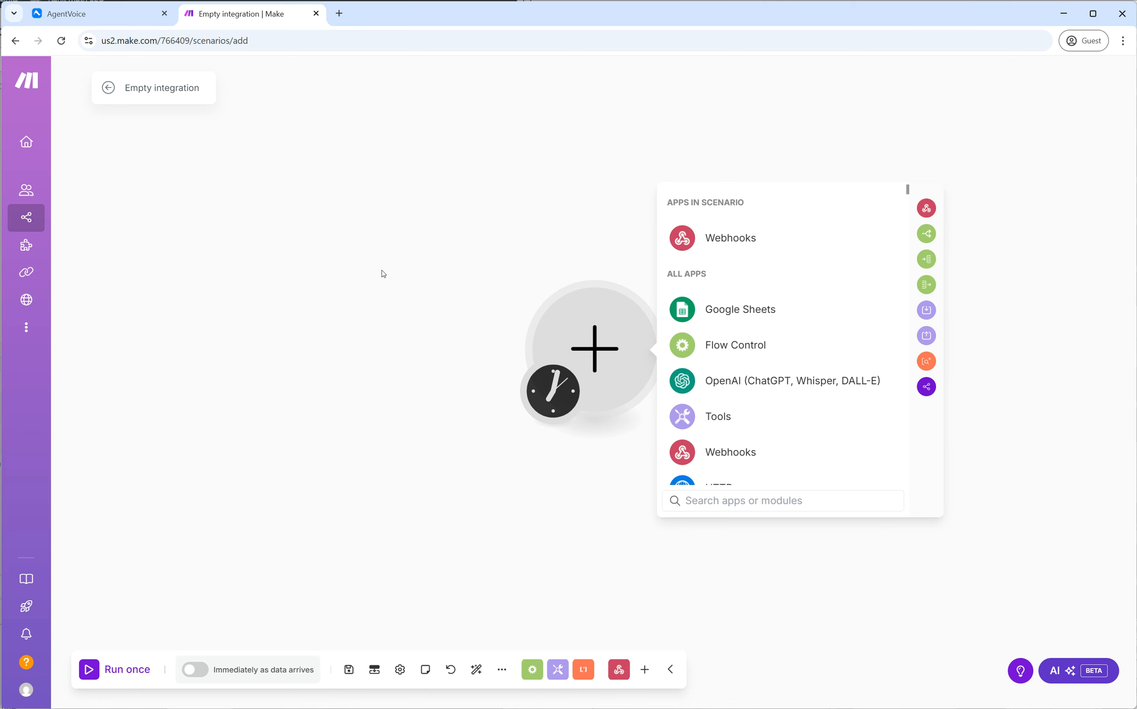
left_click(647, 246)
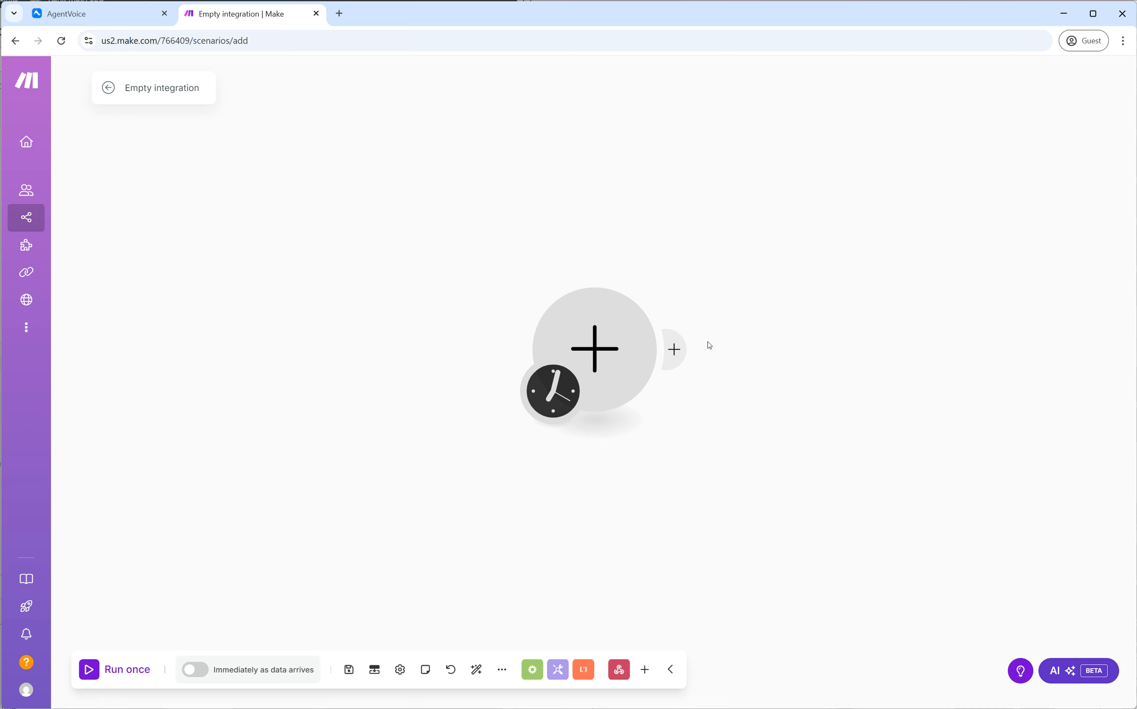
left_click(674, 349)
left_click(692, 290)
left_click(601, 367)
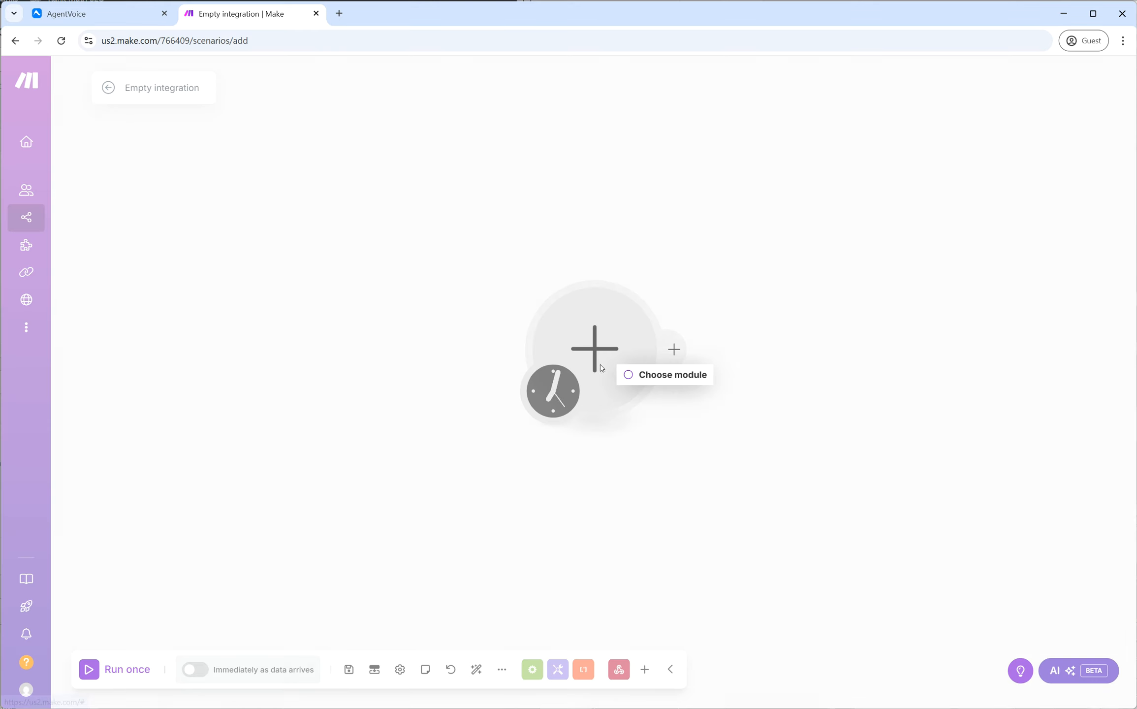
left_click(595, 364)
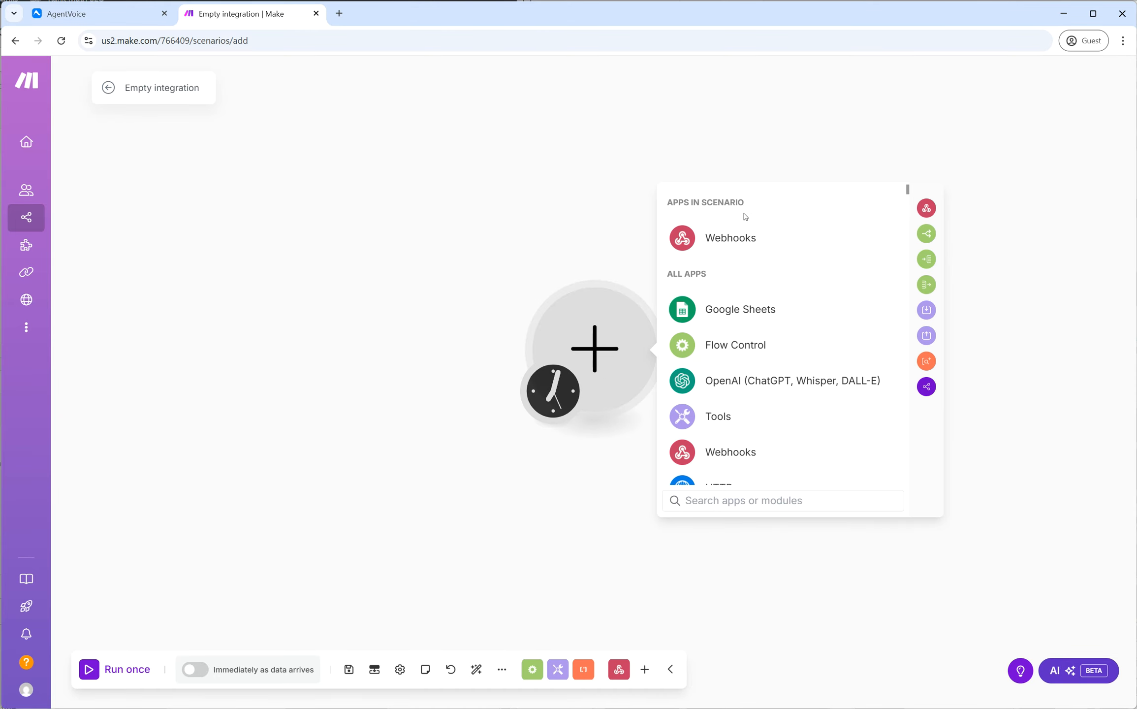
left_click(725, 246)
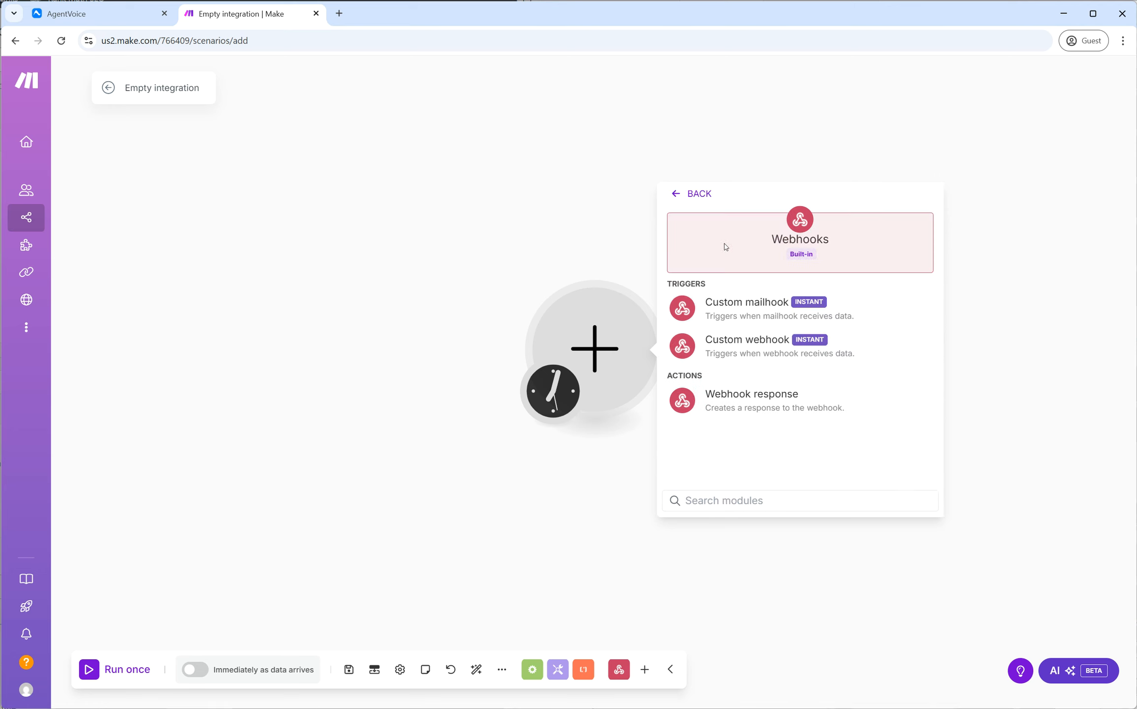
left_click(722, 341)
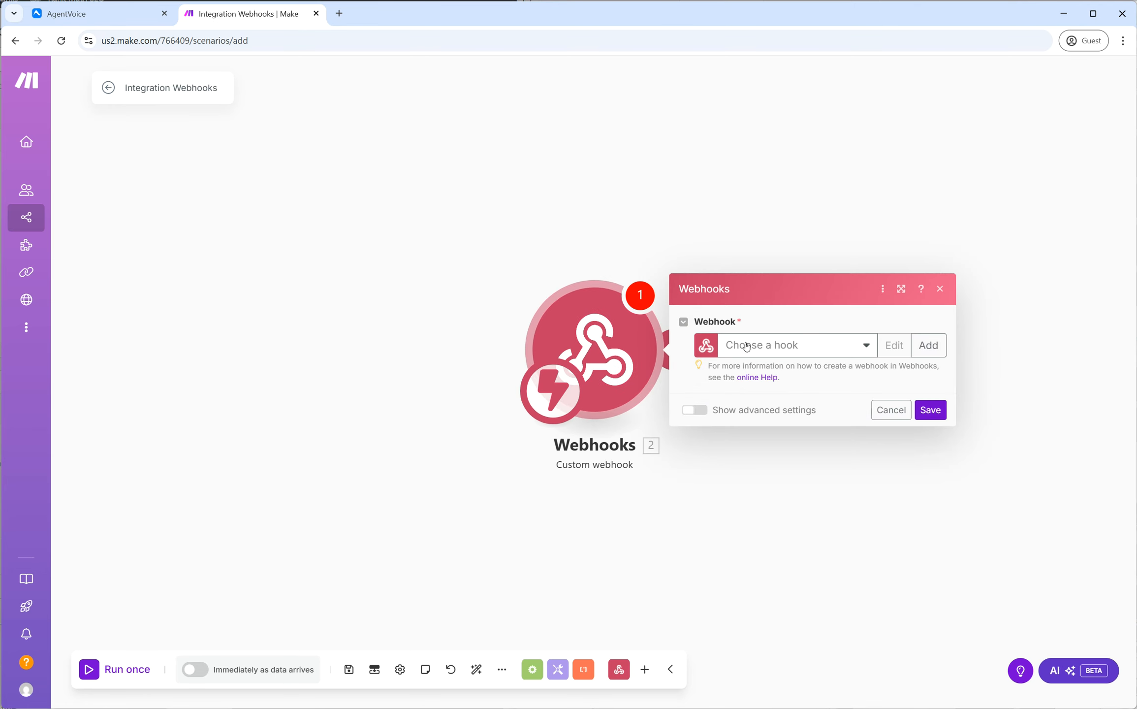
- Create a new webhook named av demo and save it
left_click(928, 345)
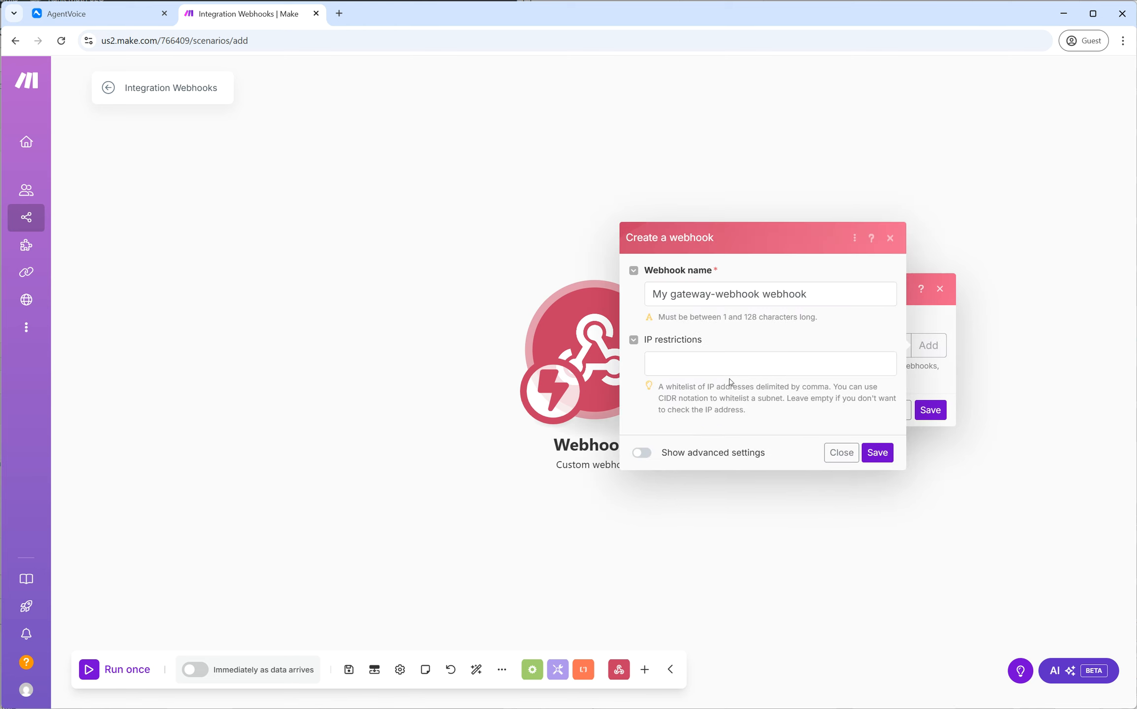
triple_click(743, 295)
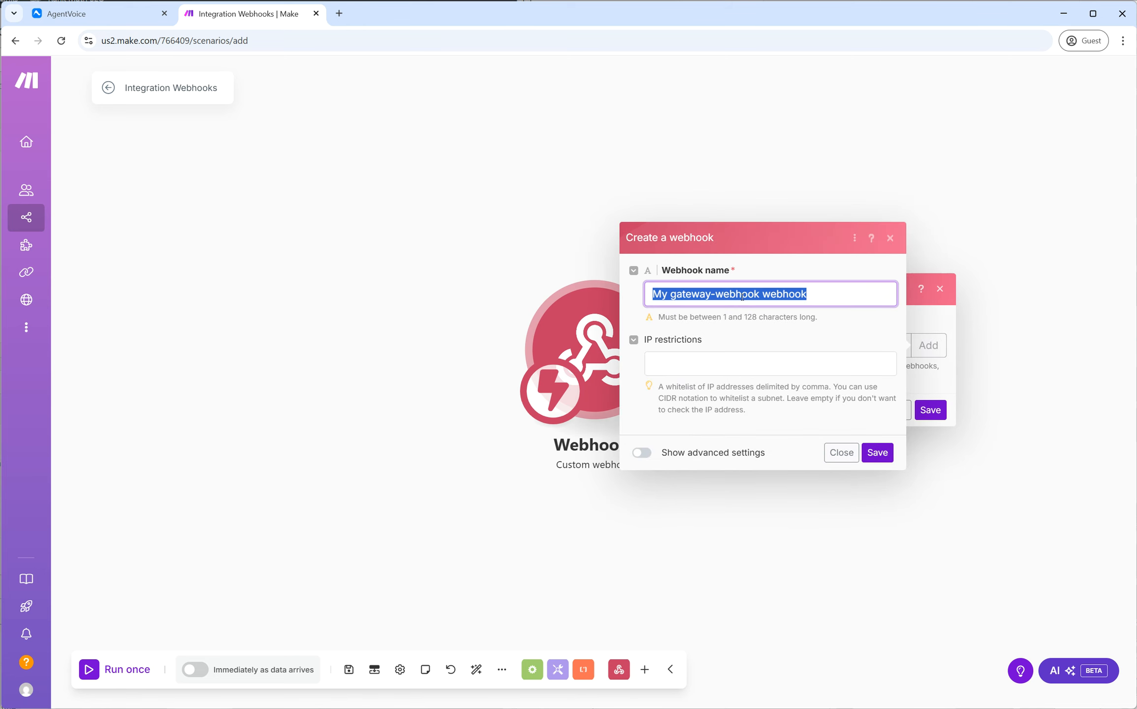
type("av ")
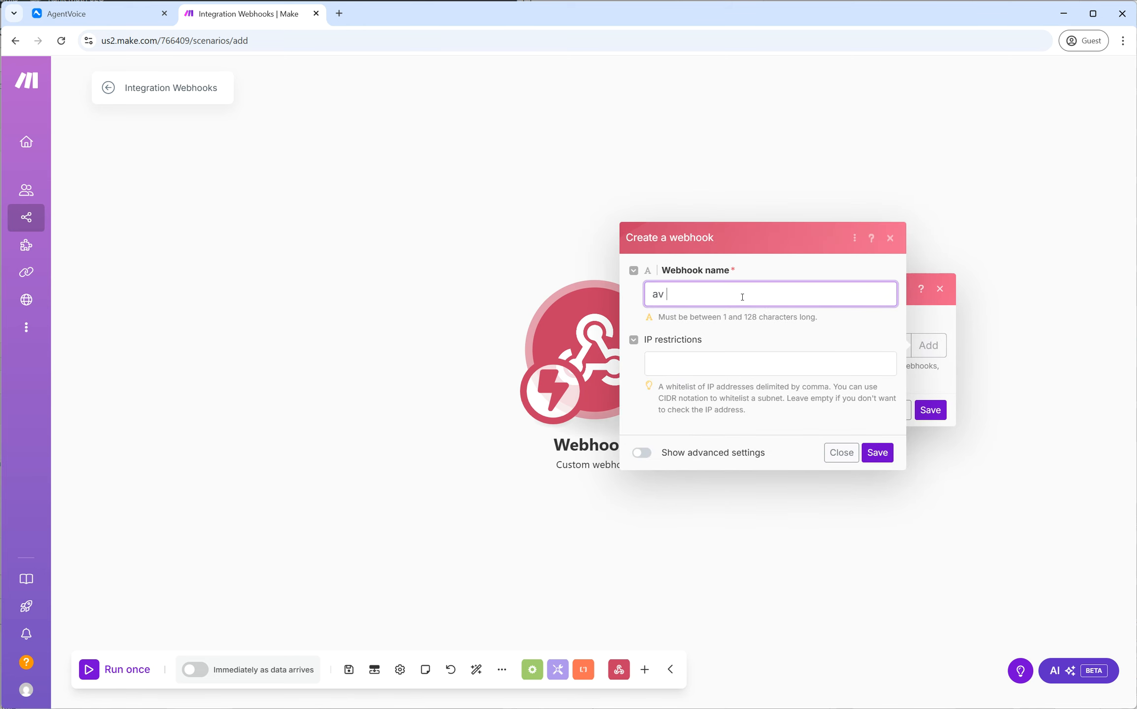
type("demo")
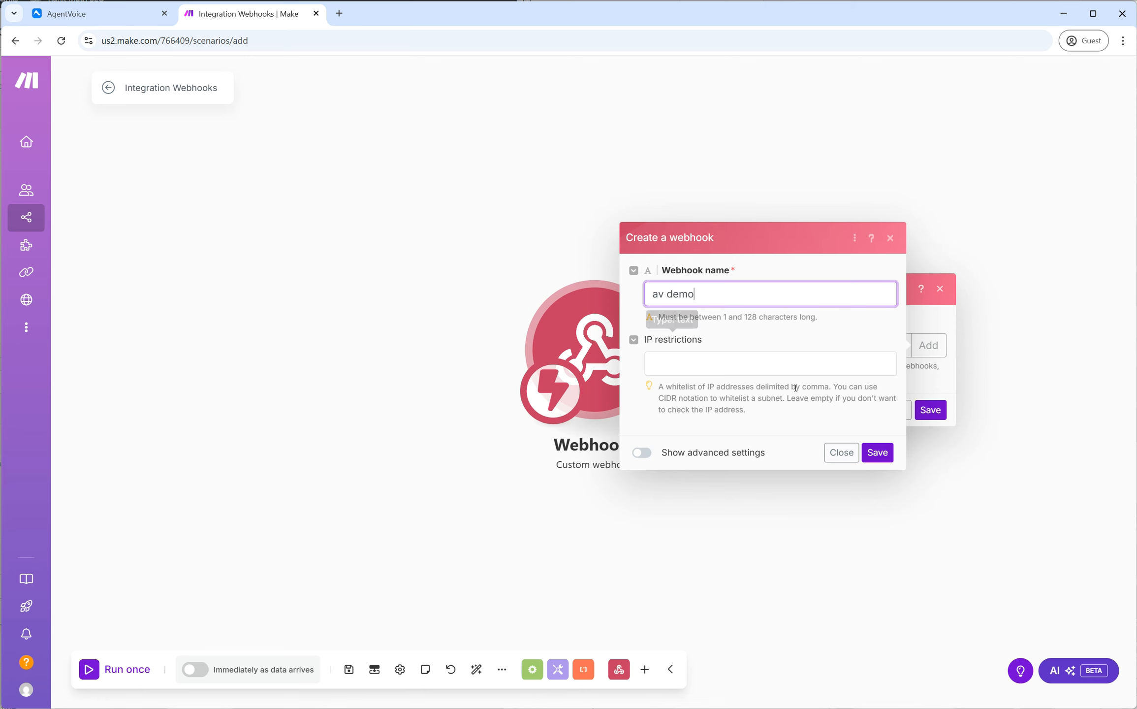
left_click(878, 452)
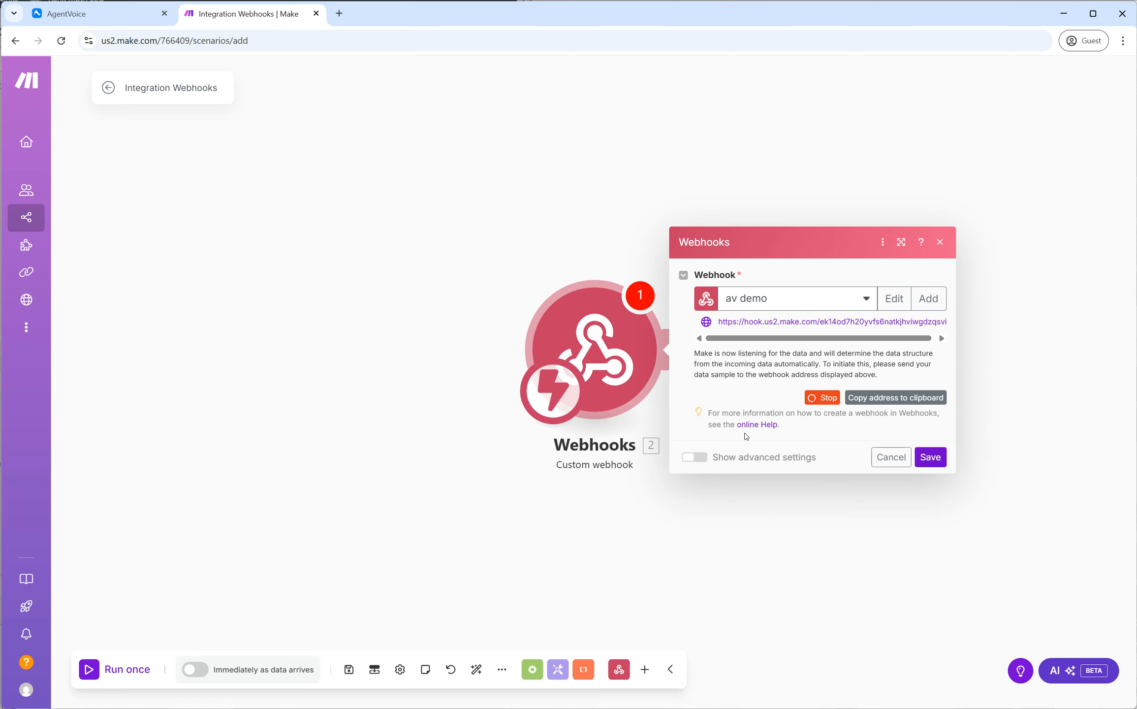
left_click(899, 246)
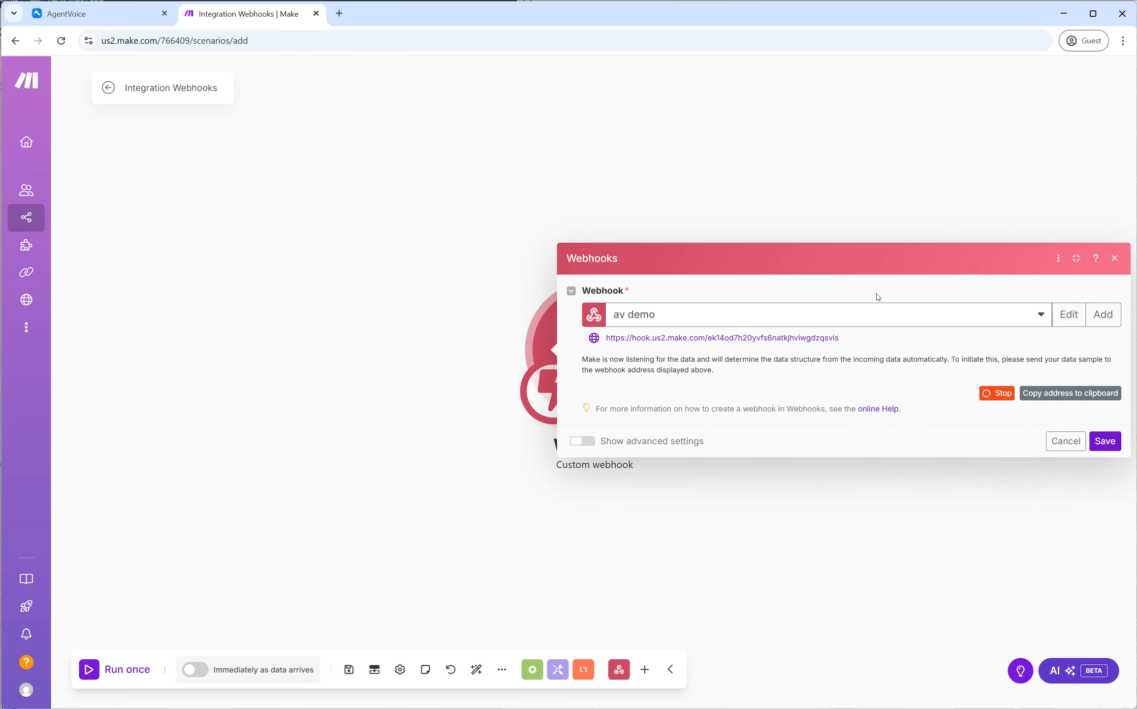
- Copy the av demo webhook address and return to the AgentVoice tab
left_click_drag(607, 338, 840, 339)
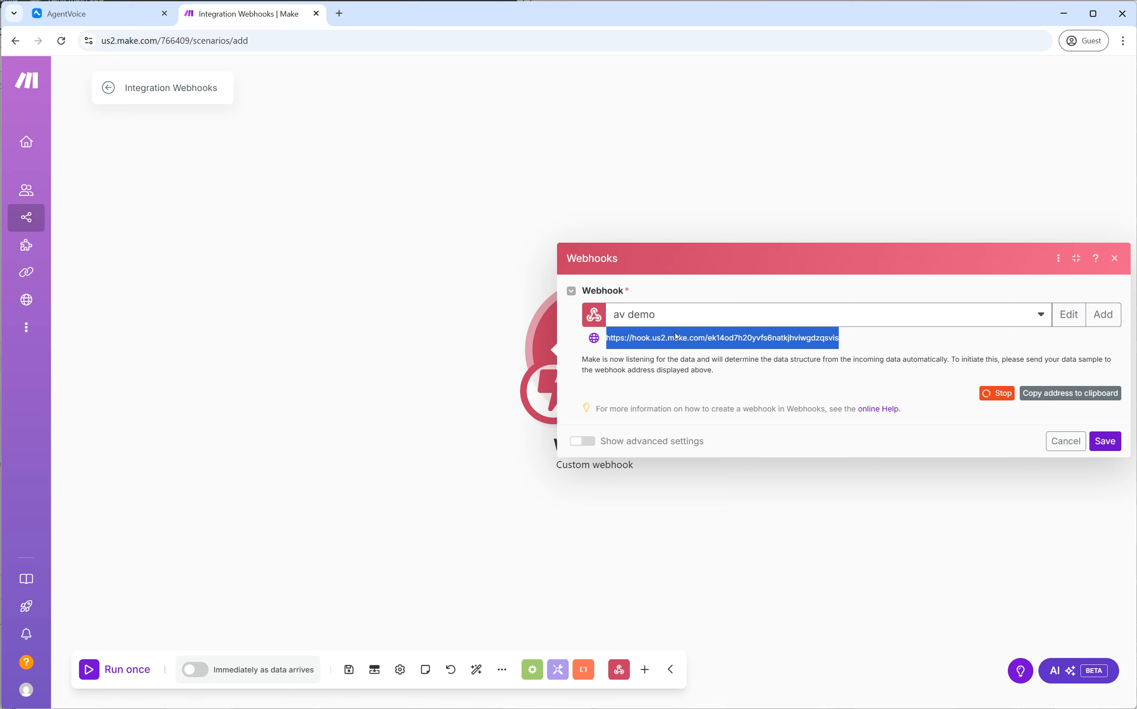
left_click_drag(607, 339, 841, 338)
triple_click(825, 339)
right_click(825, 340)
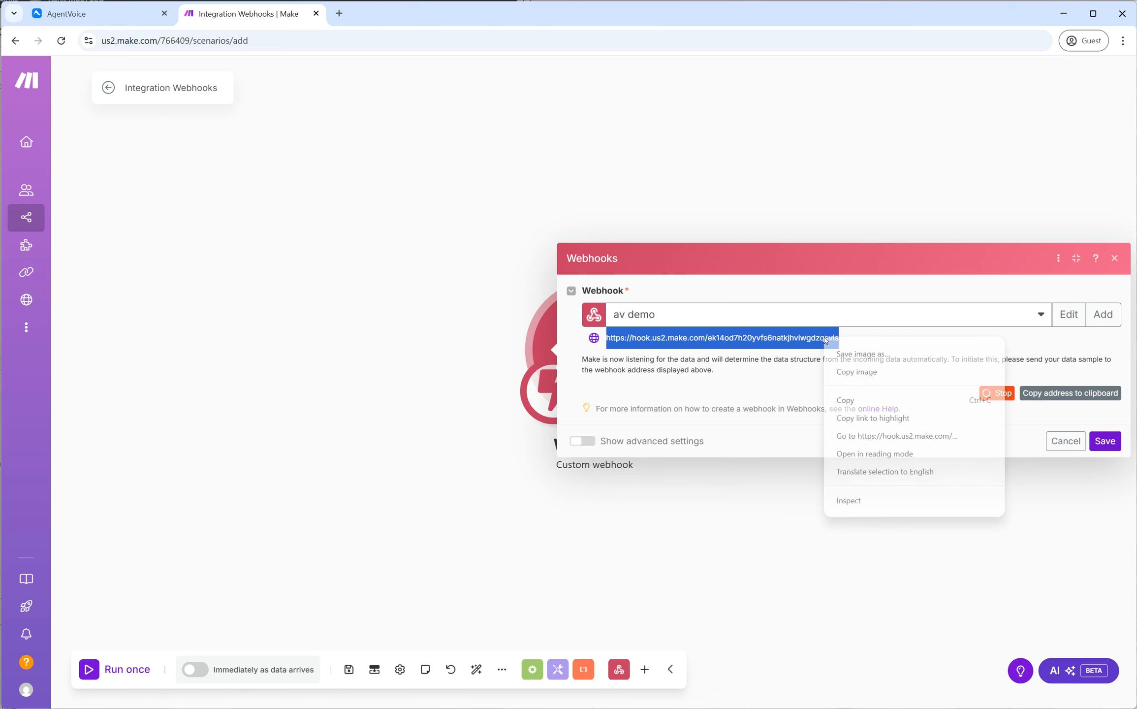
left_click(862, 400)
left_click(130, 22)
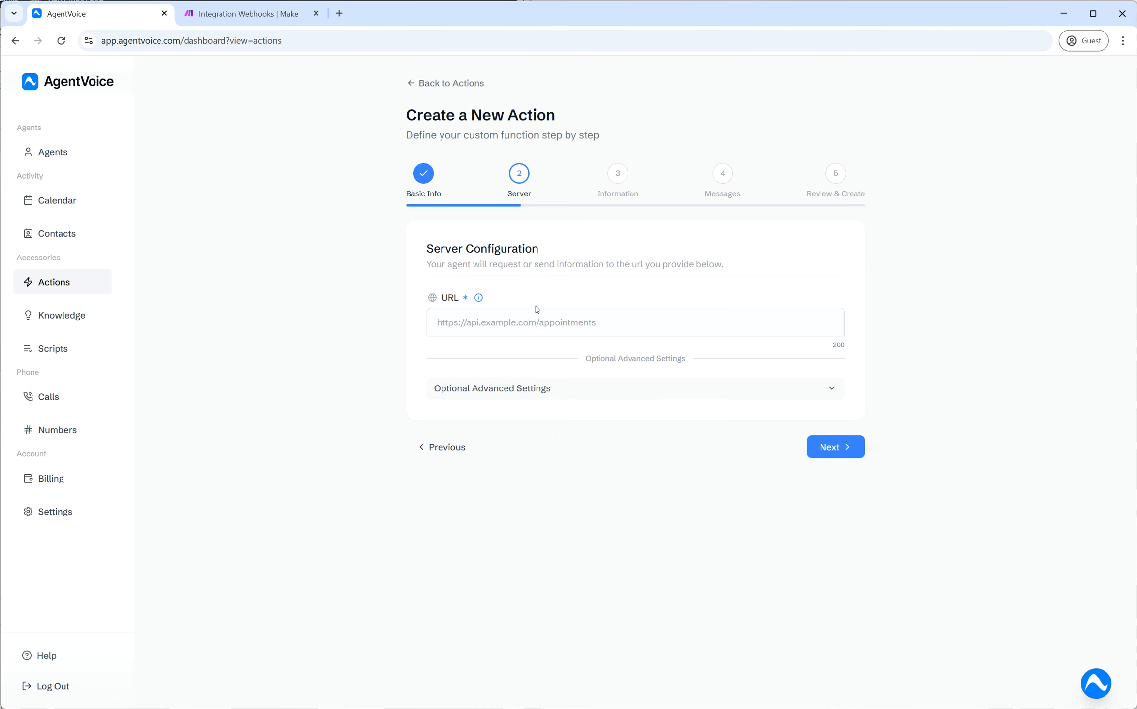
- Paste the Make webhook address as the server URL and review the Secret setting
right_click(532, 323)
left_click(577, 455)
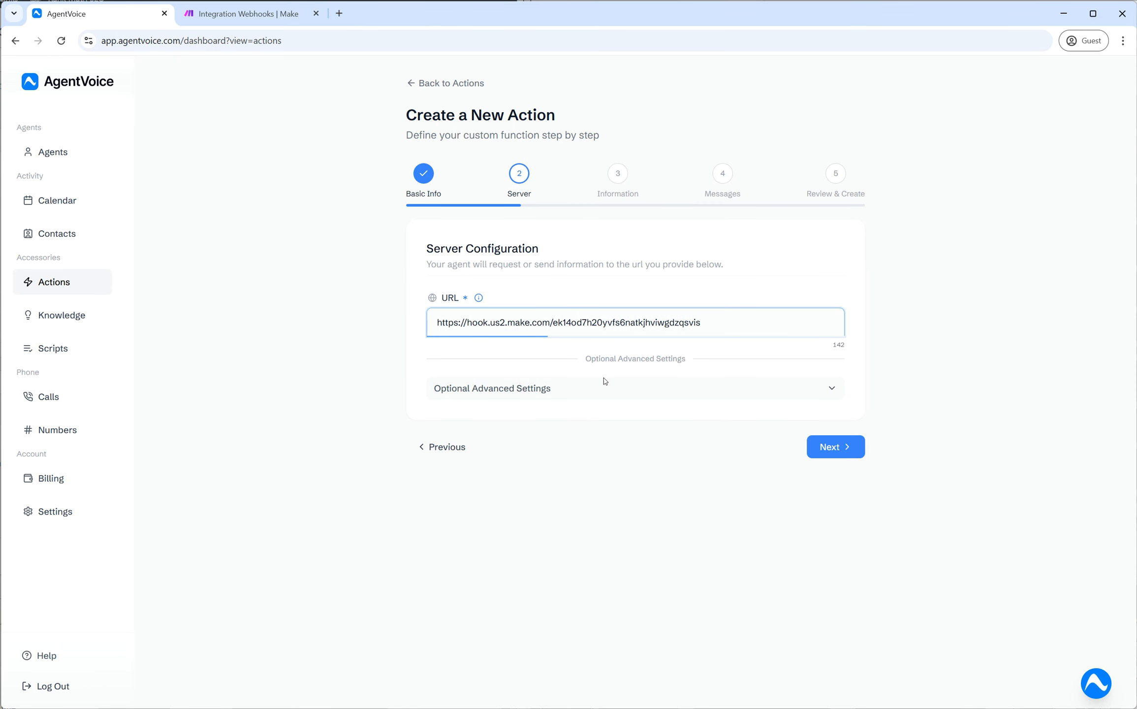
left_click(609, 393)
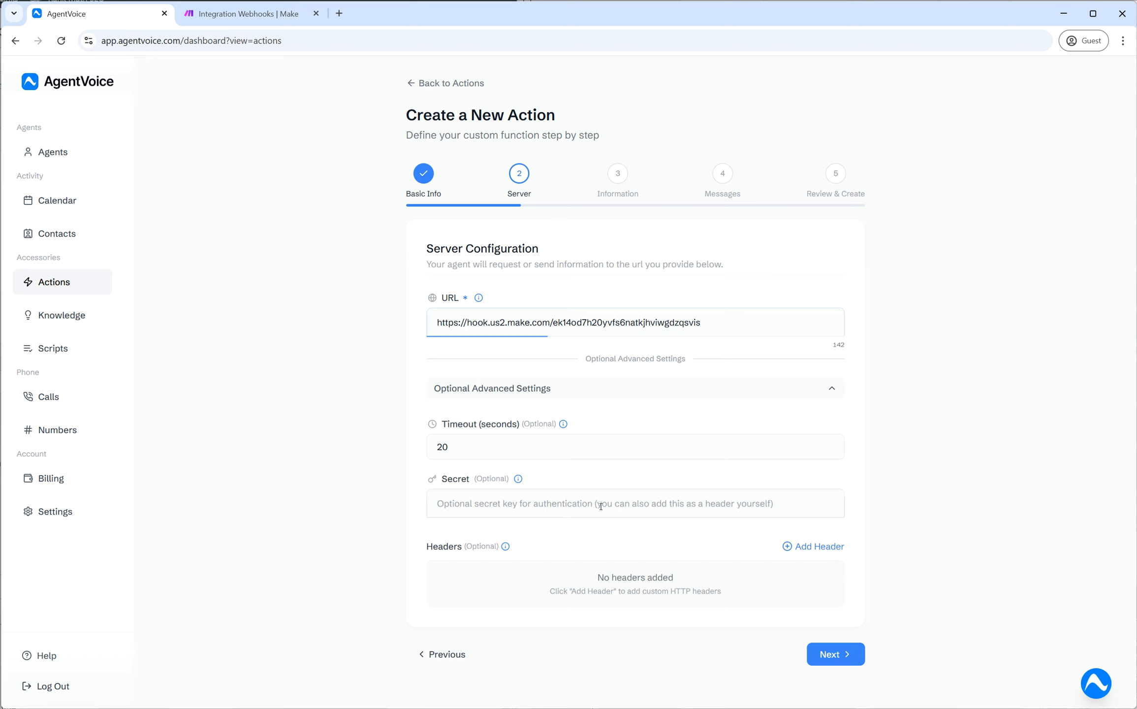
double_click(443, 480)
left_click(559, 480)
left_click(458, 506)
left_click(517, 481)
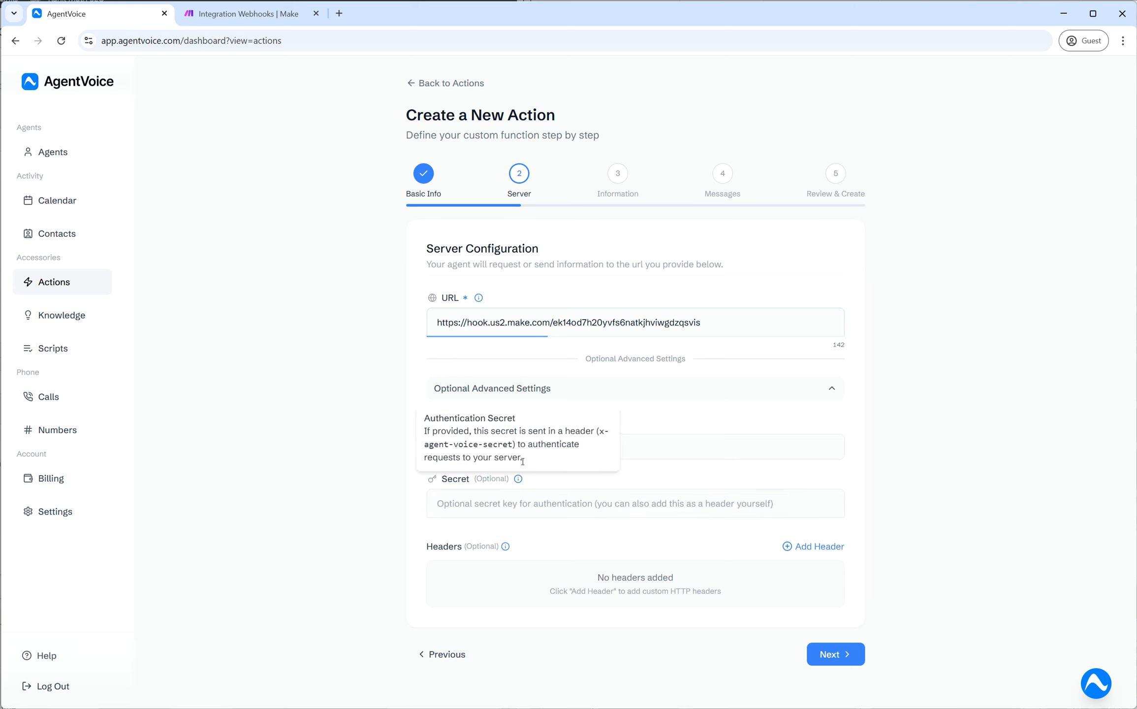
triple_click(534, 475)
left_click(518, 479)
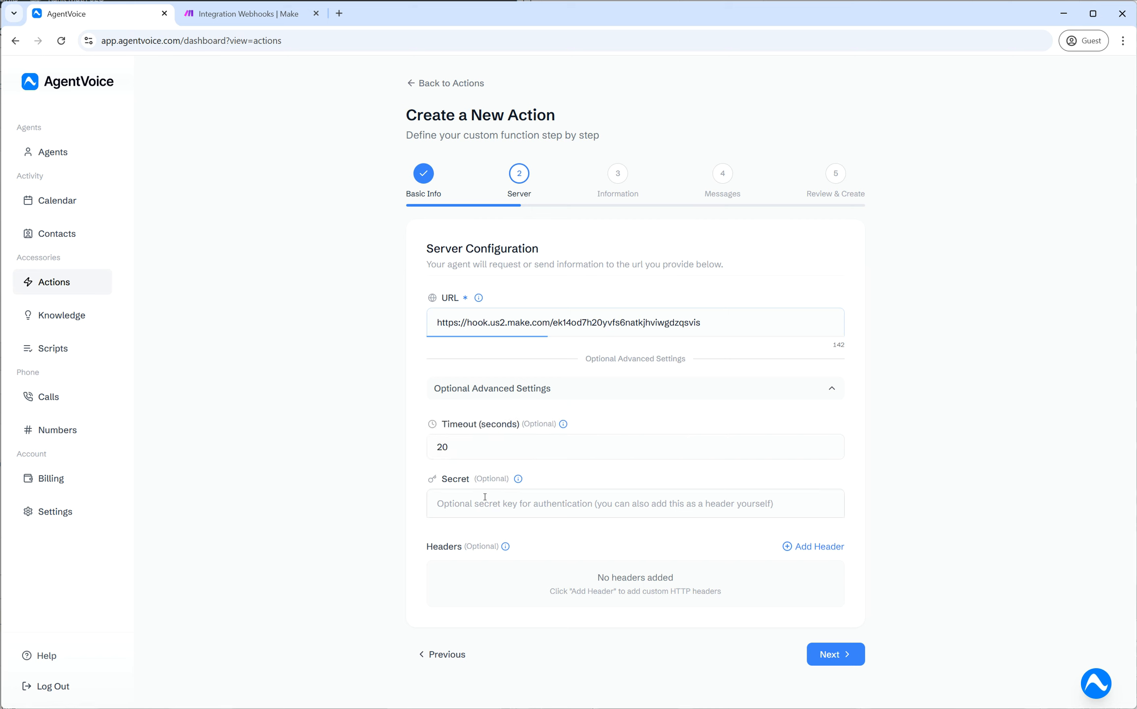
- Add then remove a custom header, leaving no headers, and collapse the advanced settings
left_click(823, 553)
left_click(477, 579)
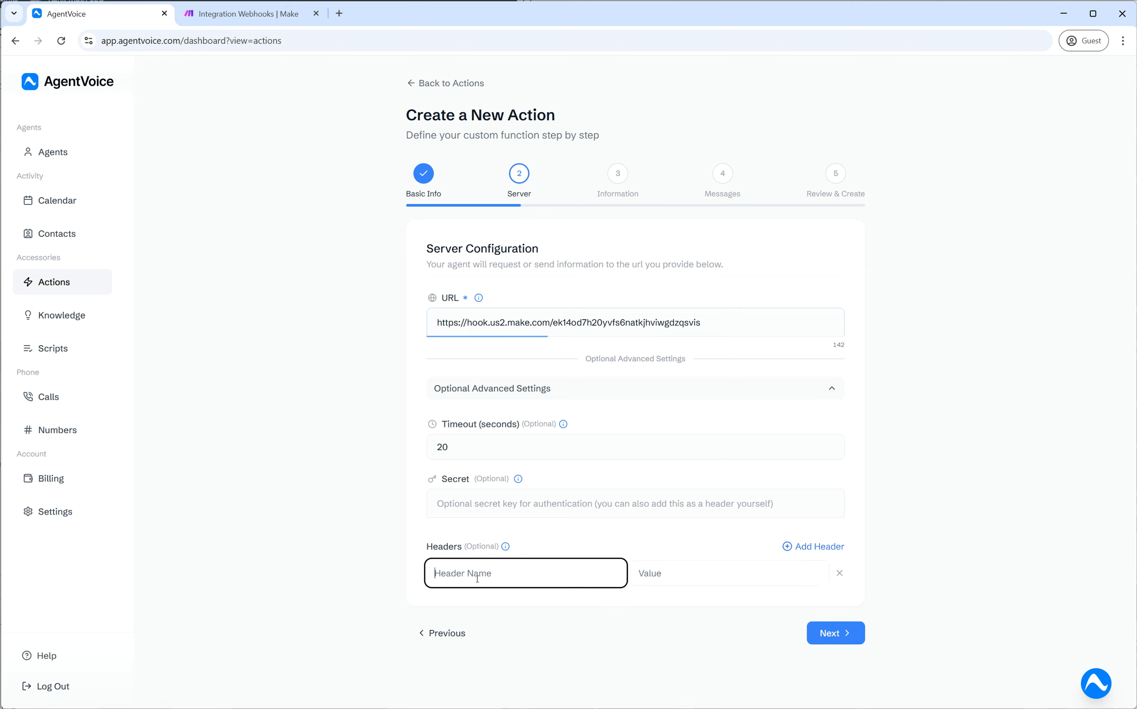
left_click(762, 575)
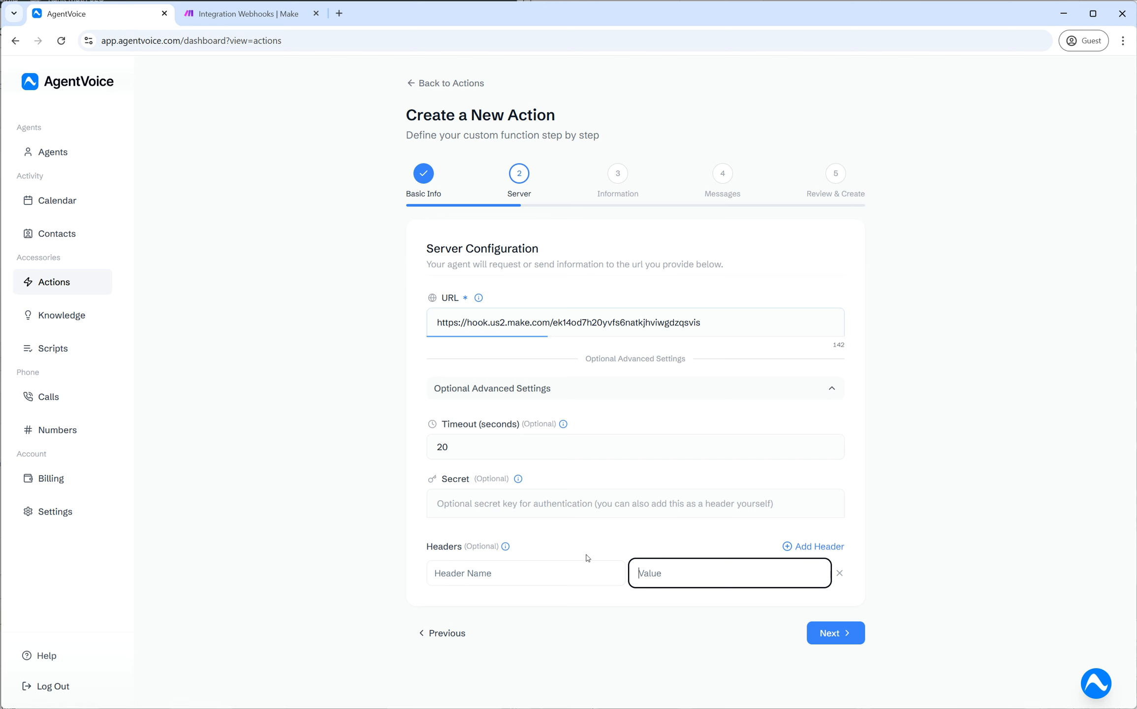
left_click(840, 573)
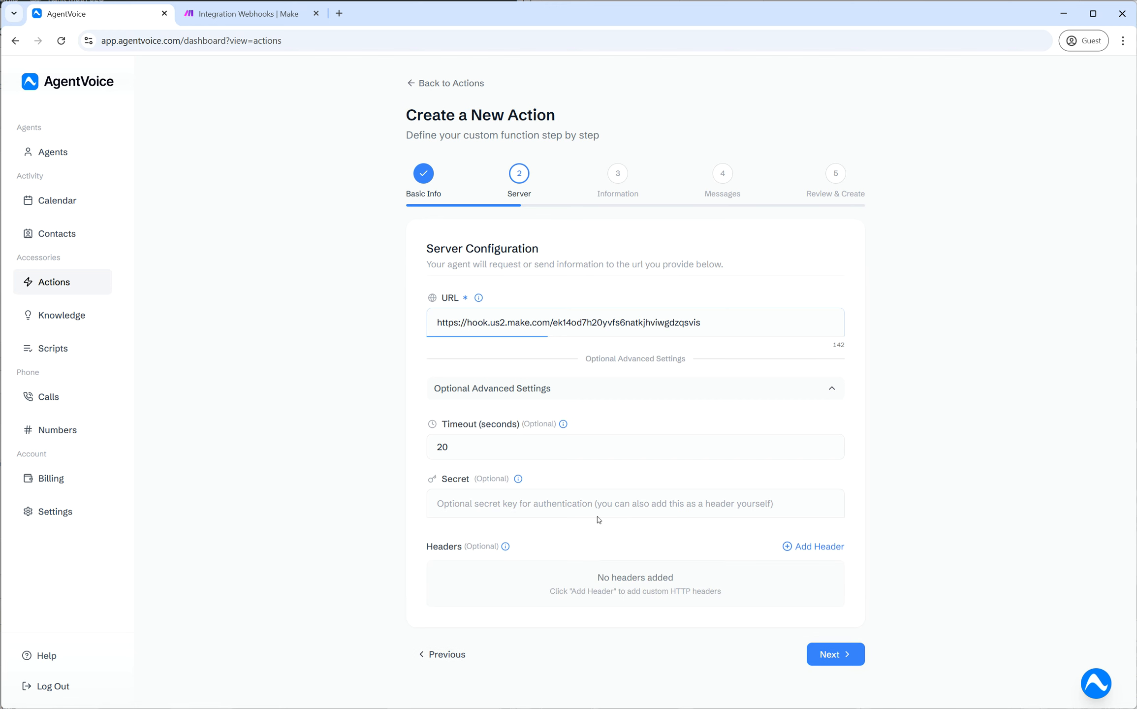
left_click(628, 396)
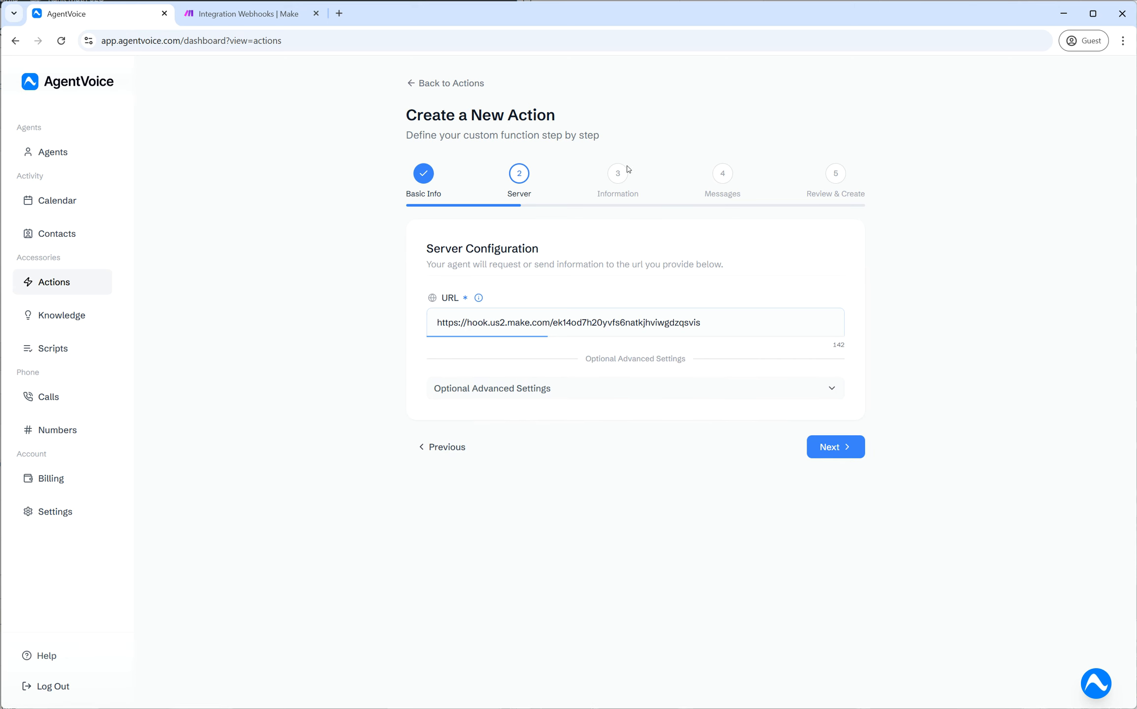
- Go to step 3, Information, and add a first parameter named product_number
left_click(842, 452)
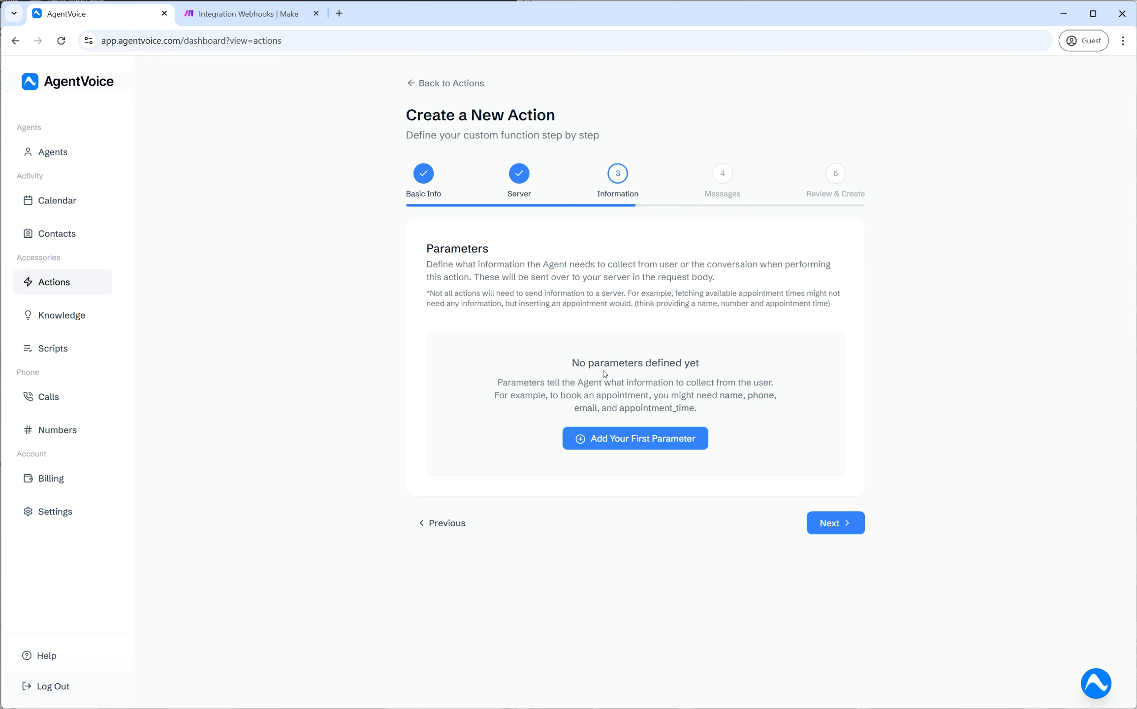
left_click(643, 443)
left_click(513, 381)
type("prodfuct_p")
key("BackSpace")
type("number")
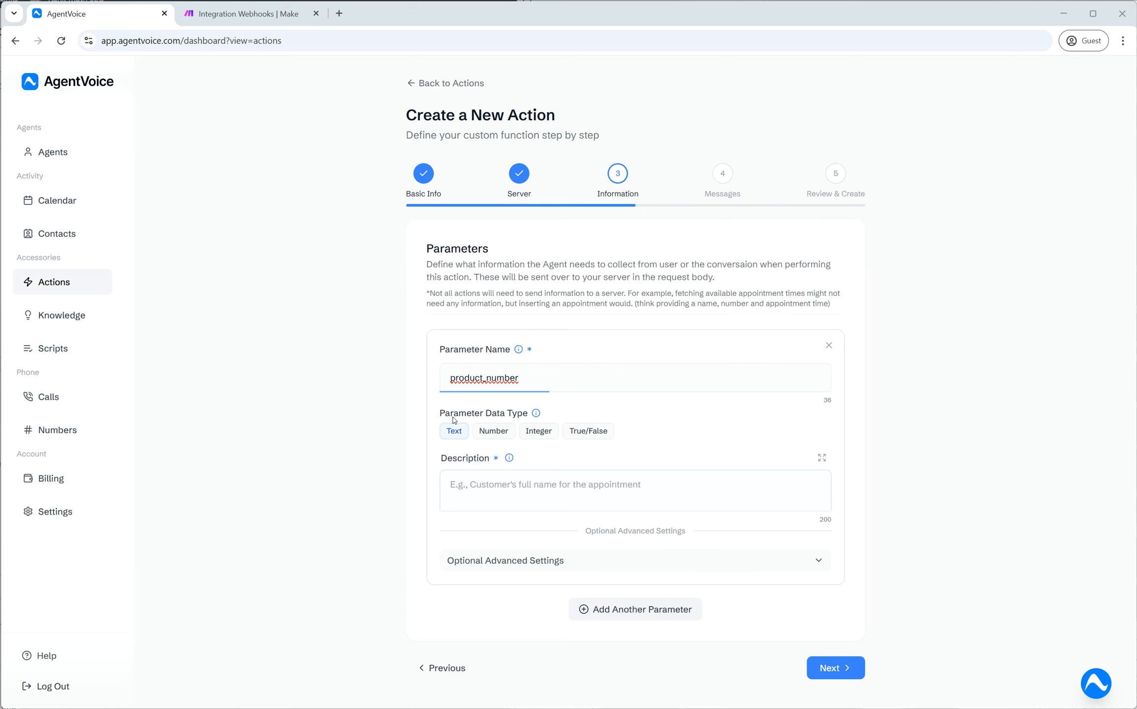
left_click_drag(441, 416, 532, 413)
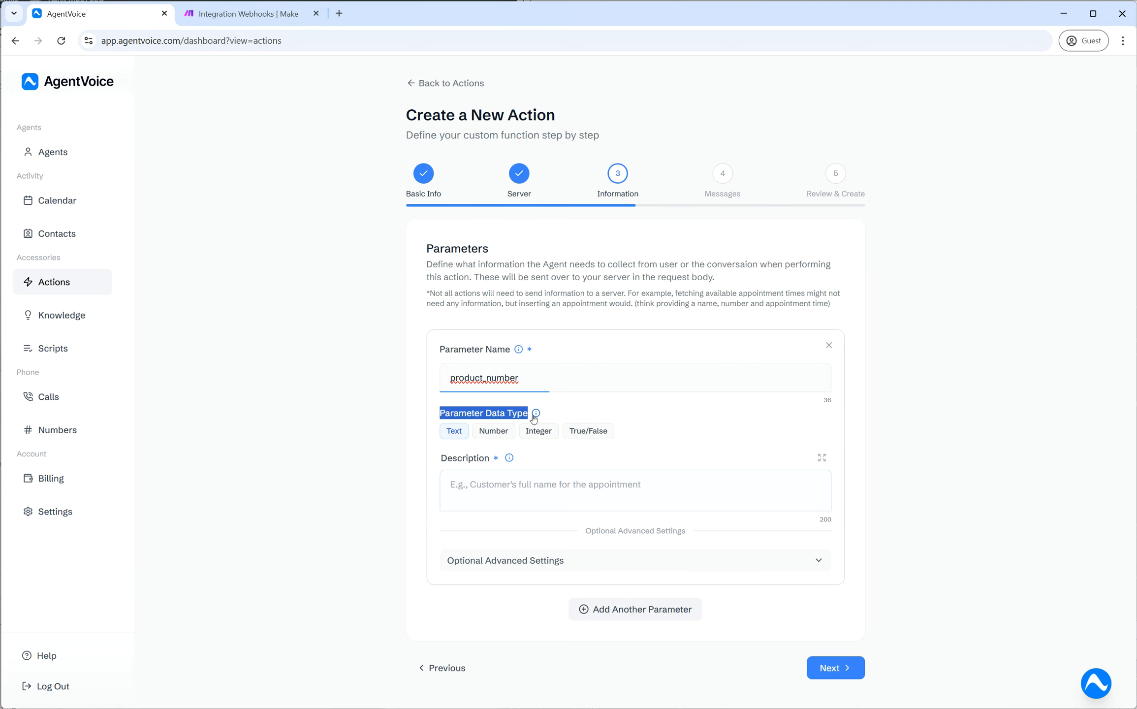
left_click(641, 413)
mouse_move(537, 415)
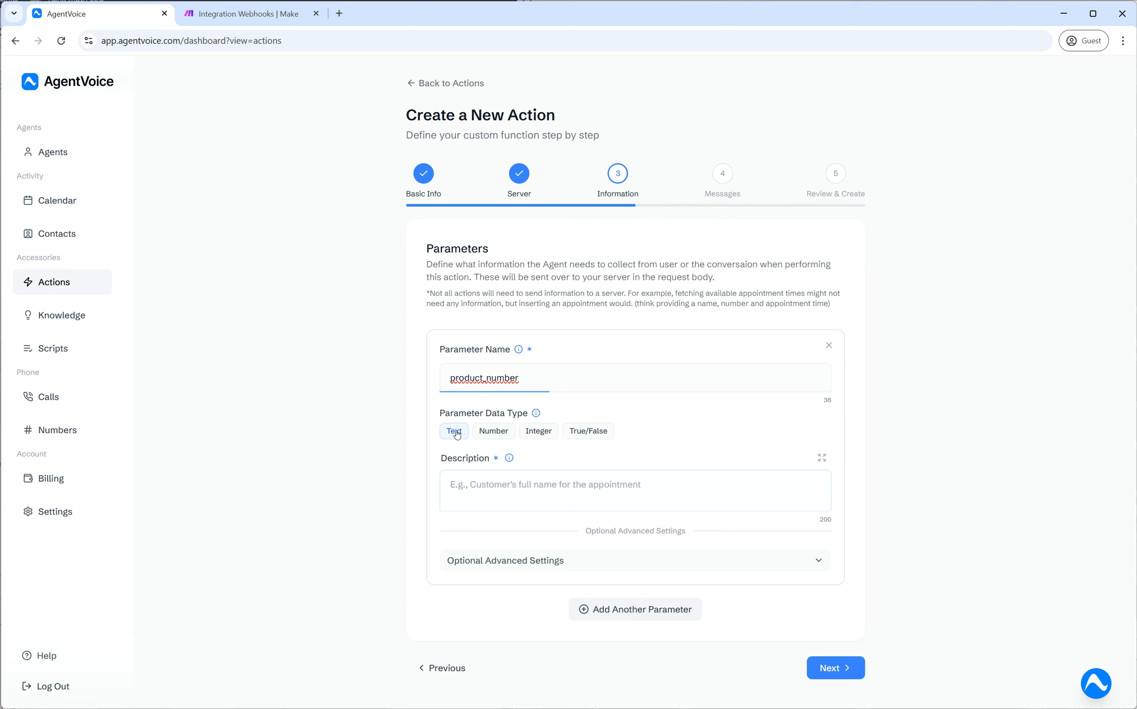
left_click(508, 431)
left_click(473, 485)
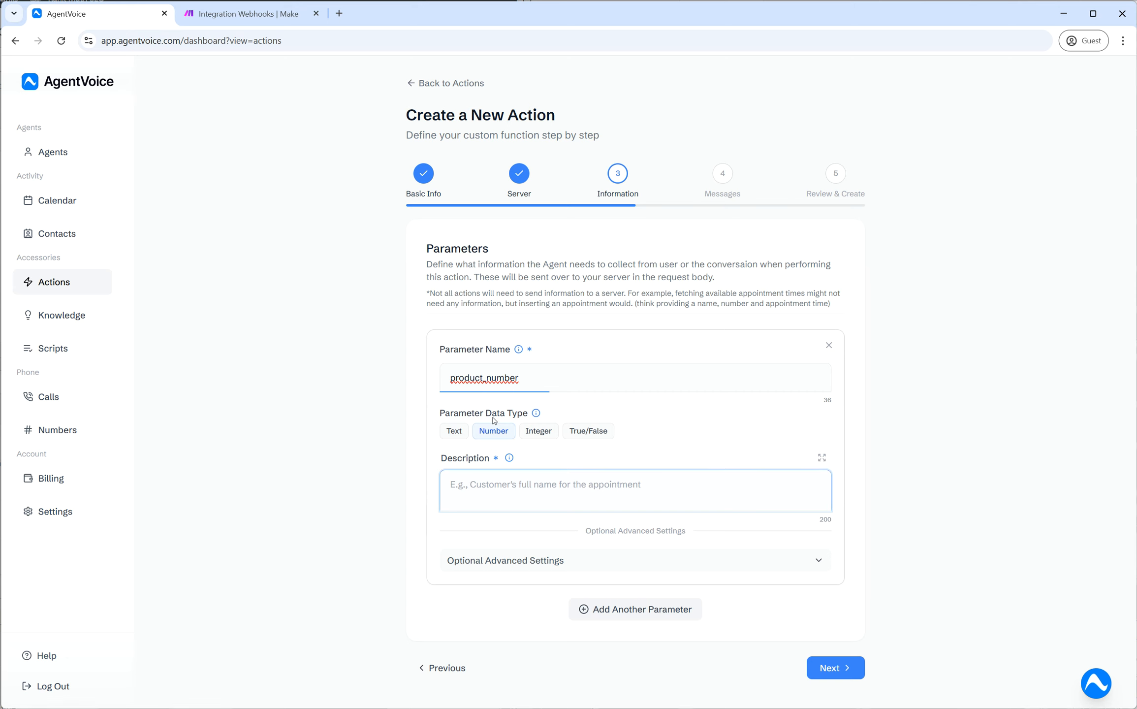
double_click(491, 383)
left_click(467, 427)
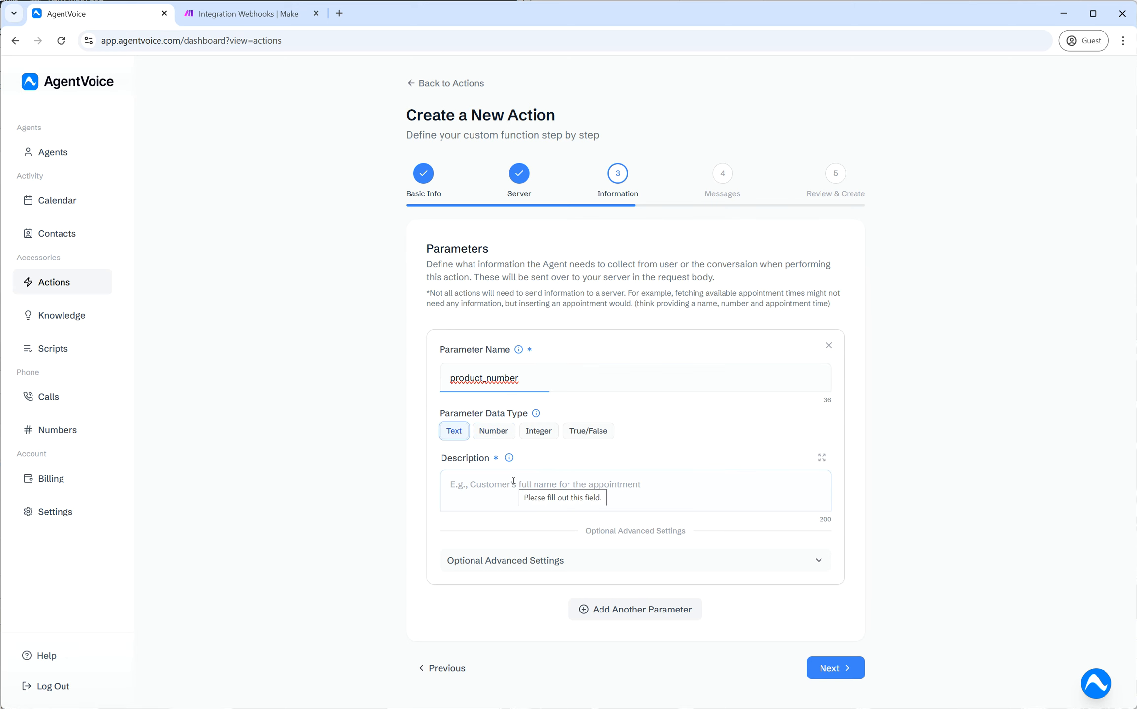
left_click(451, 483)
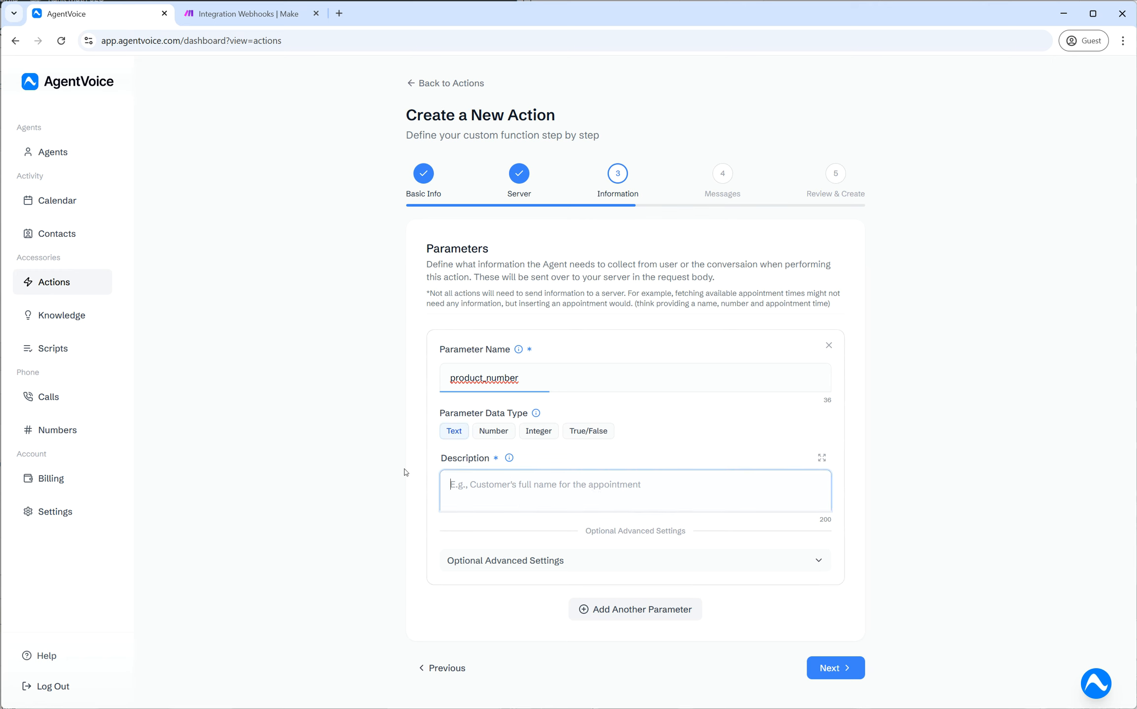
- Type TYB678 into the parameter description, then delete it again
type("TYB678")
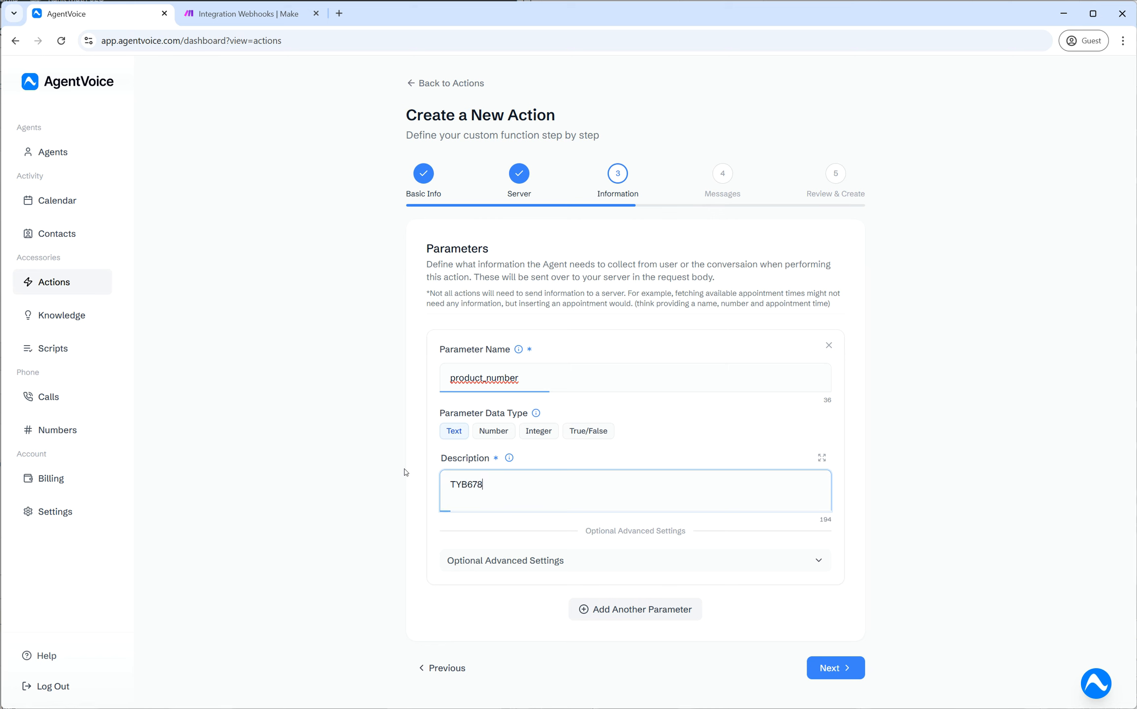
double_click(492, 483)
left_click(491, 483)
left_click_drag(467, 484, 449, 484)
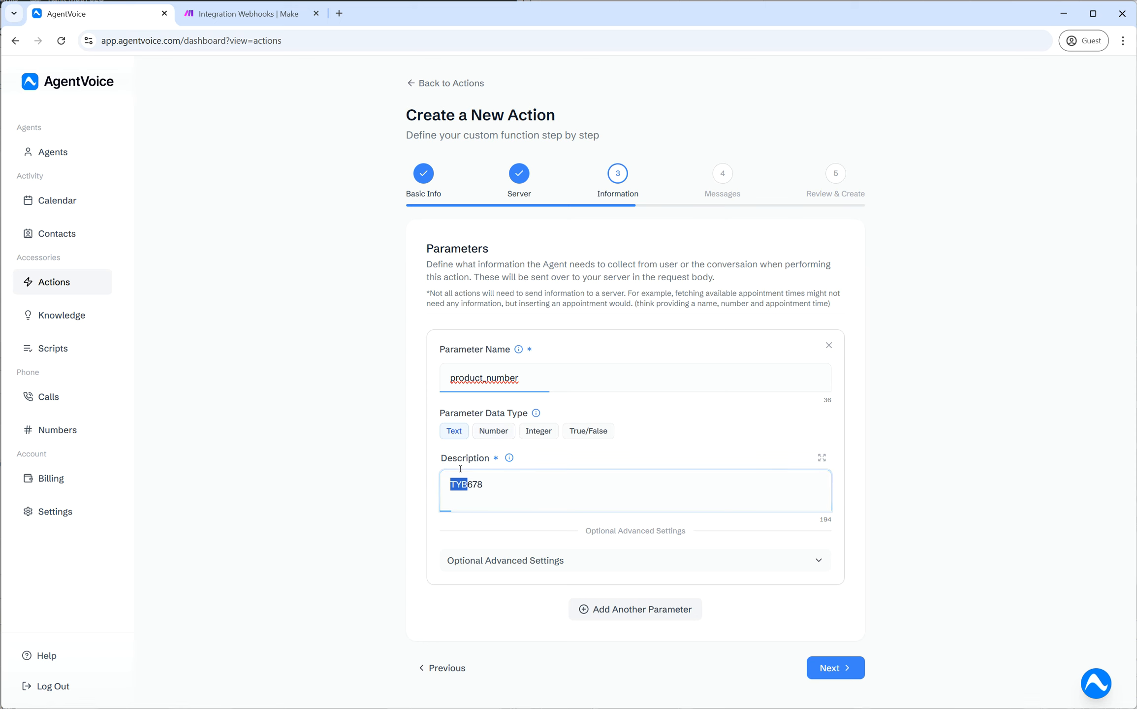
left_click(480, 460)
key("BackSpace")
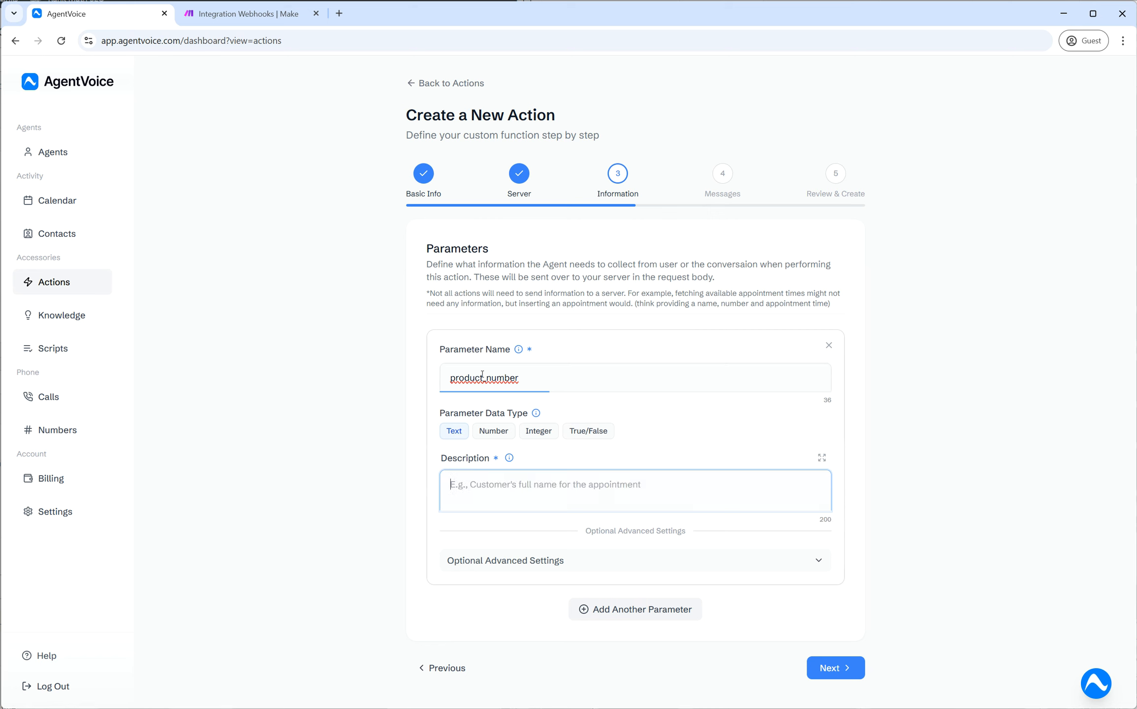
- Toggle the data type between True/False and Text, leaving product_number as Text
left_click(590, 433)
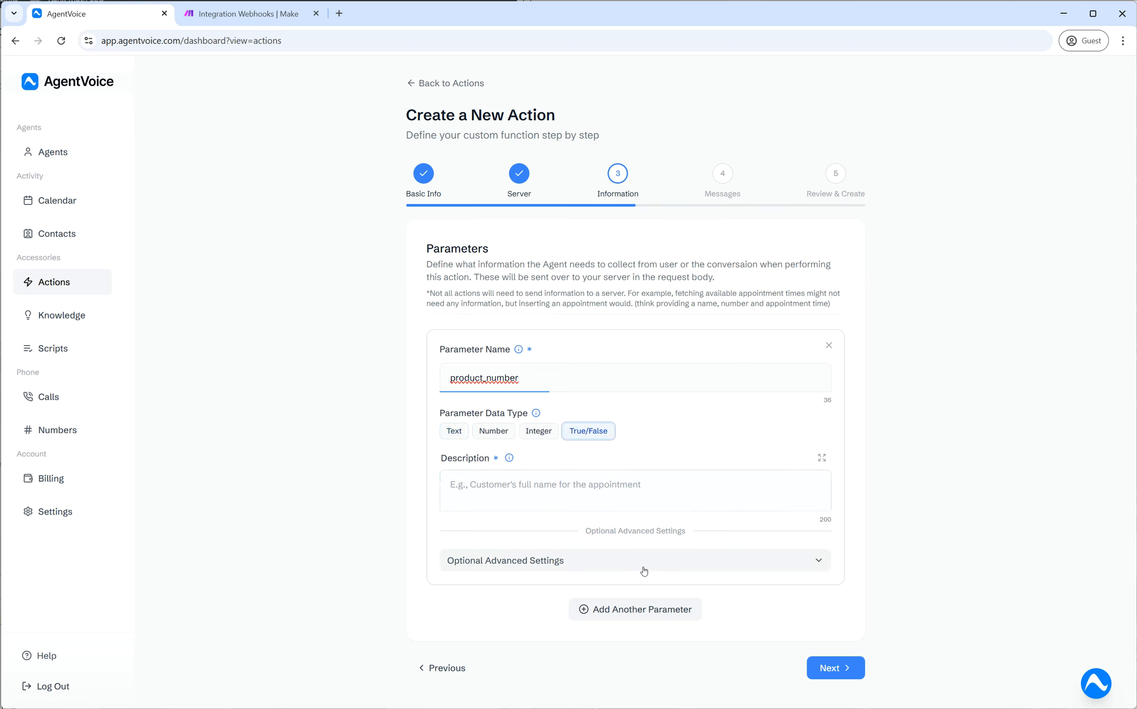
left_click(506, 489)
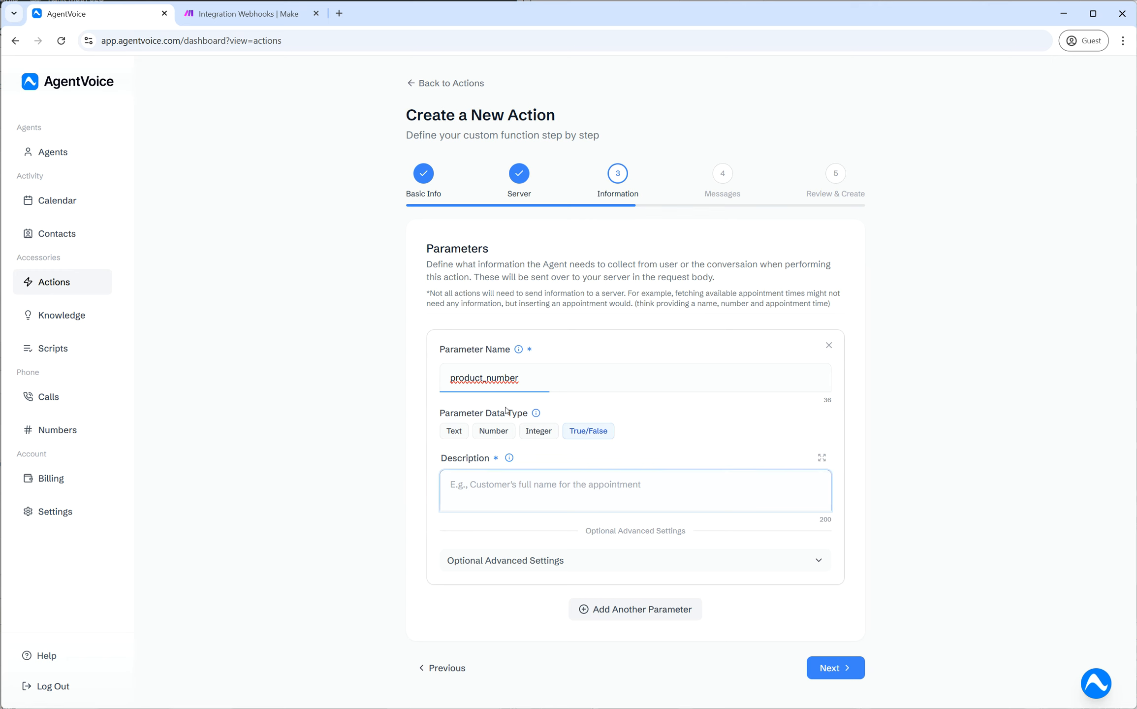
double_click(448, 378)
left_click(648, 409)
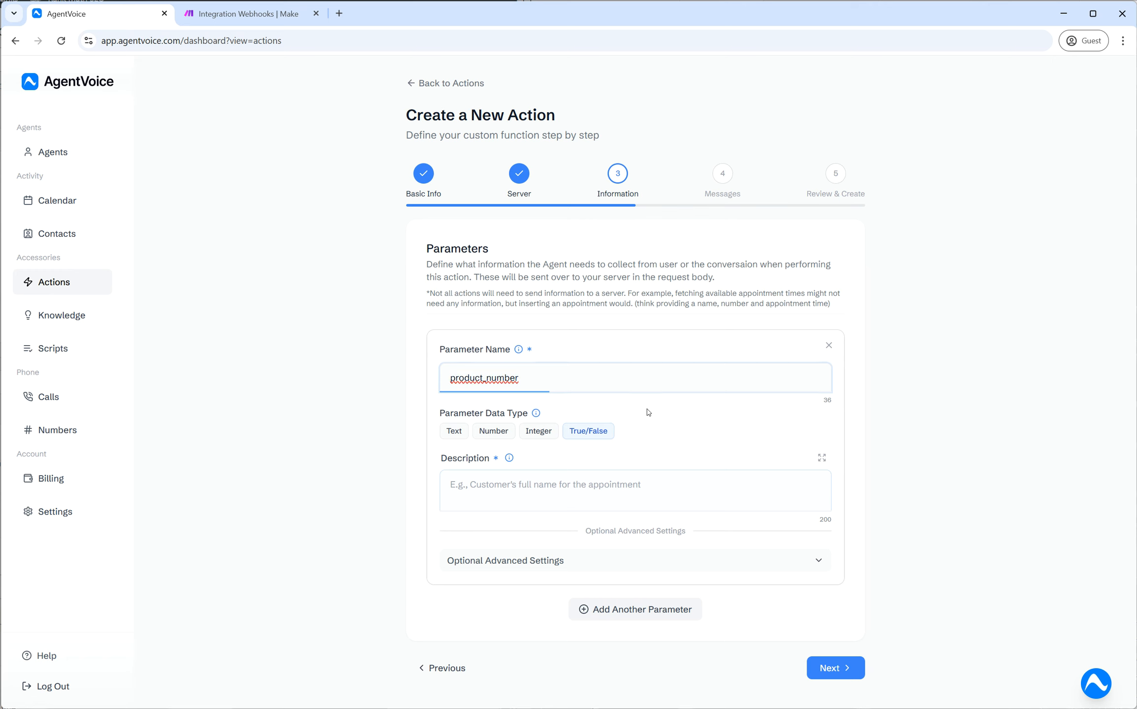
left_click(493, 484)
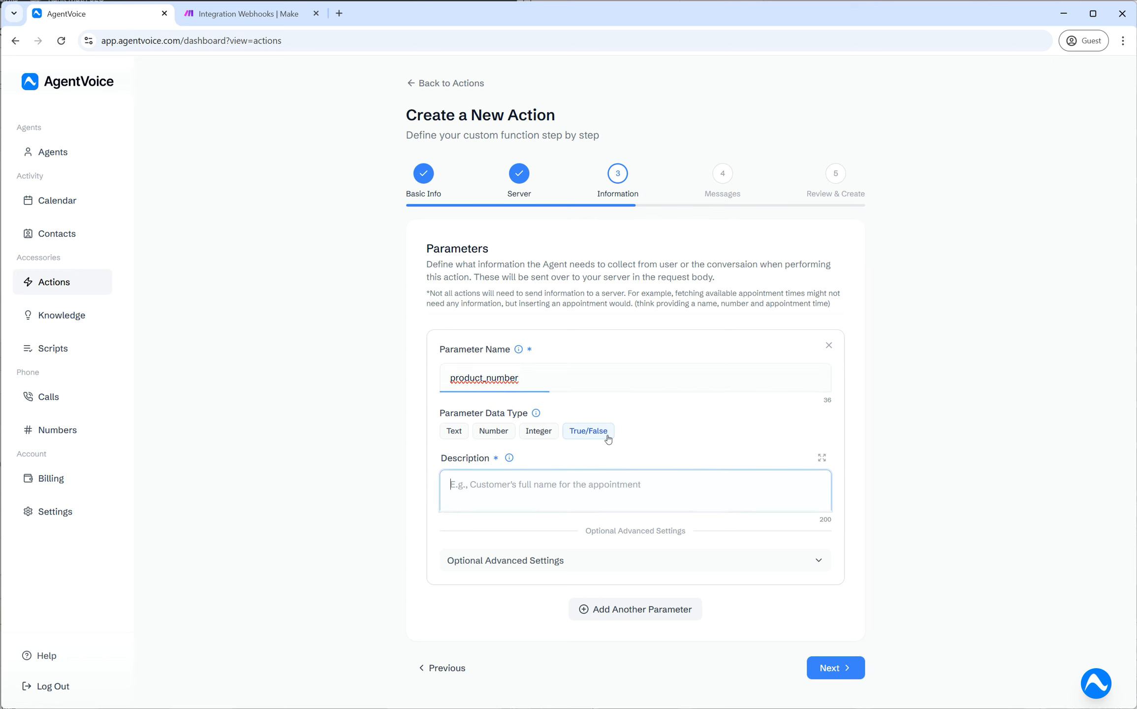
left_click(449, 433)
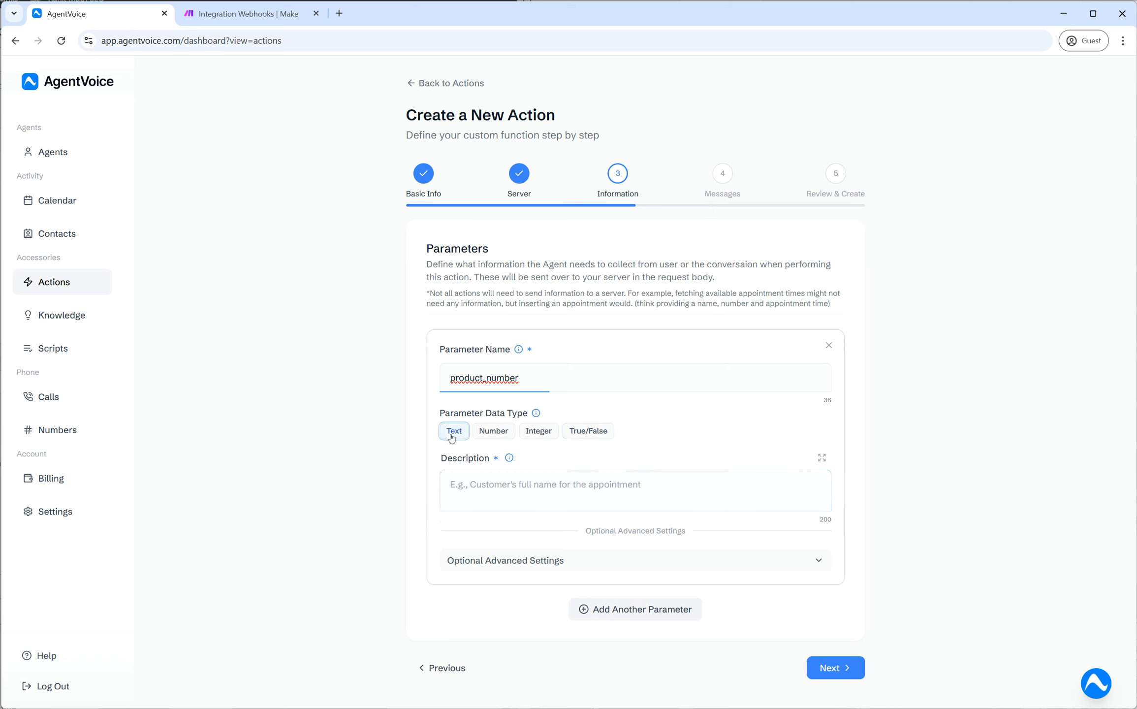
left_click(496, 487)
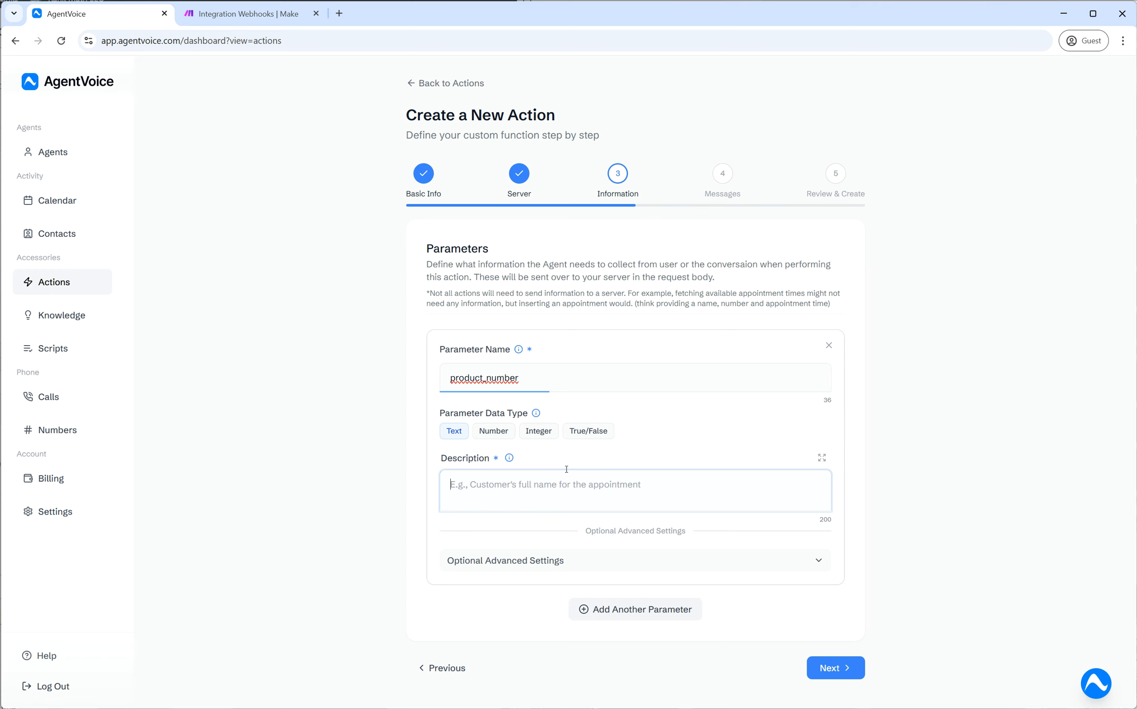
left_click(589, 431)
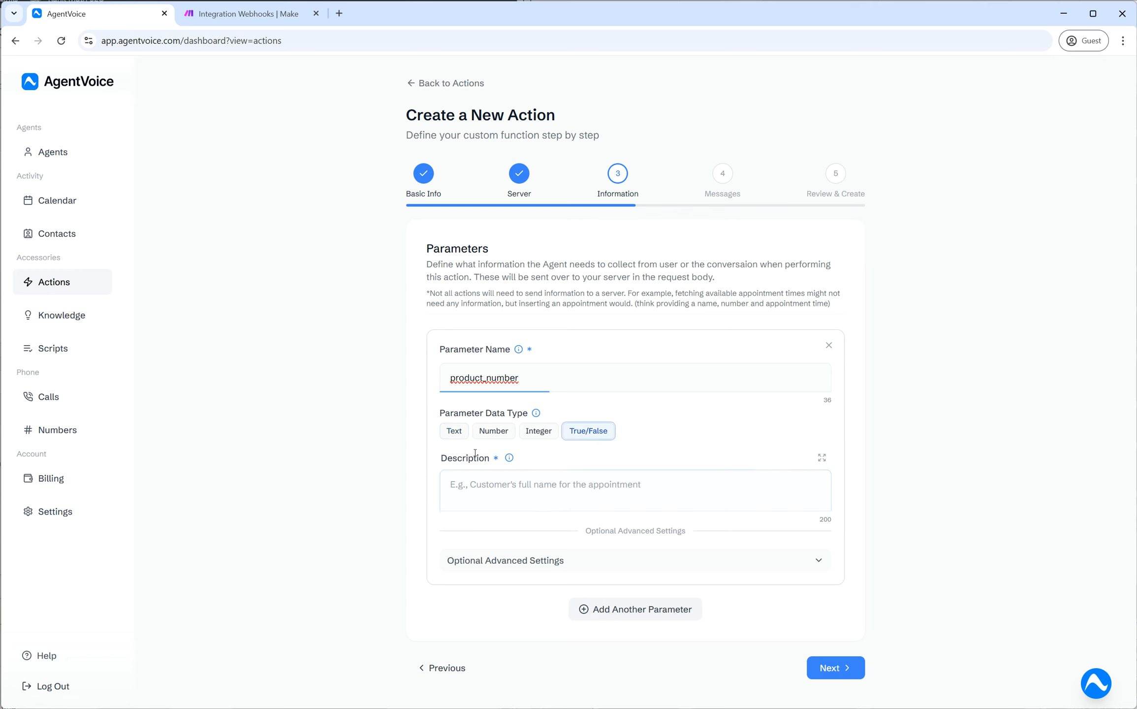
left_click(457, 434)
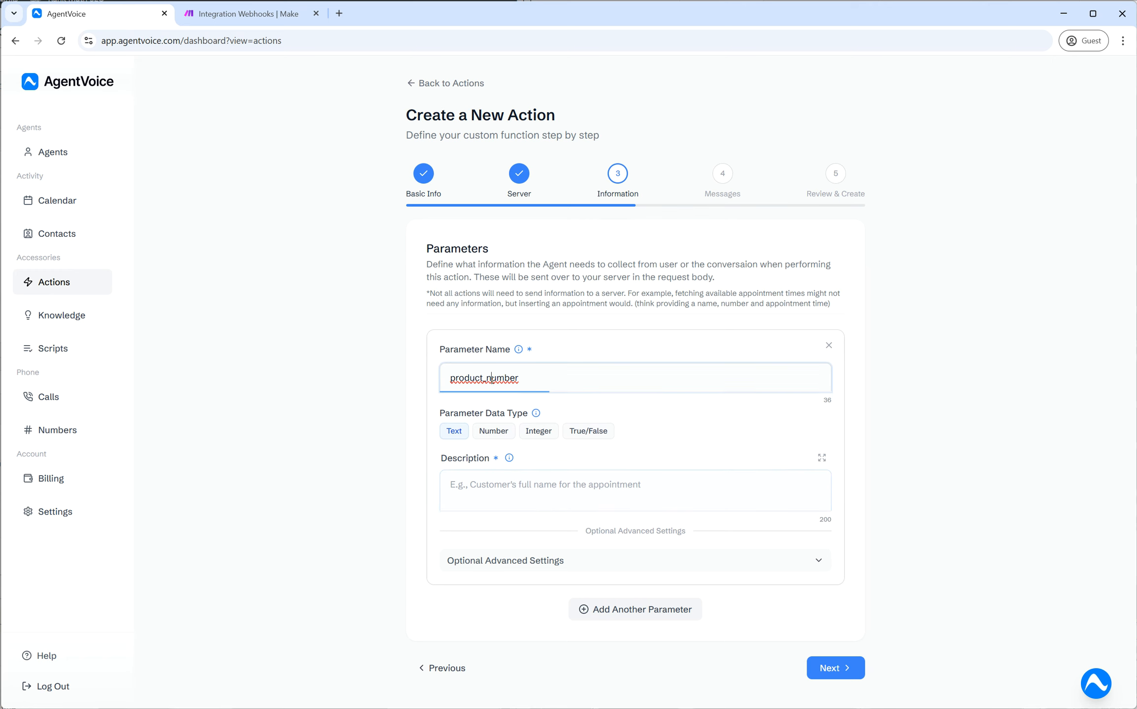
double_click(513, 386)
left_click(638, 429)
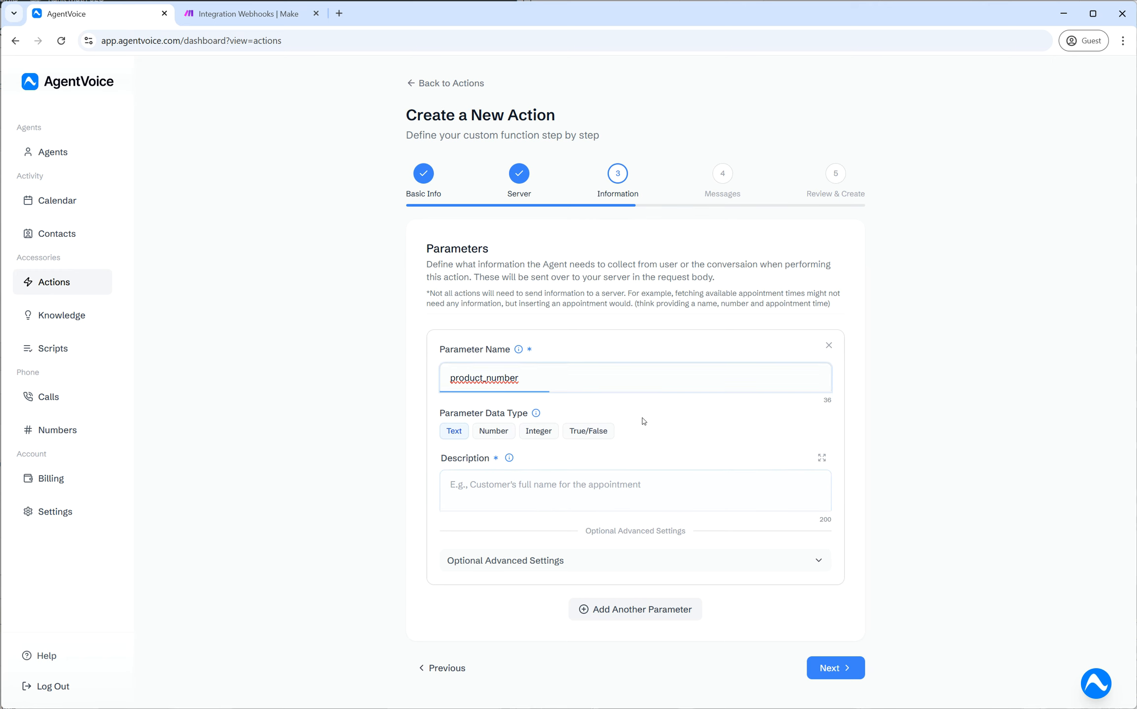
left_click(526, 484)
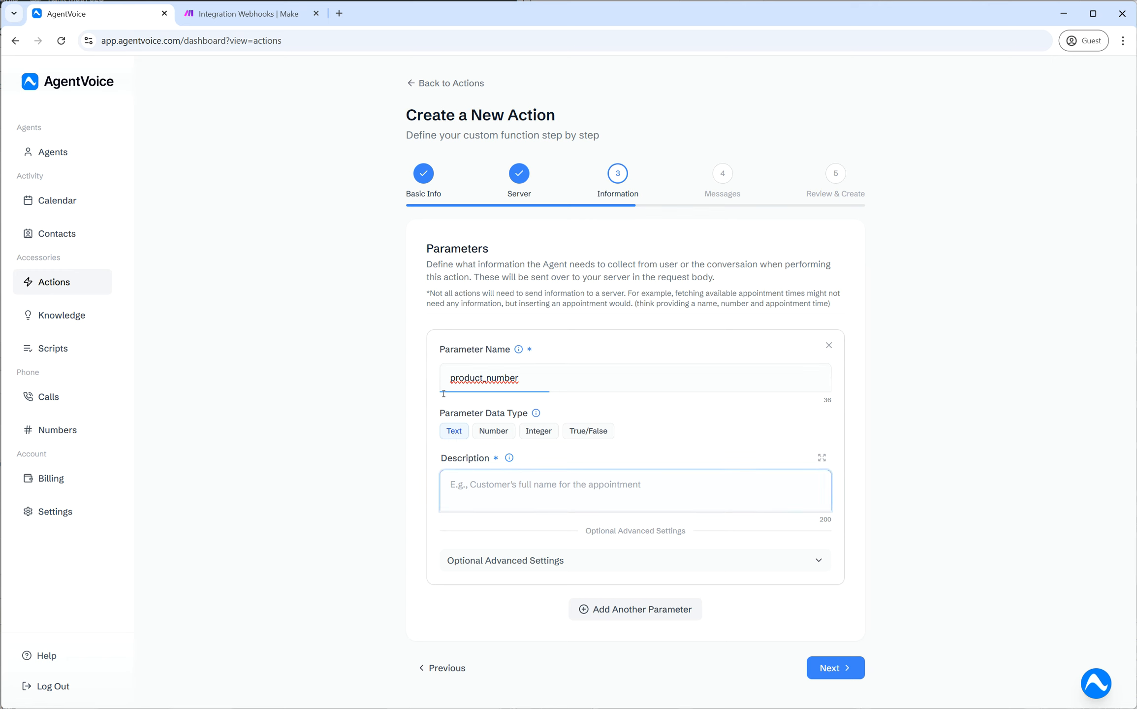
- Paste the description of product_number as the serial number or product ID for the price lookup
type("This will be serial number or product ID that is needed to lookup the product and get the right price.")
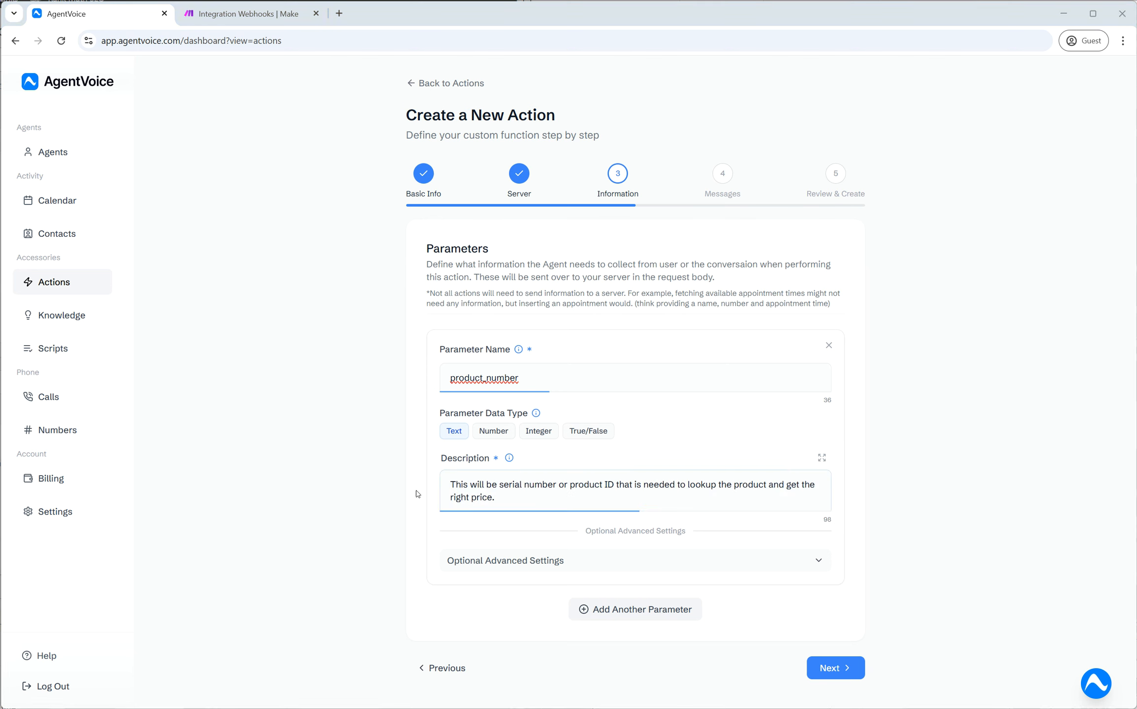
left_click_drag(454, 485, 516, 495)
left_click(517, 495)
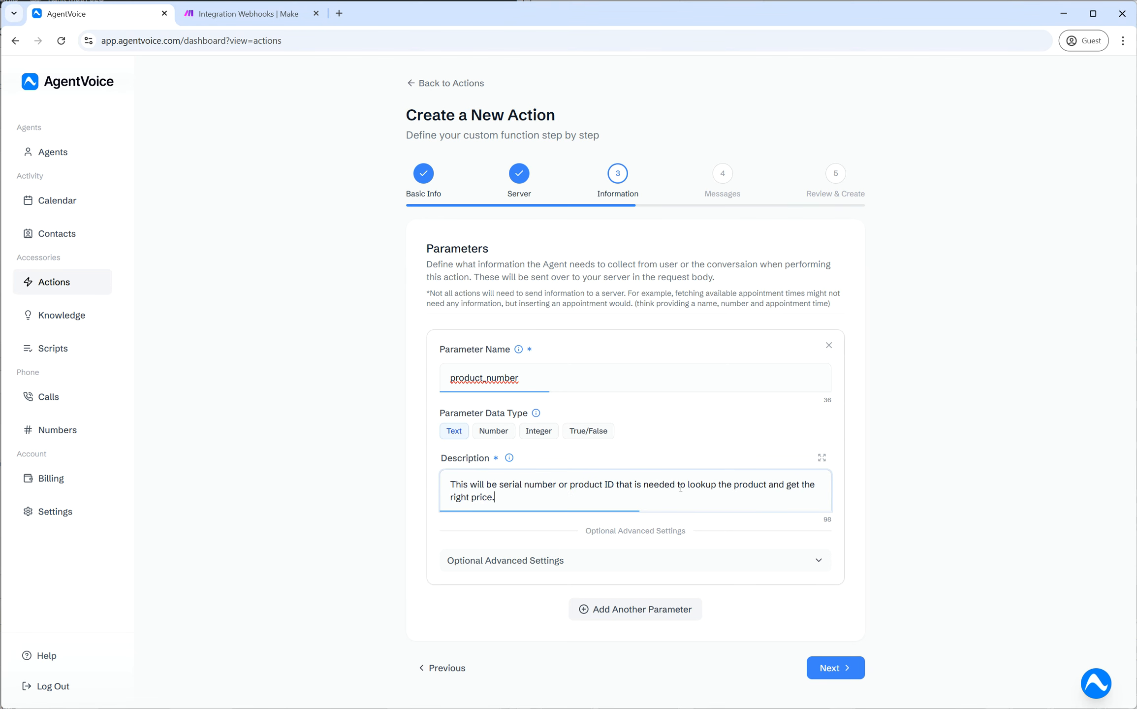
left_click_drag(511, 499, 492, 394)
left_click(473, 484)
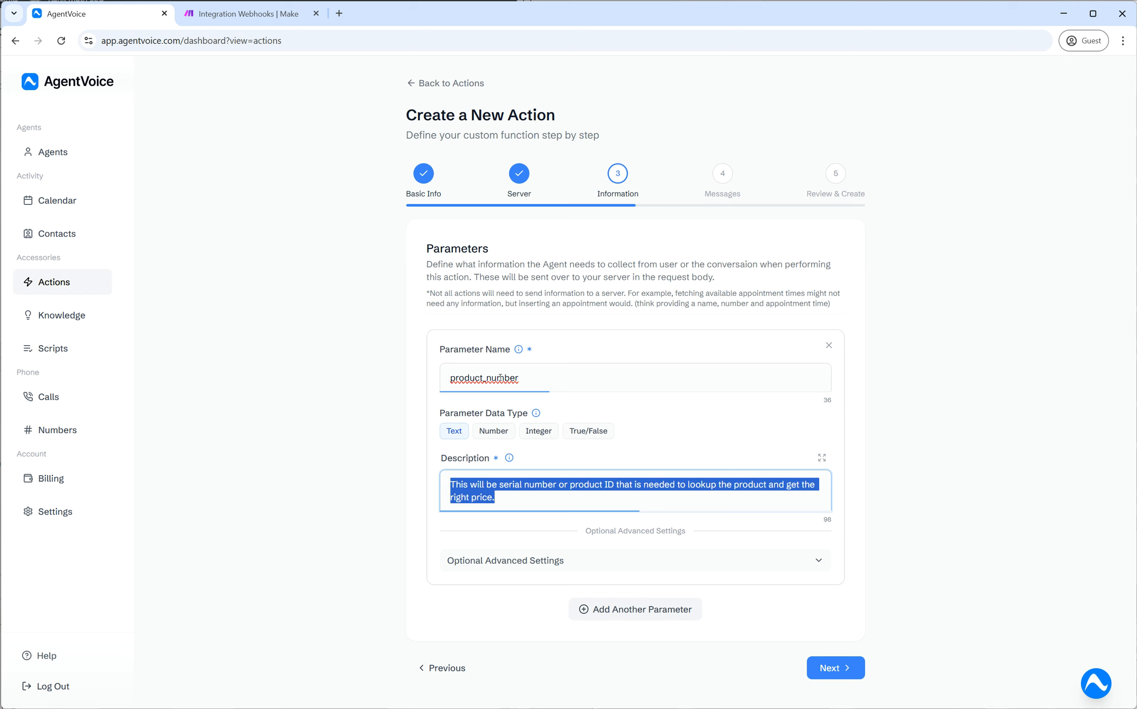
left_click(632, 500)
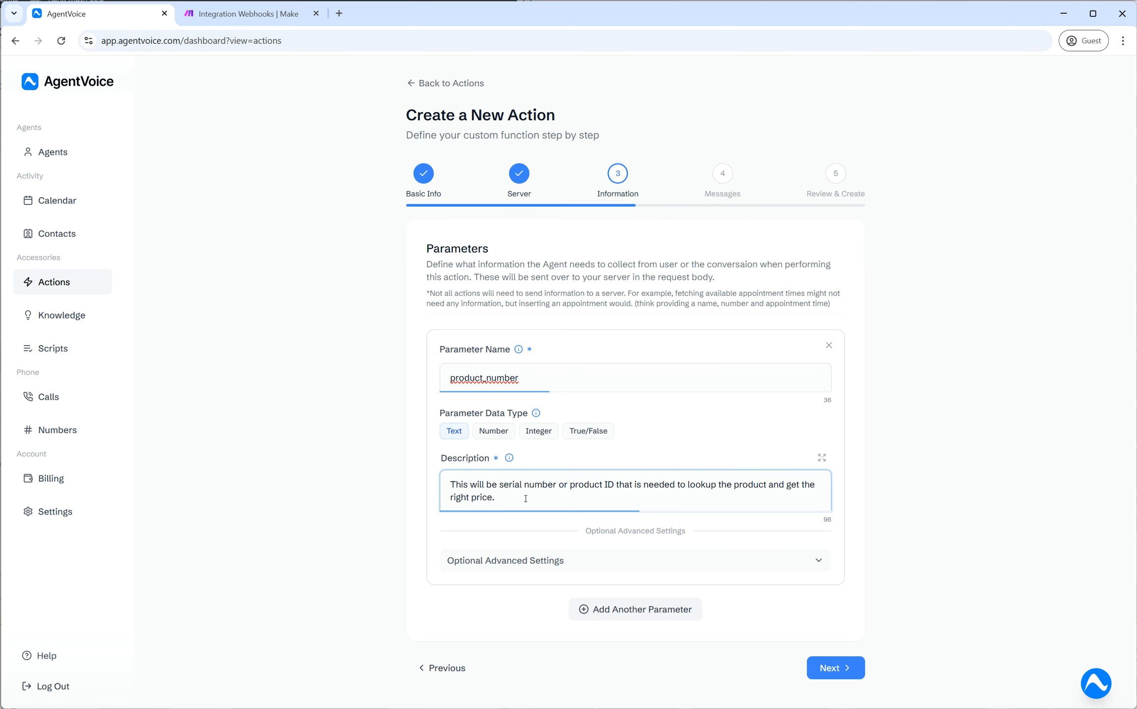
left_click_drag(522, 502, 451, 485)
left_click(651, 451)
left_click_drag(528, 500, 450, 484)
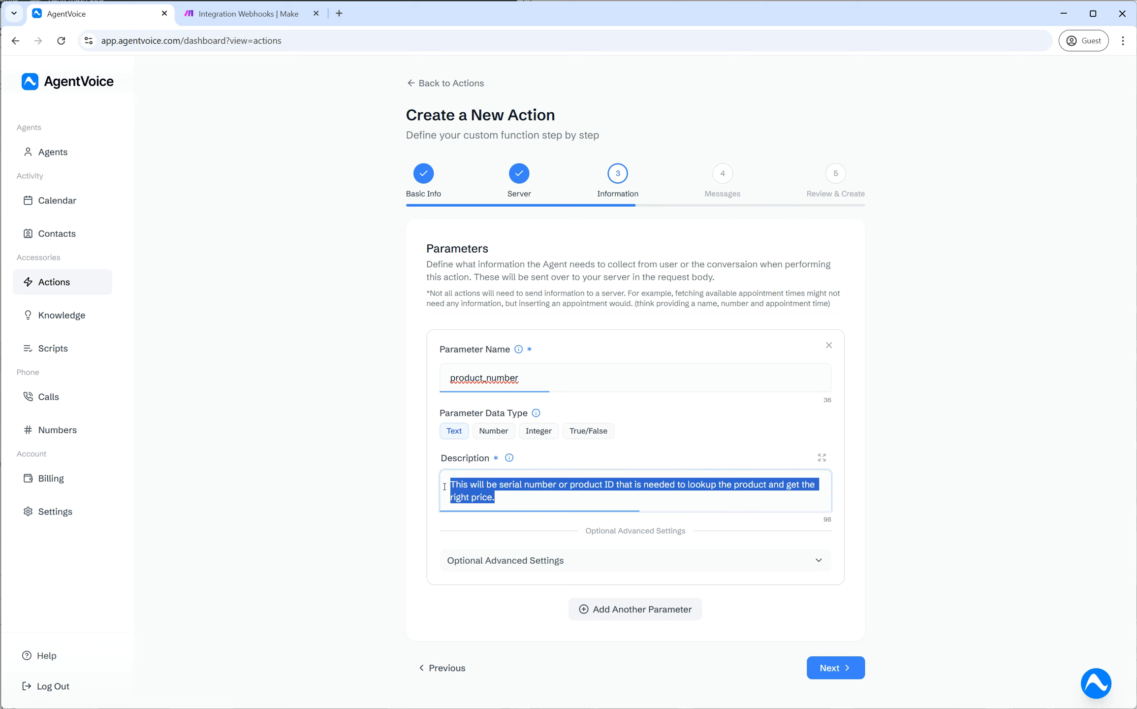
left_click(694, 446)
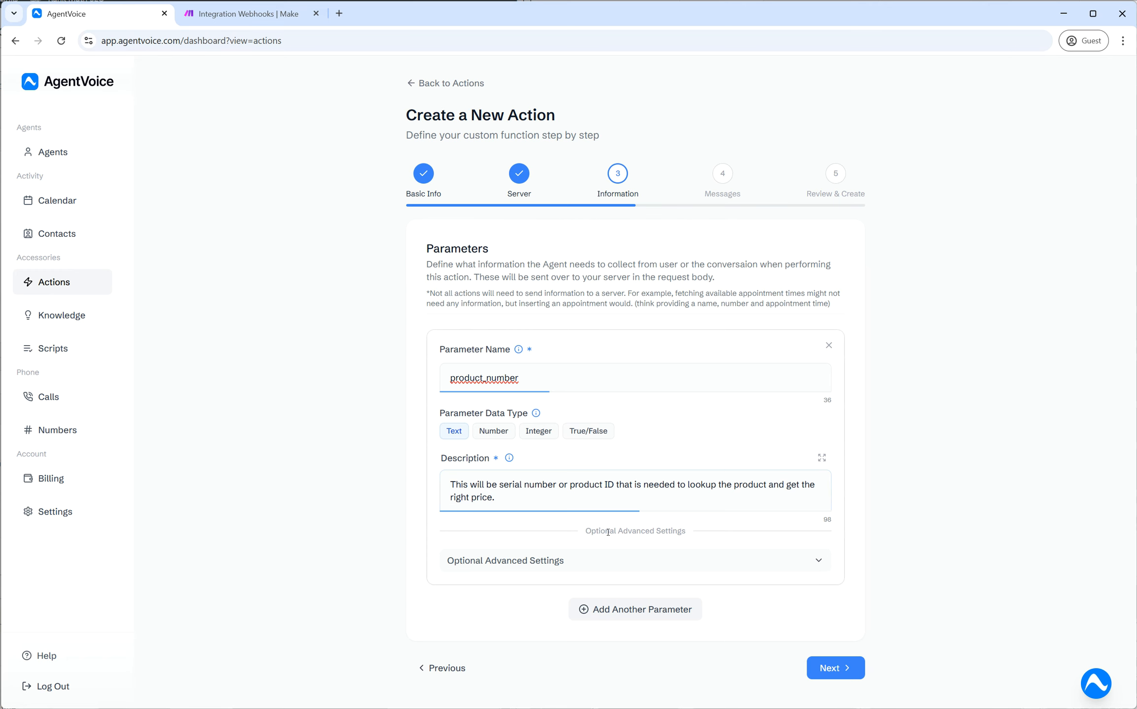
- Check the parameter's optional advanced settings, collapse them, and advance to the Messages step
left_click(642, 561)
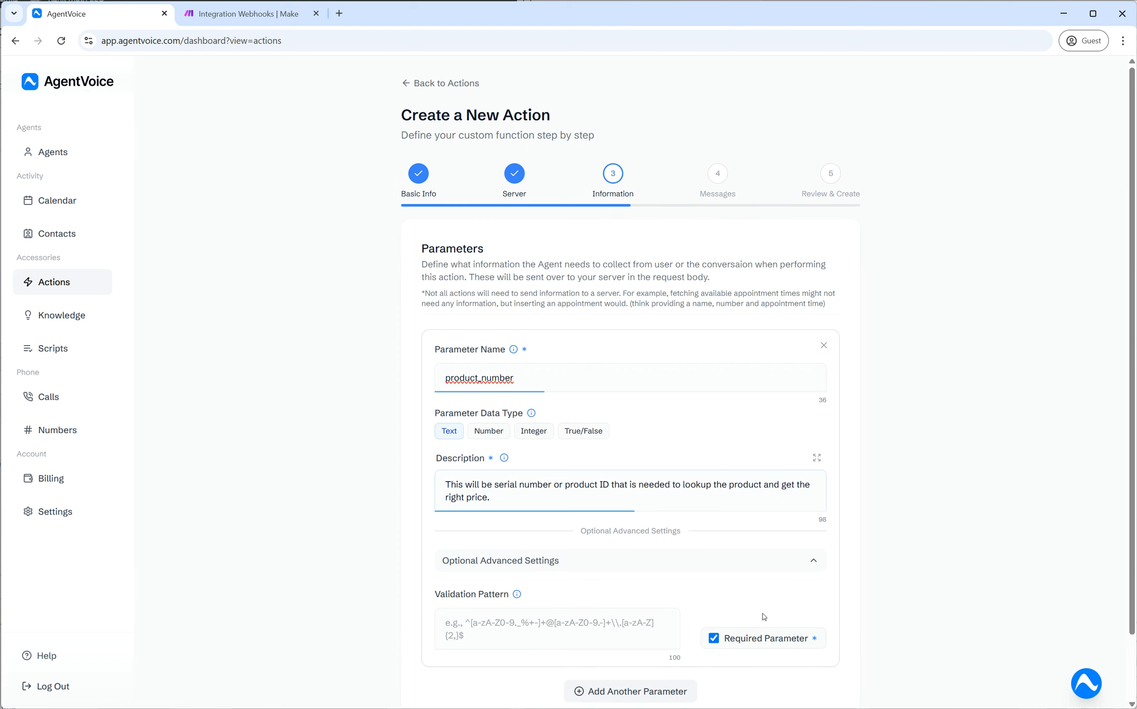
scroll(467, 538, "down", 1)
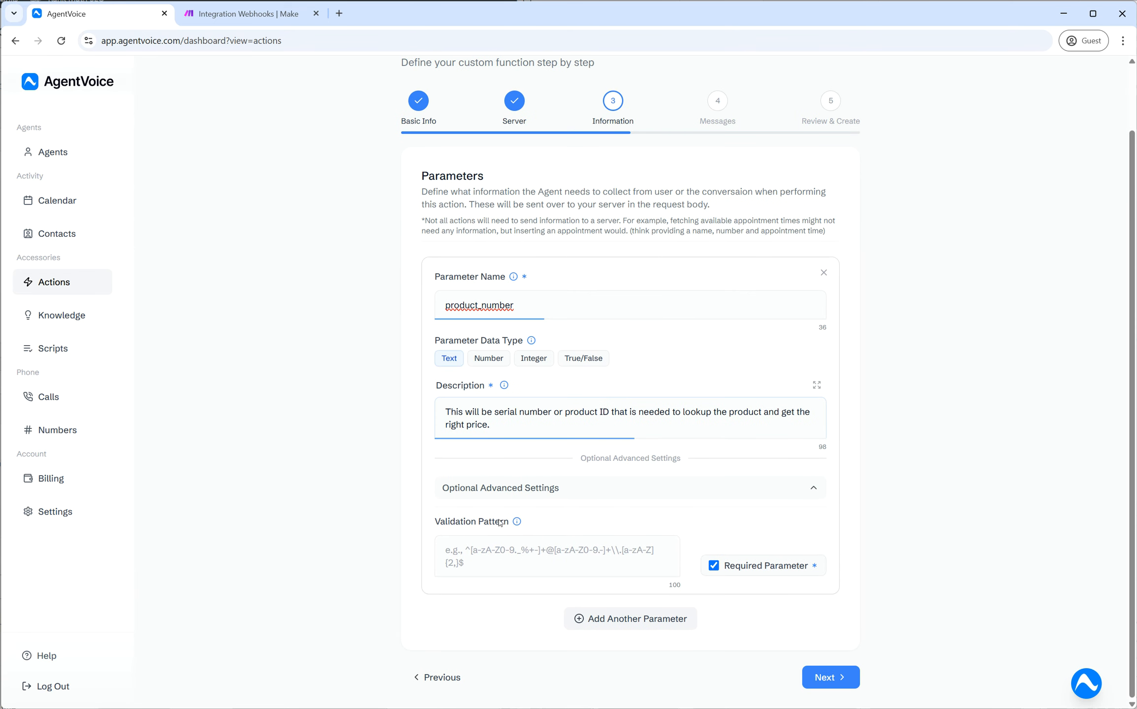
left_click(512, 555)
left_click(558, 305)
double_click(558, 305)
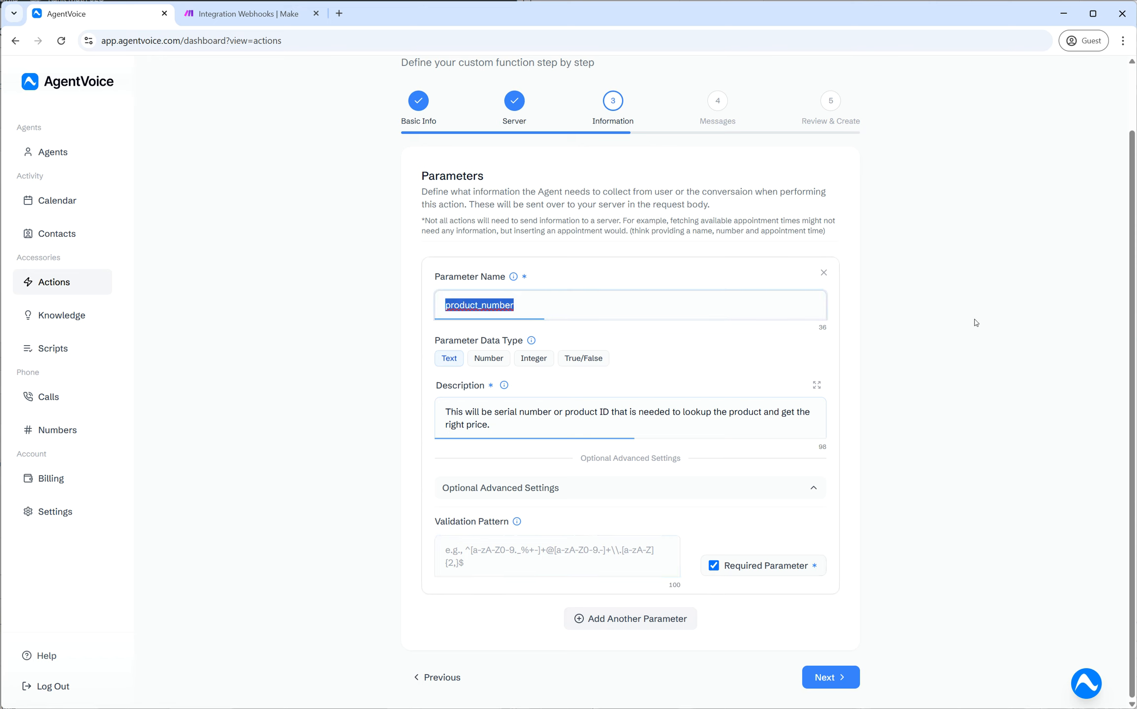
left_click(817, 346)
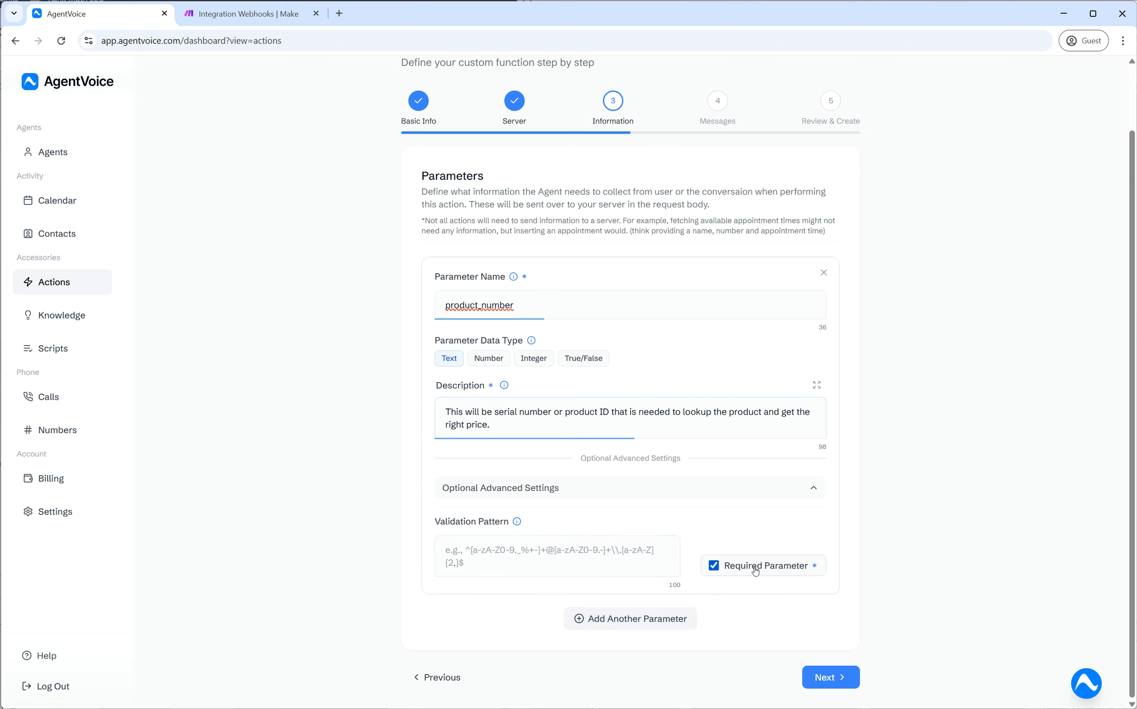
left_click(738, 489)
left_click(827, 668)
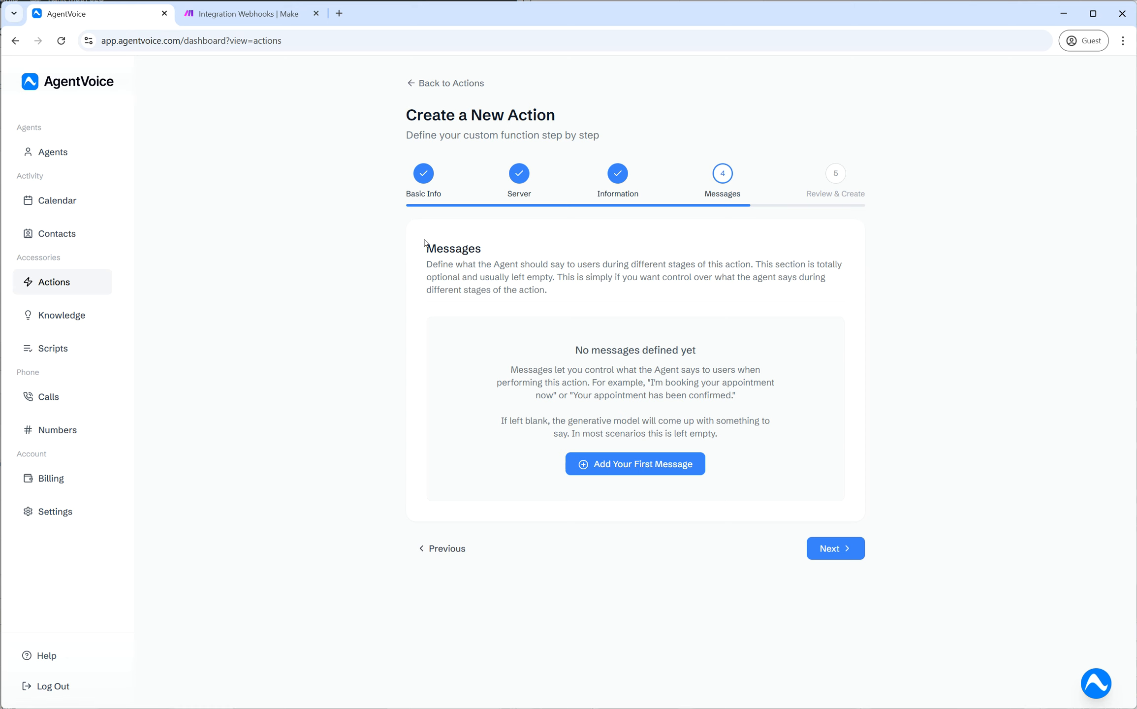
- Add a first message to the action, leaving its content empty
left_click_drag(452, 255, 591, 292)
left_click(591, 292)
left_click(676, 473)
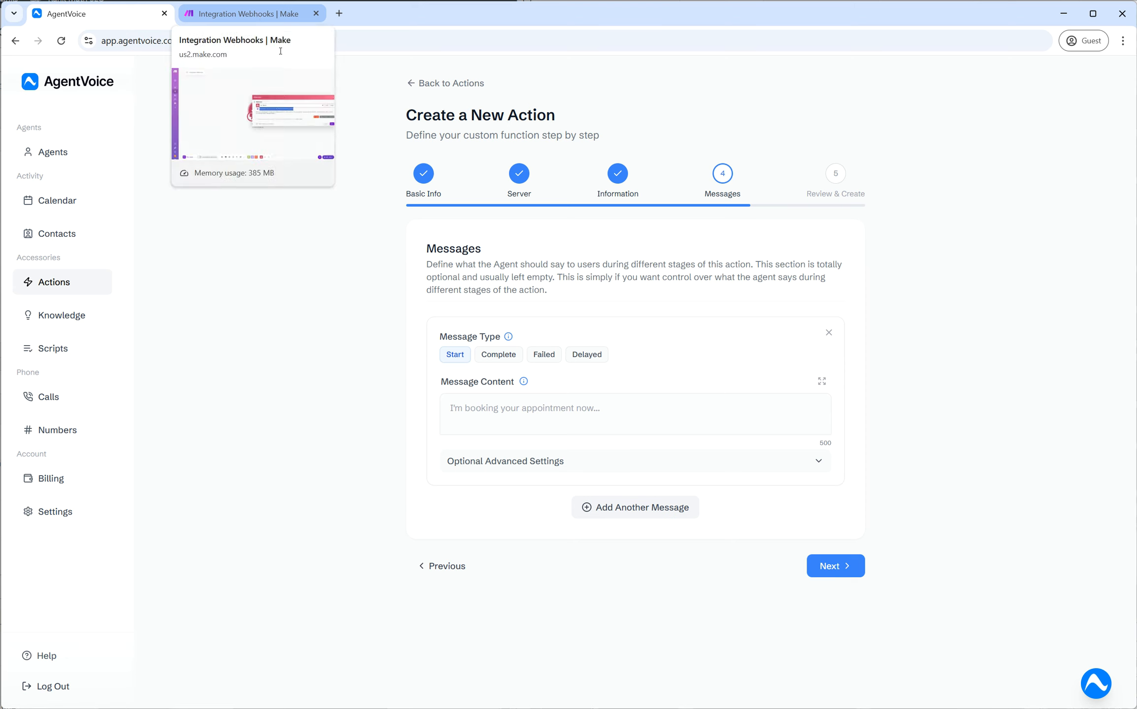
left_click(495, 402)
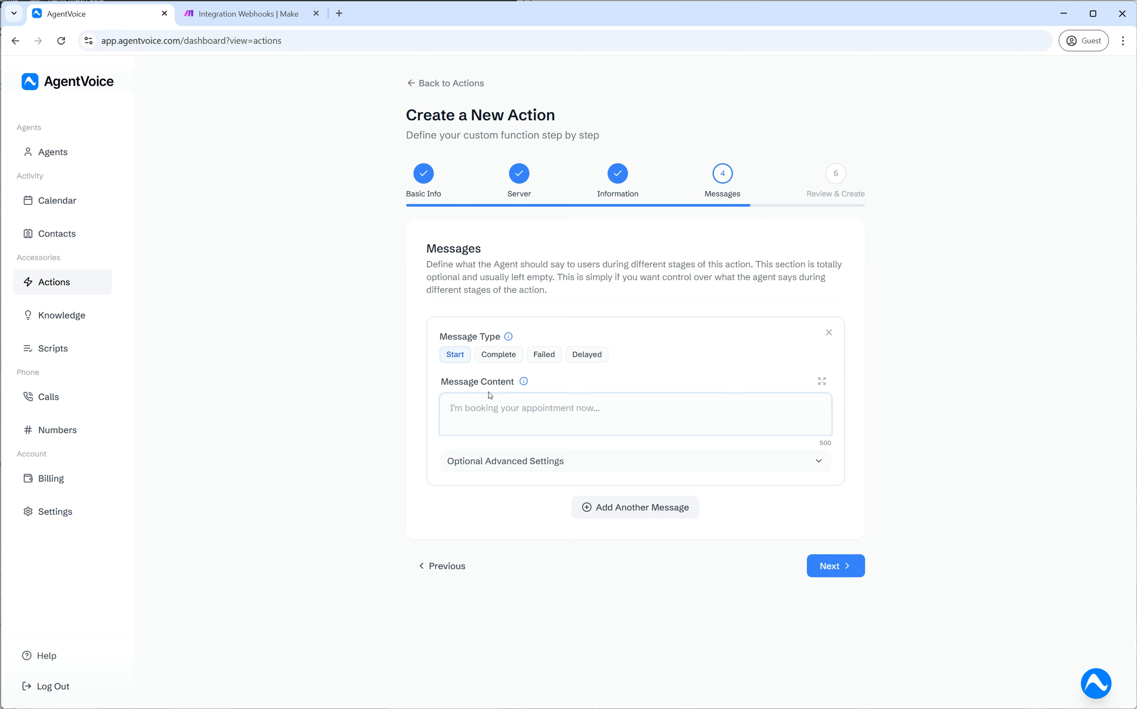
left_click_drag(428, 267, 572, 301)
left_click(572, 299)
left_click(617, 403)
left_click(454, 413)
- Try the Complete, Failed and Delayed message types, then remove the Delayed message and advance to Review
left_click(499, 355)
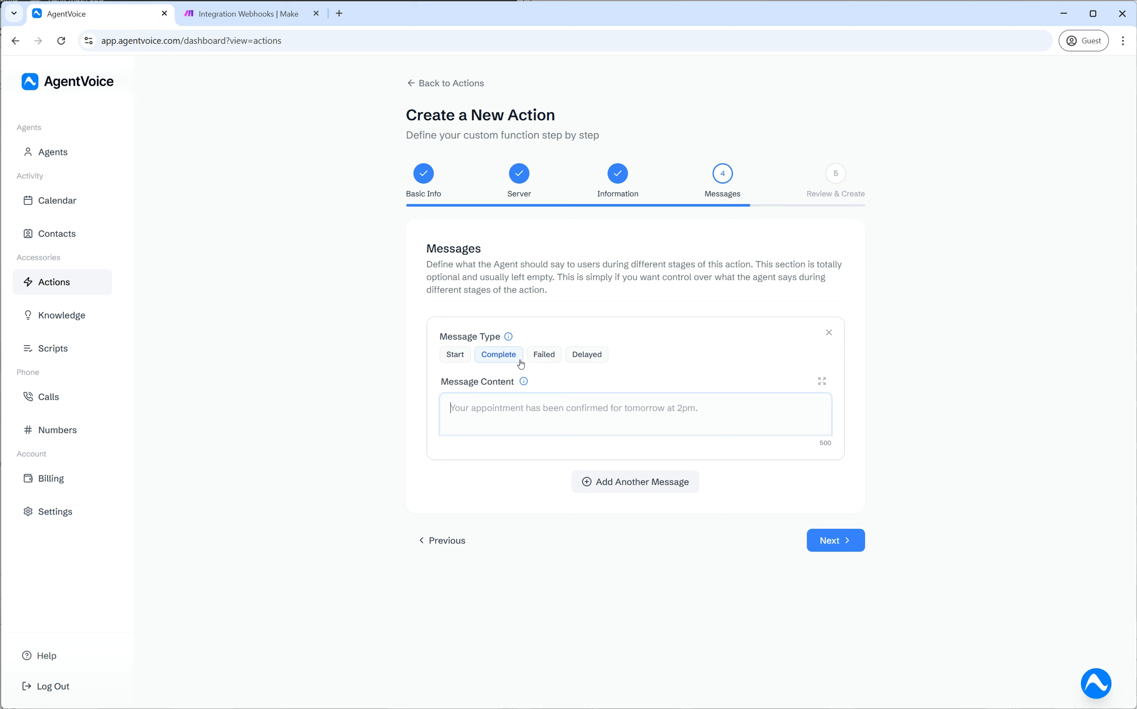
left_click(551, 364)
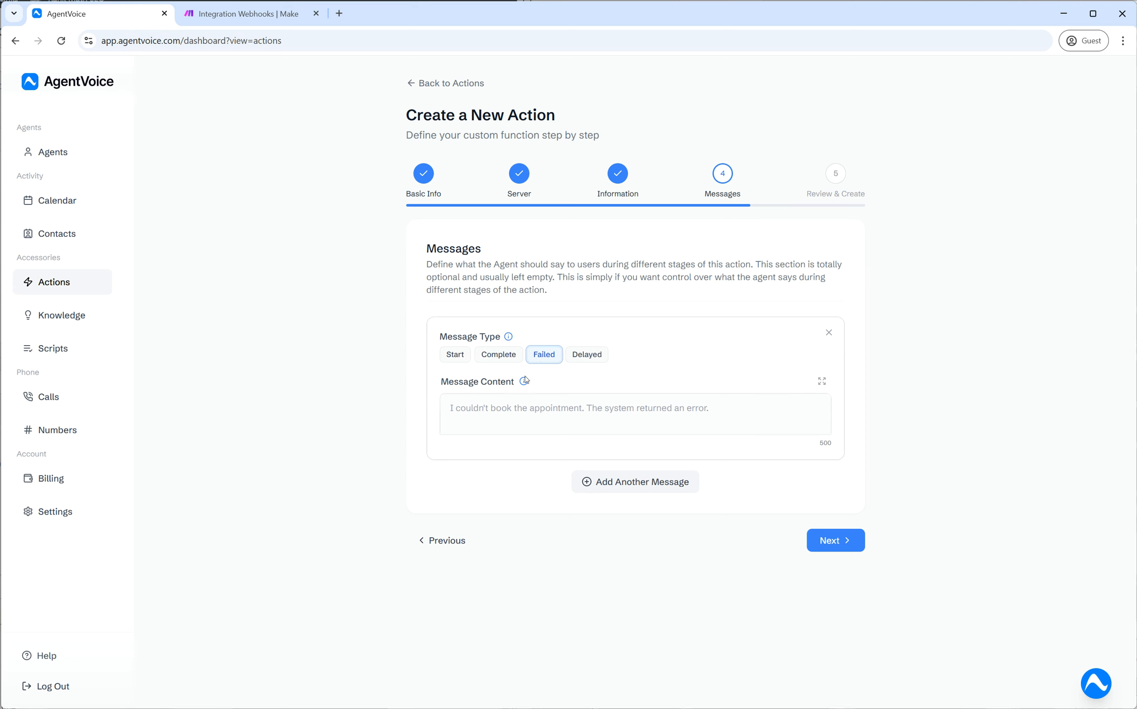
left_click(554, 407)
left_click(589, 352)
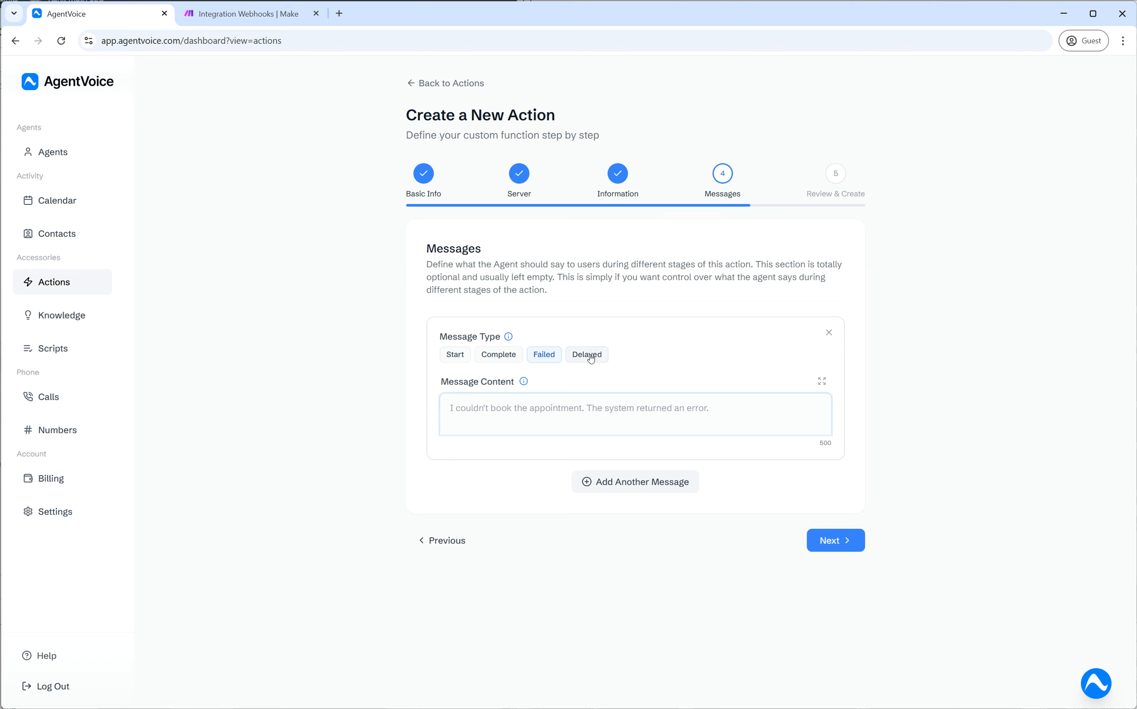
left_click(589, 411)
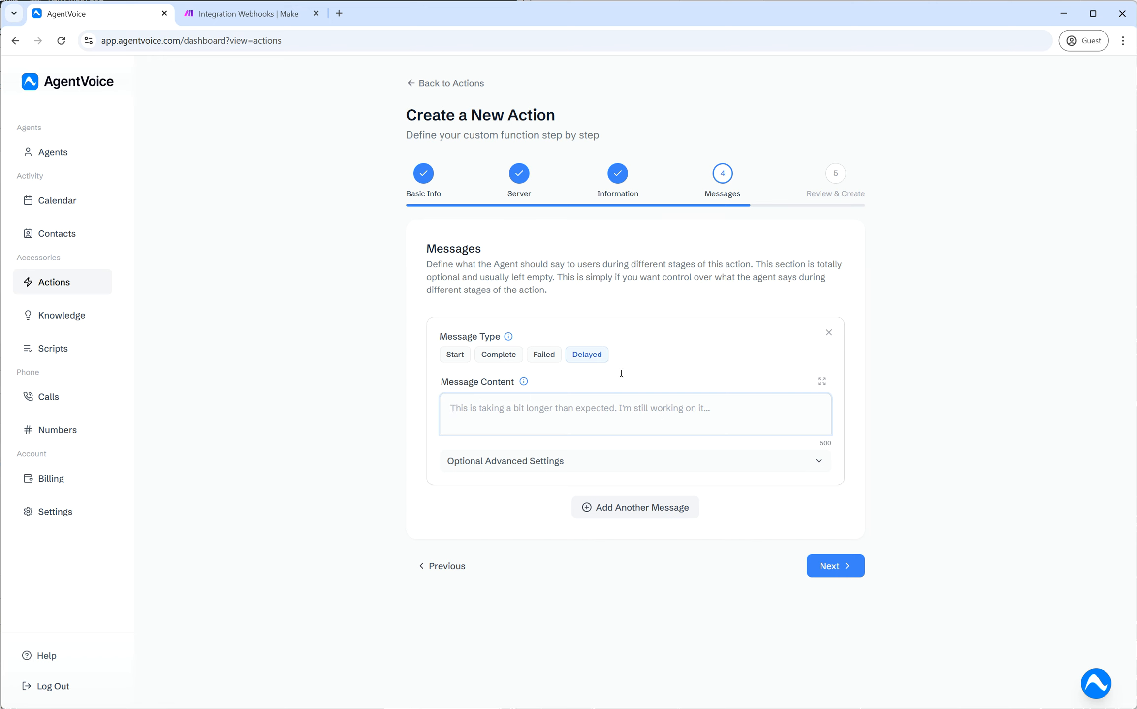
left_click(829, 333)
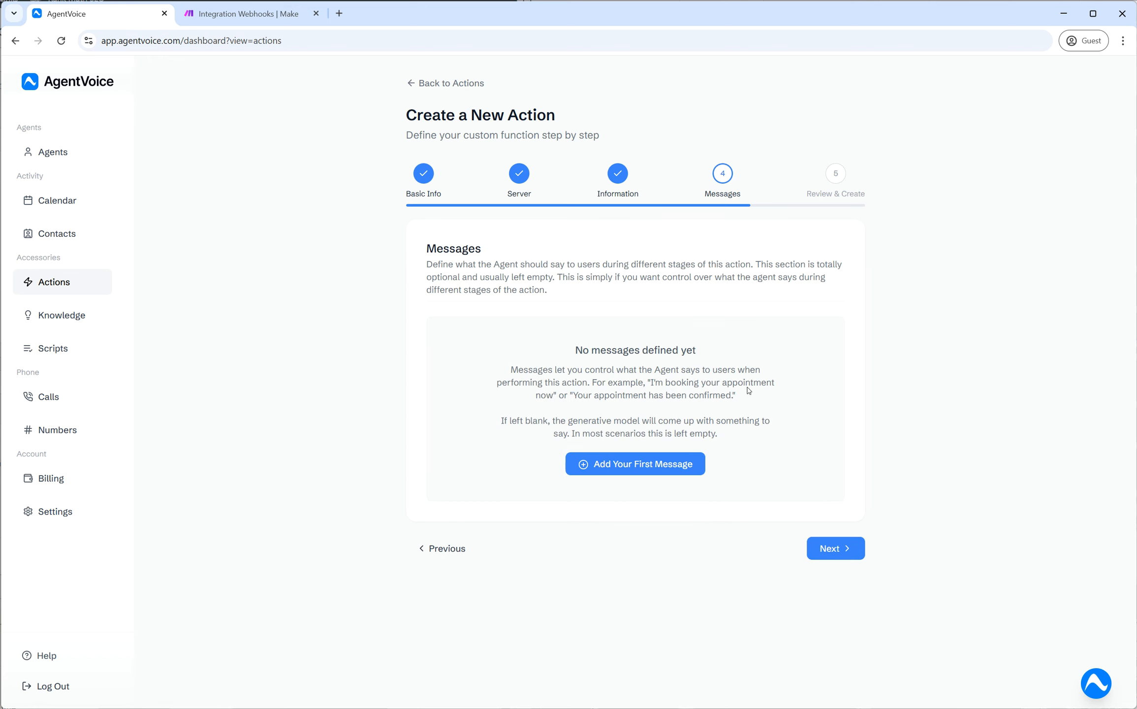
left_click(844, 552)
- Review the summary's action name fetch_product_price, its description and the Strict mode requirement
left_click_drag(442, 339, 590, 341)
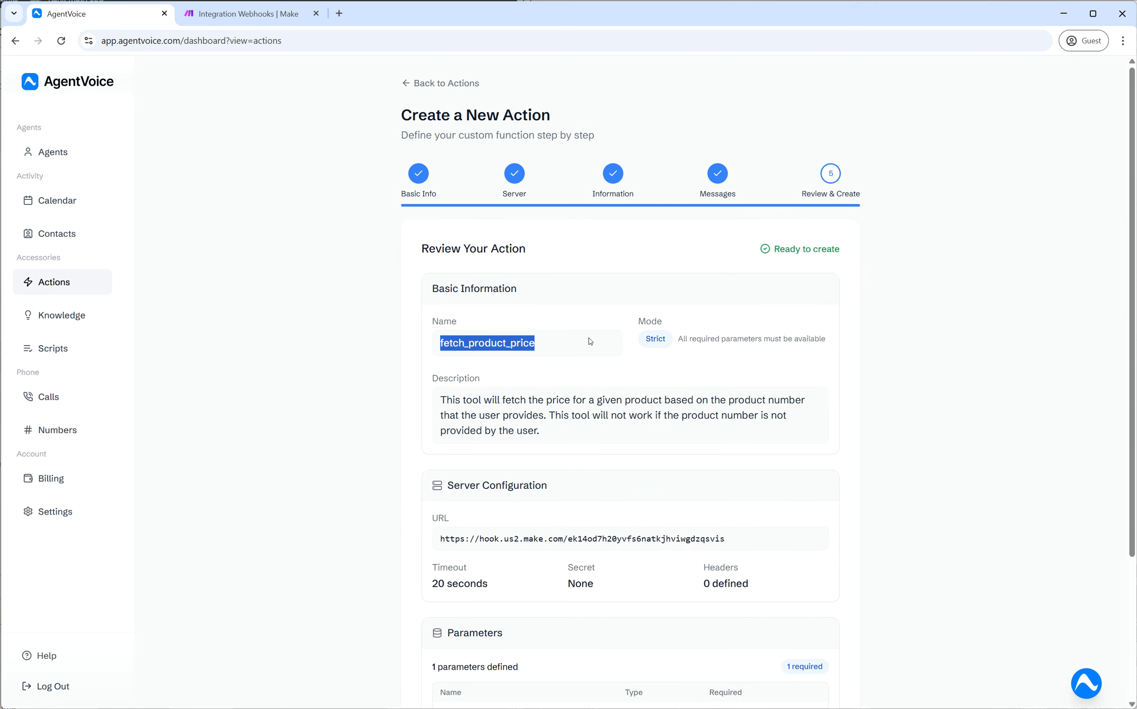
left_click(595, 363)
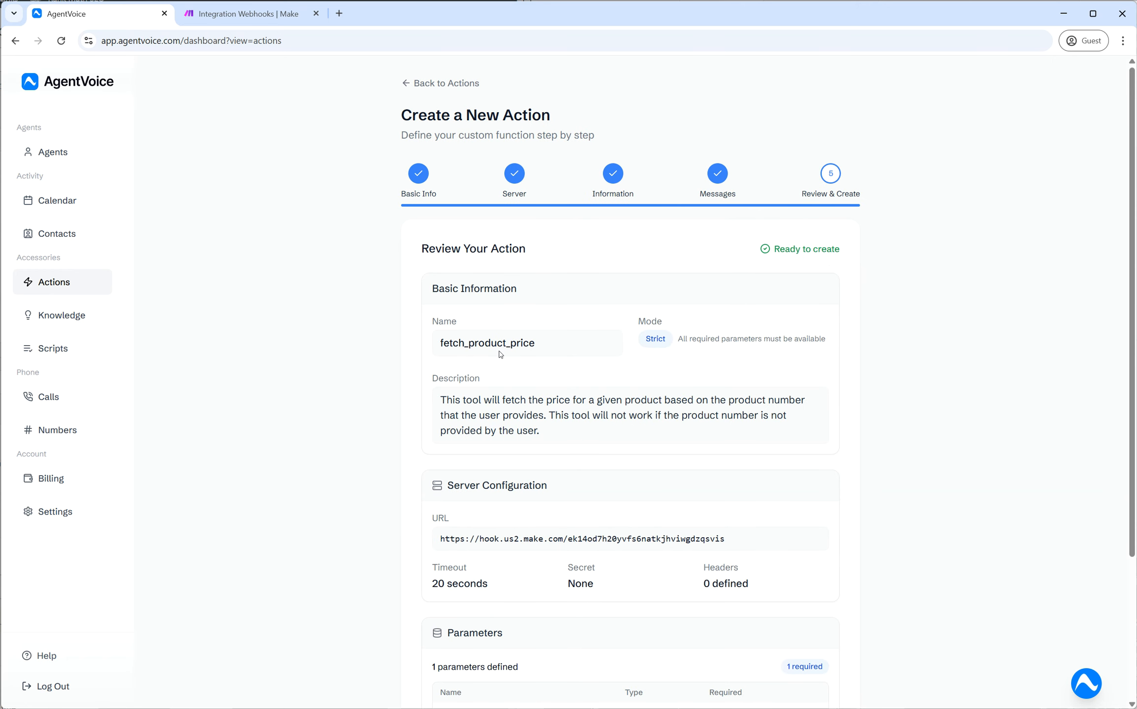
scroll(500, 347, "down", 1)
left_click_drag(435, 279, 580, 290)
left_click(577, 292)
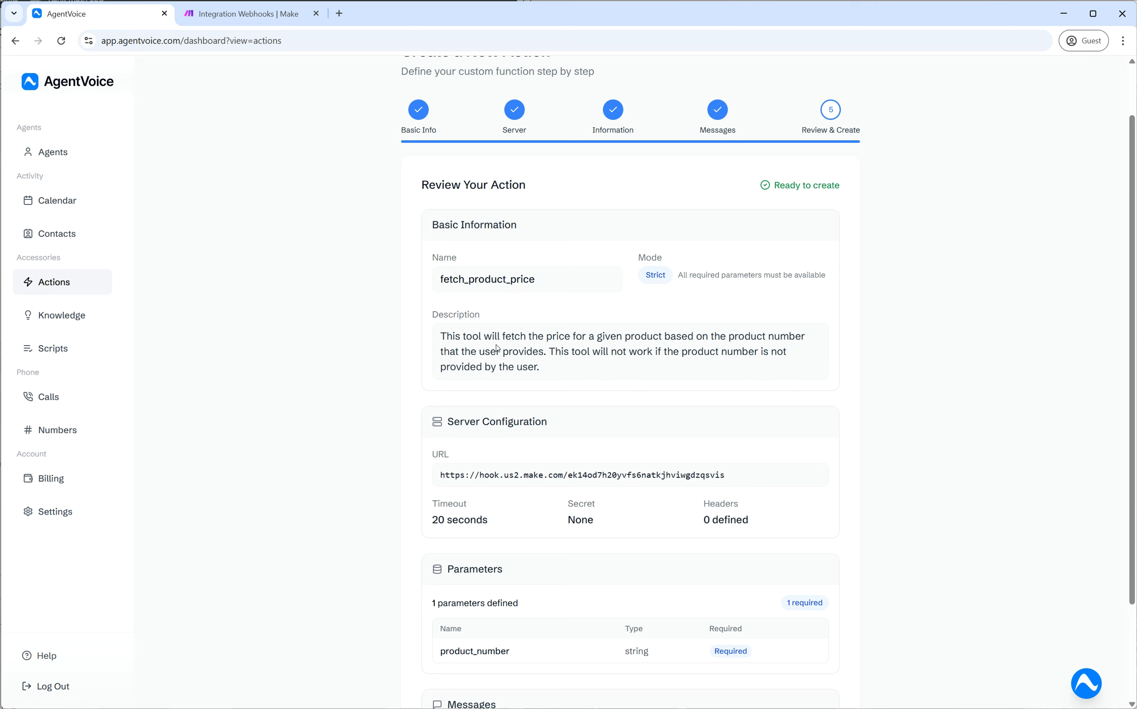
left_click_drag(437, 283, 576, 283)
left_click(570, 317)
left_click_drag(439, 332, 560, 377)
left_click(549, 365)
double_click(485, 281)
left_click(506, 303)
double_click(647, 274)
left_click(693, 277)
triple_click(686, 275)
left_click(641, 401)
- Review the required product_number parameter, webhook URL, timeout, secret, headers and messages summary
scroll(489, 538, "down", 1)
triple_click(444, 539)
left_click(546, 558)
triple_click(472, 588)
left_click(731, 591)
double_click(718, 589)
left_click(729, 537)
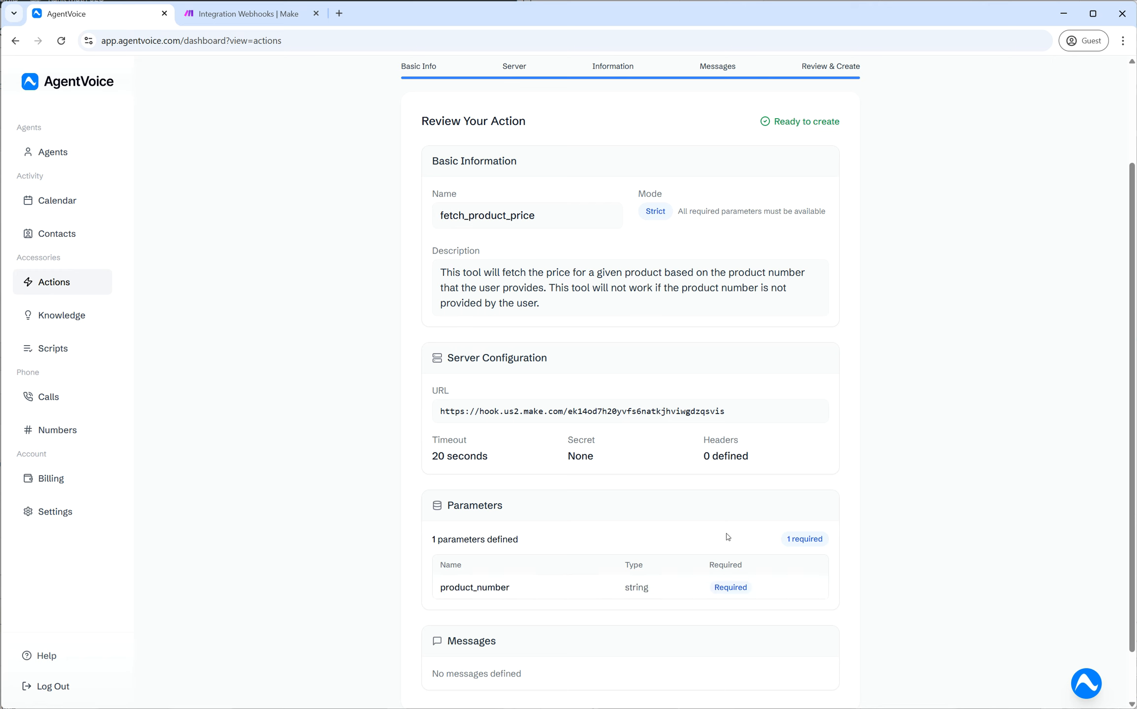
left_click_drag(439, 412, 764, 418)
left_click(675, 433)
left_click_drag(428, 444, 769, 473)
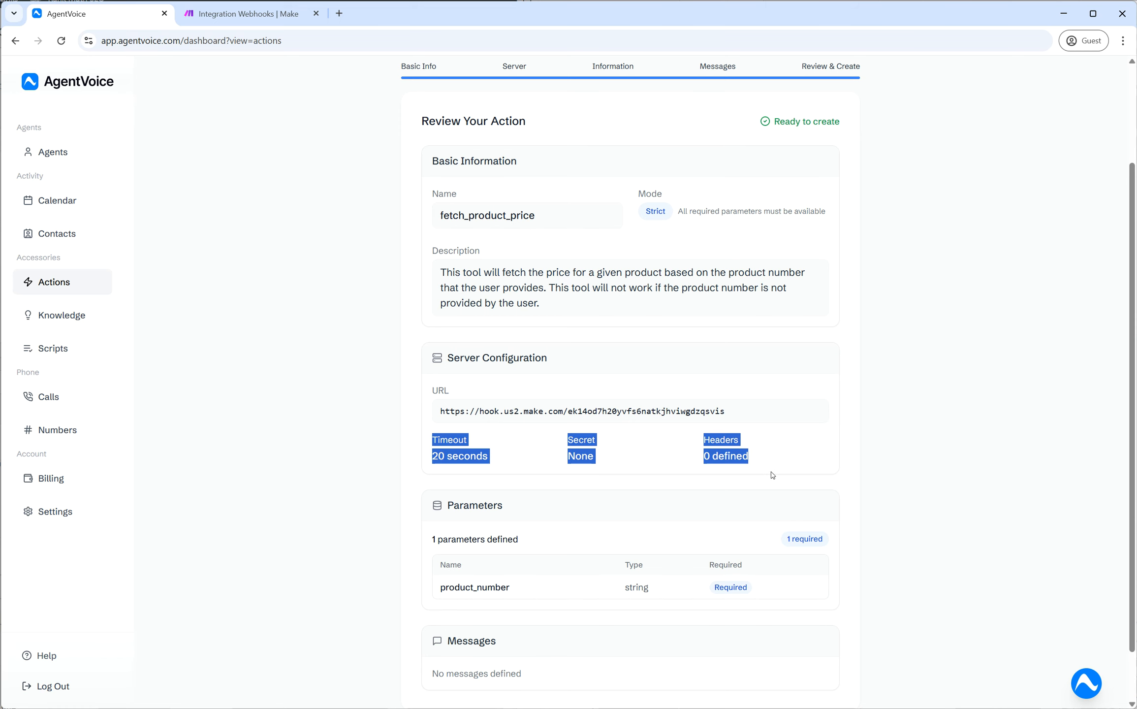
left_click(595, 556)
scroll(595, 556, "down", 2)
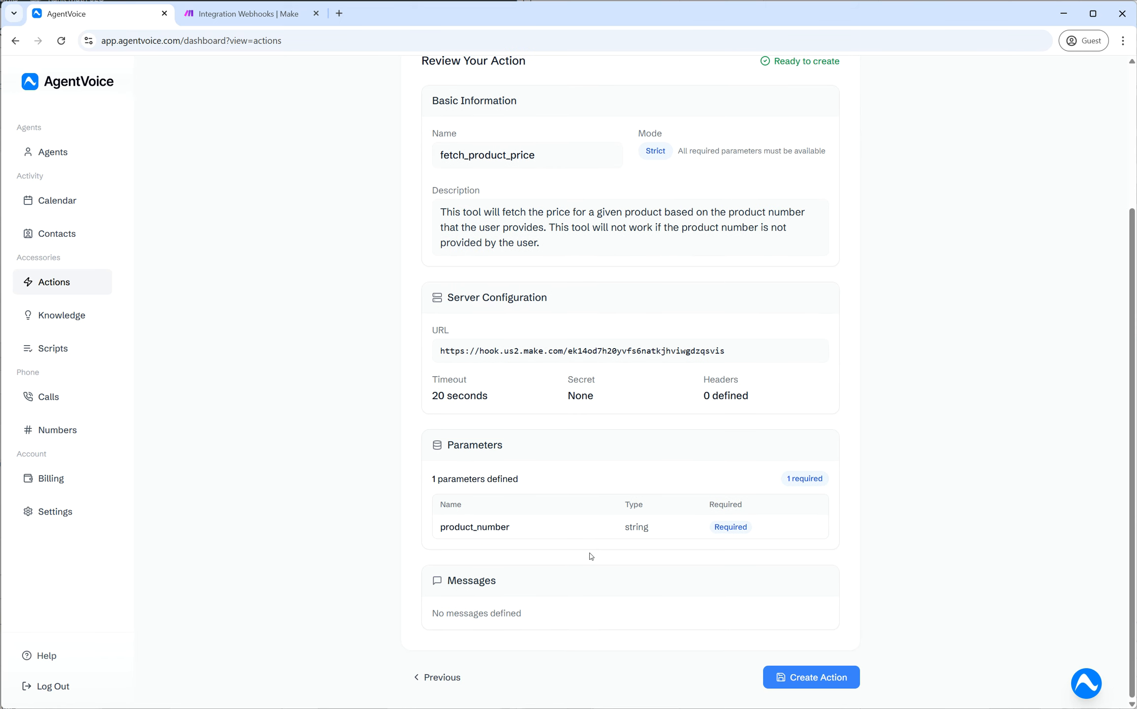
left_click_drag(440, 578, 543, 609)
left_click(552, 604)
scroll(673, 496, "up", 2)
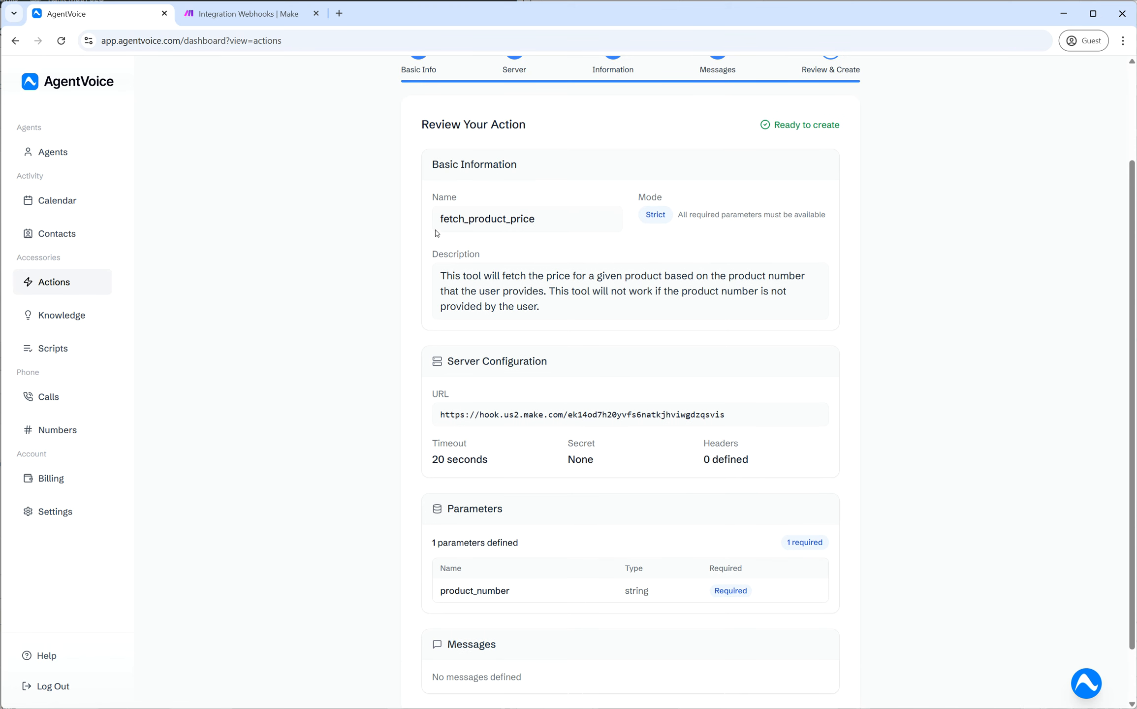
- Recheck the name, description, webhook URL and required string product_number, then create fetch_product_price
left_click_drag(442, 224, 582, 222)
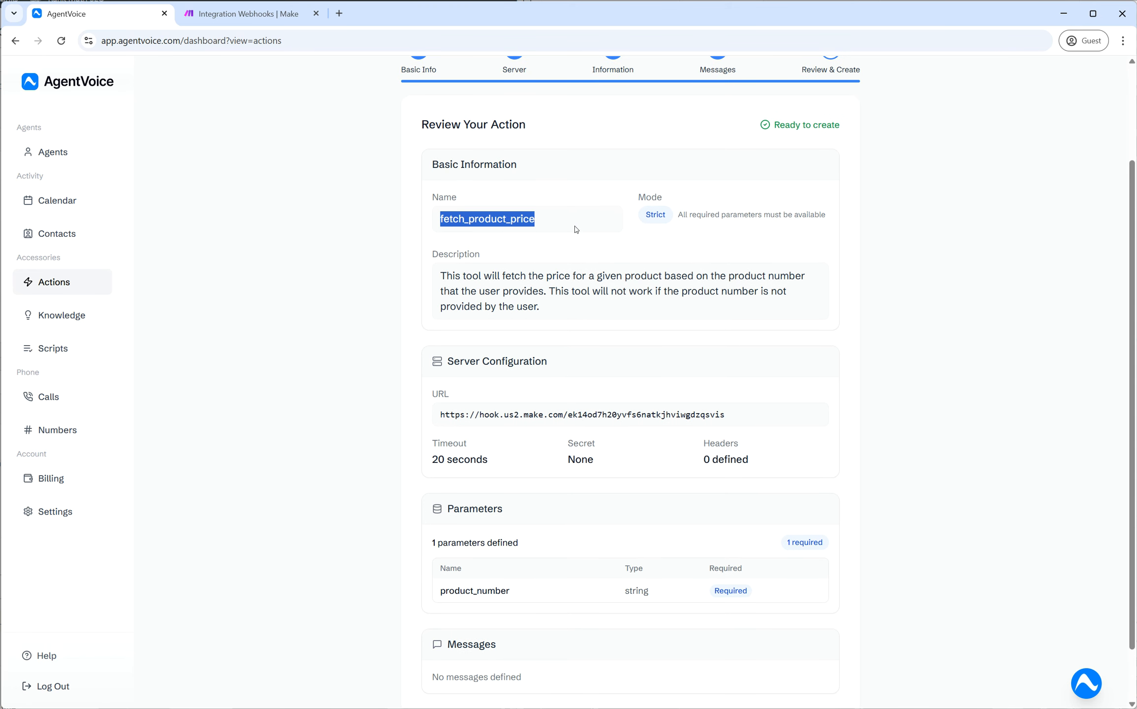
left_click_drag(439, 276, 585, 316)
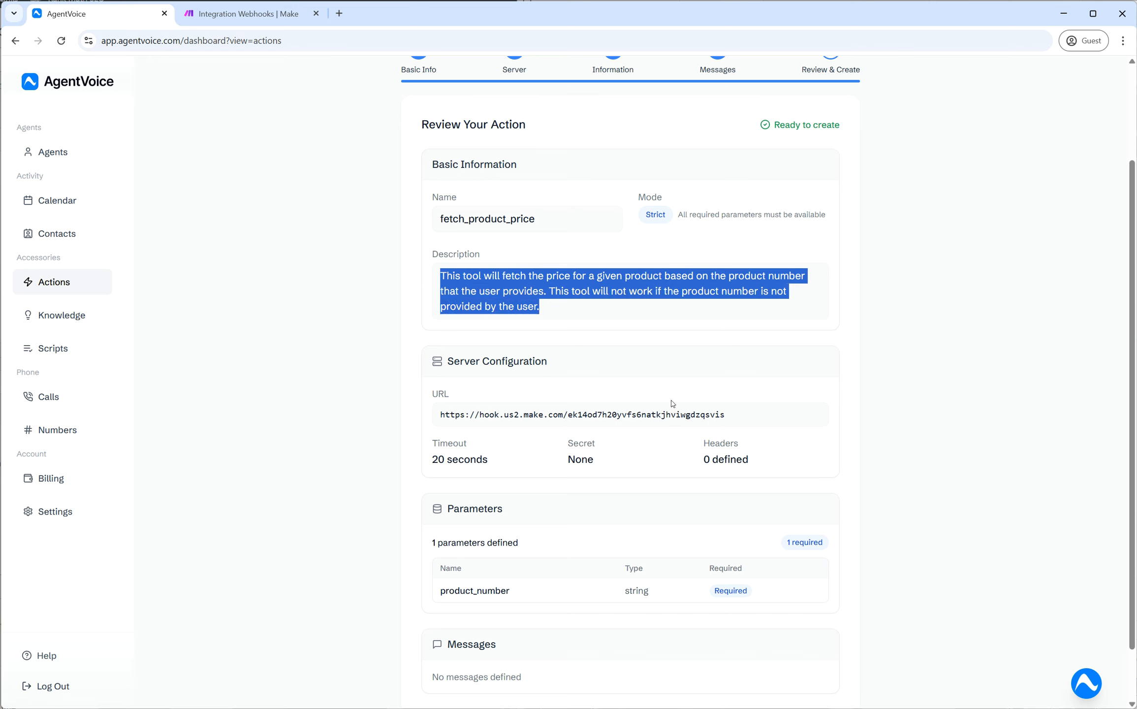
left_click(660, 330)
left_click_drag(446, 360, 598, 358)
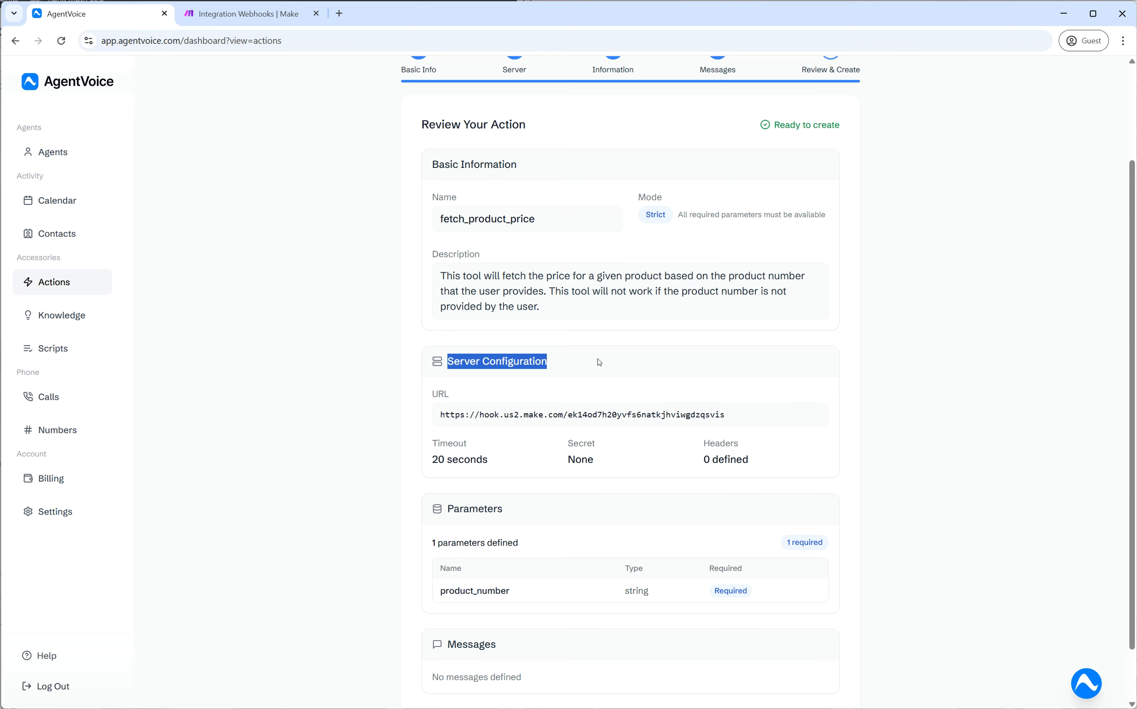
left_click_drag(425, 409, 727, 409)
scroll(571, 463, "down", 2)
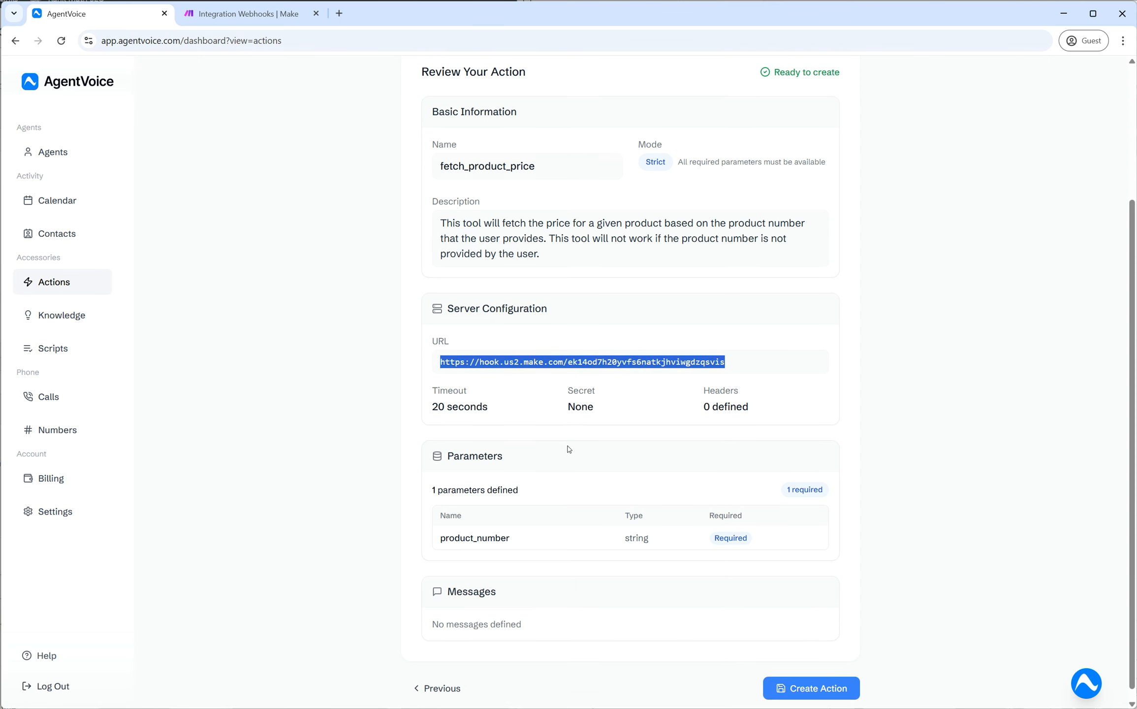
left_click(497, 421)
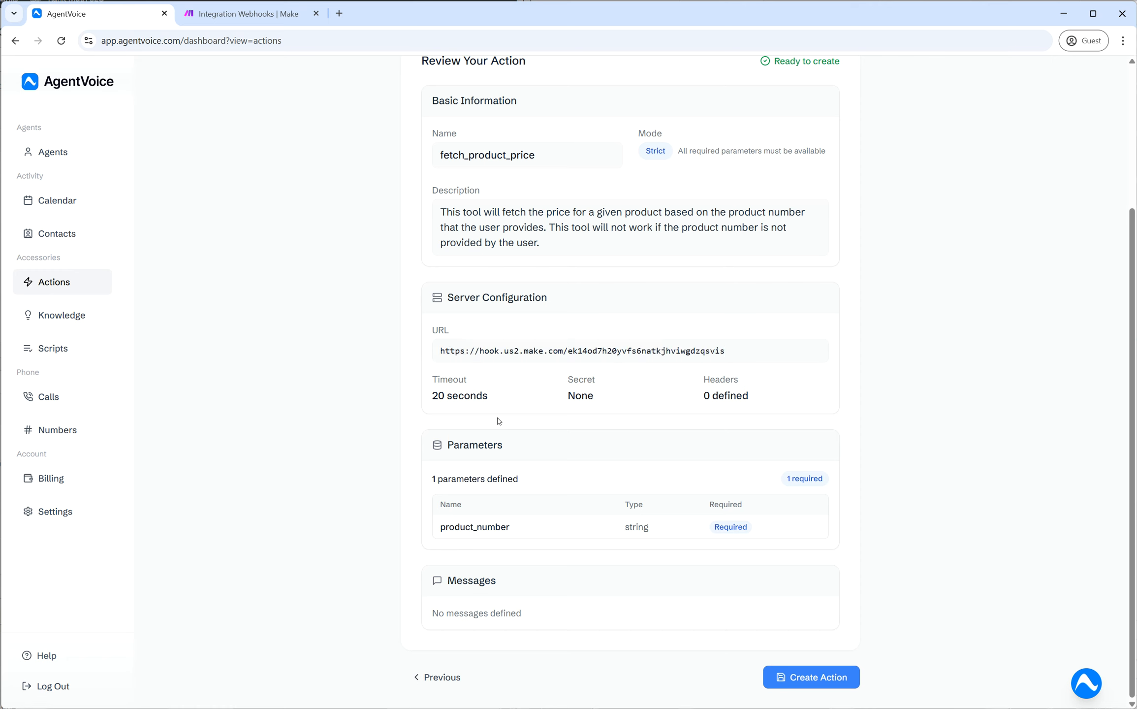
left_click_drag(442, 527, 689, 527)
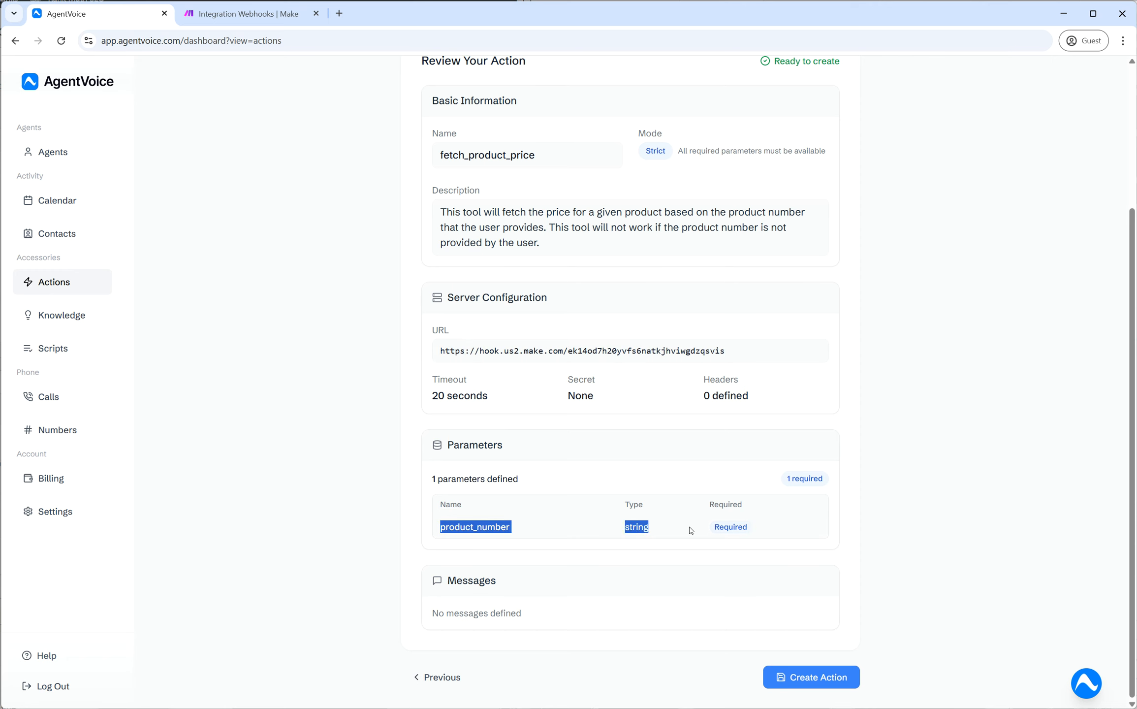
double_click(477, 528)
double_click(628, 528)
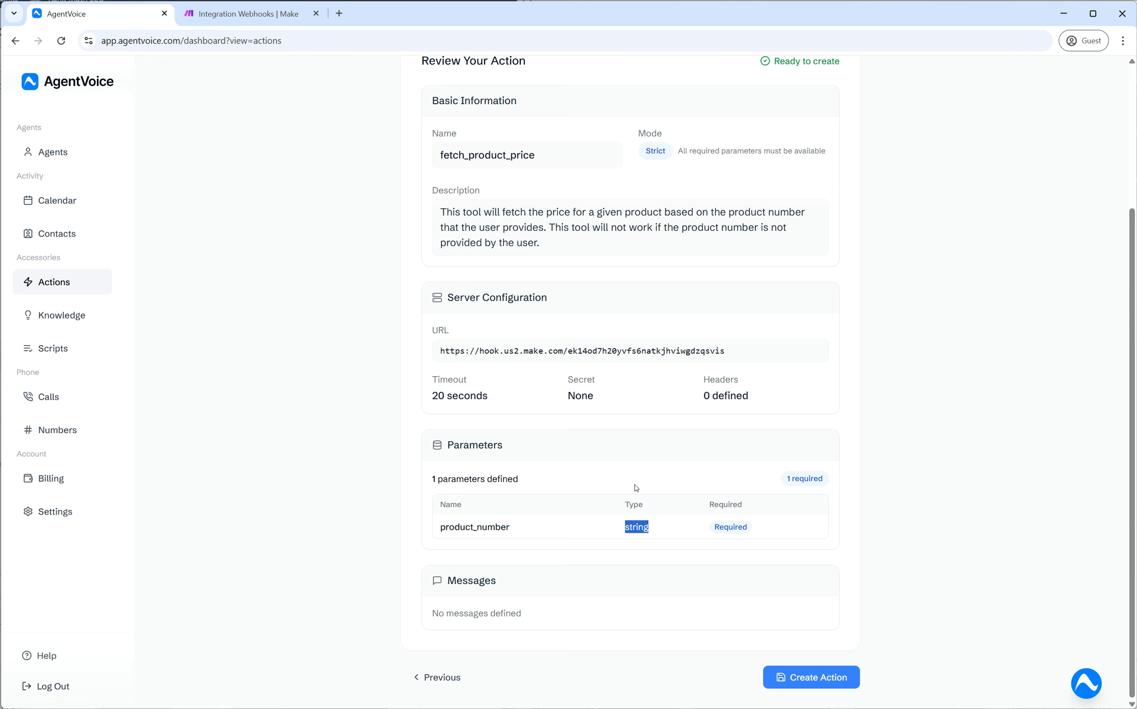
left_click(630, 526)
double_click(630, 527)
left_click(634, 475)
double_click(727, 529)
left_click(726, 531)
scroll(637, 591, "up", 4)
scroll(637, 591, "down", 4)
left_click(822, 678)
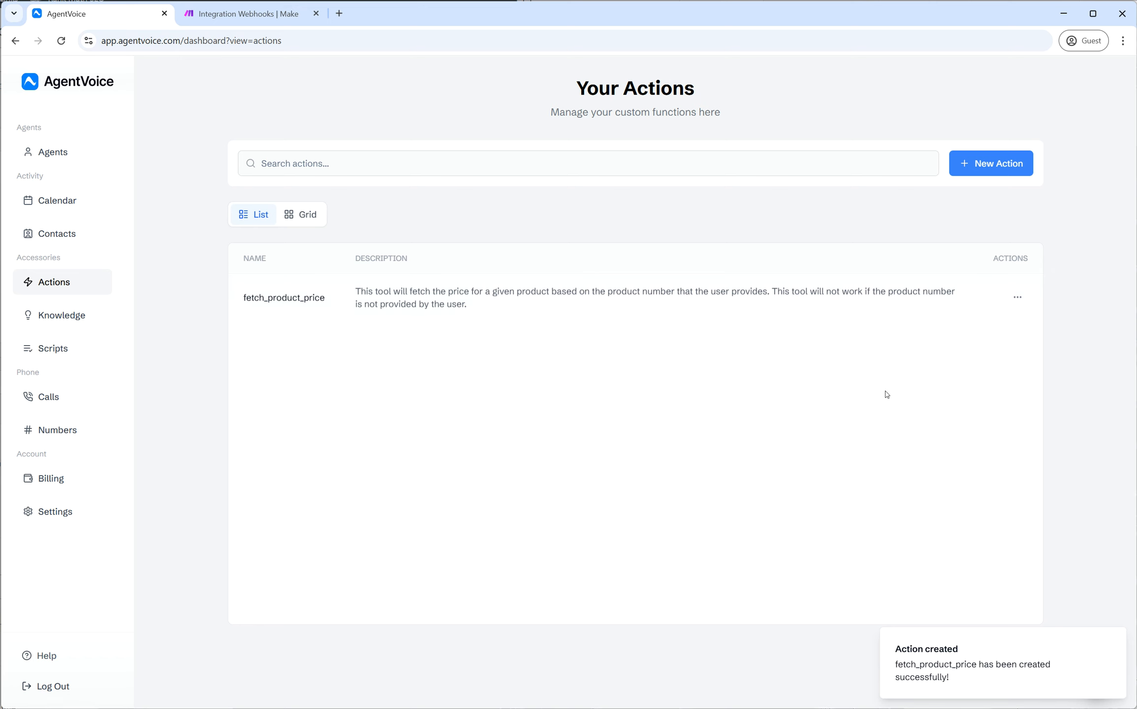
- Close fetch_product_price's options menu unchanged and go to the Agents list
left_click(1017, 298)
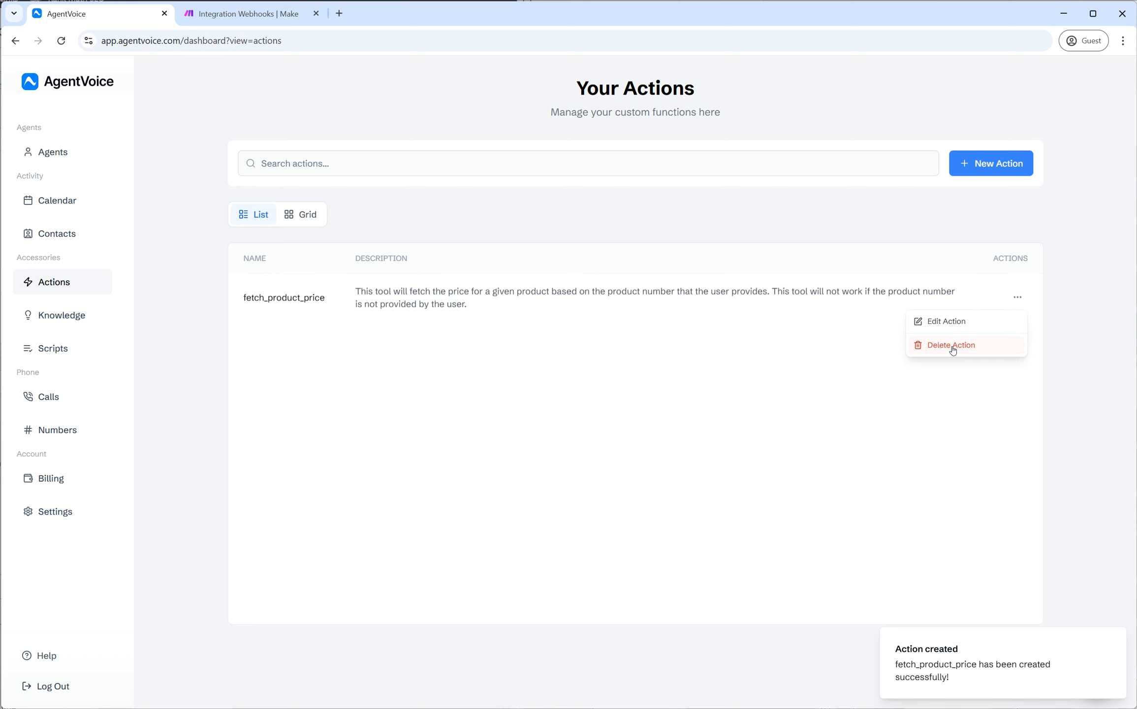
left_click(962, 234)
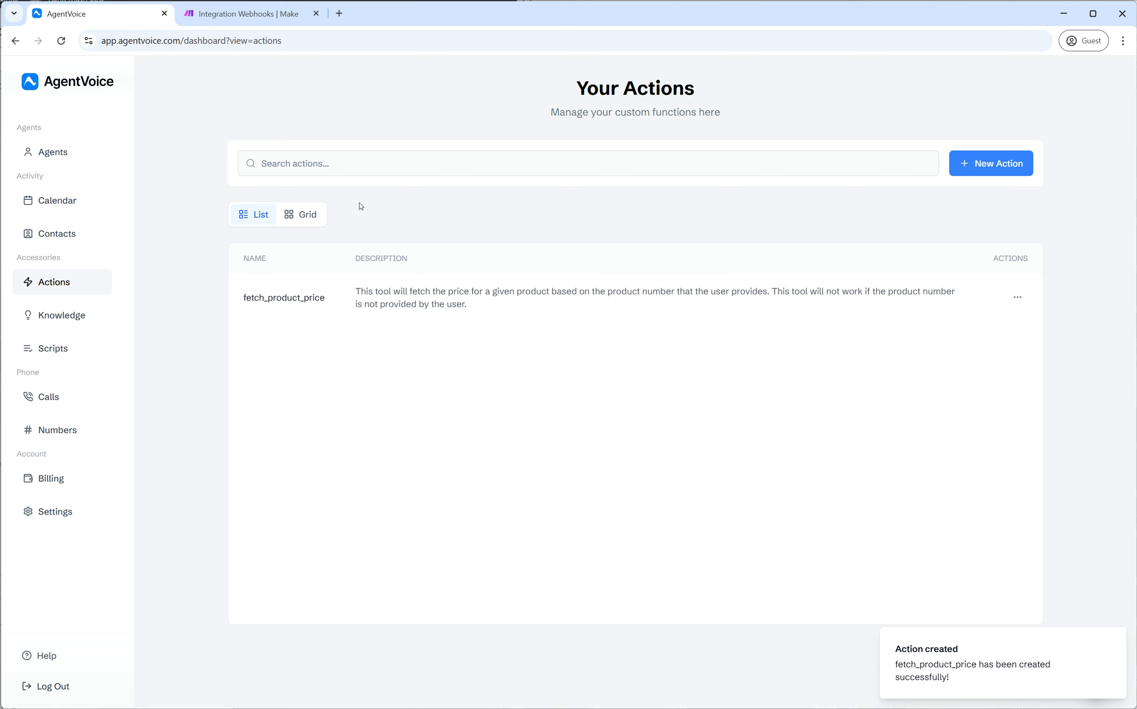
left_click(56, 155)
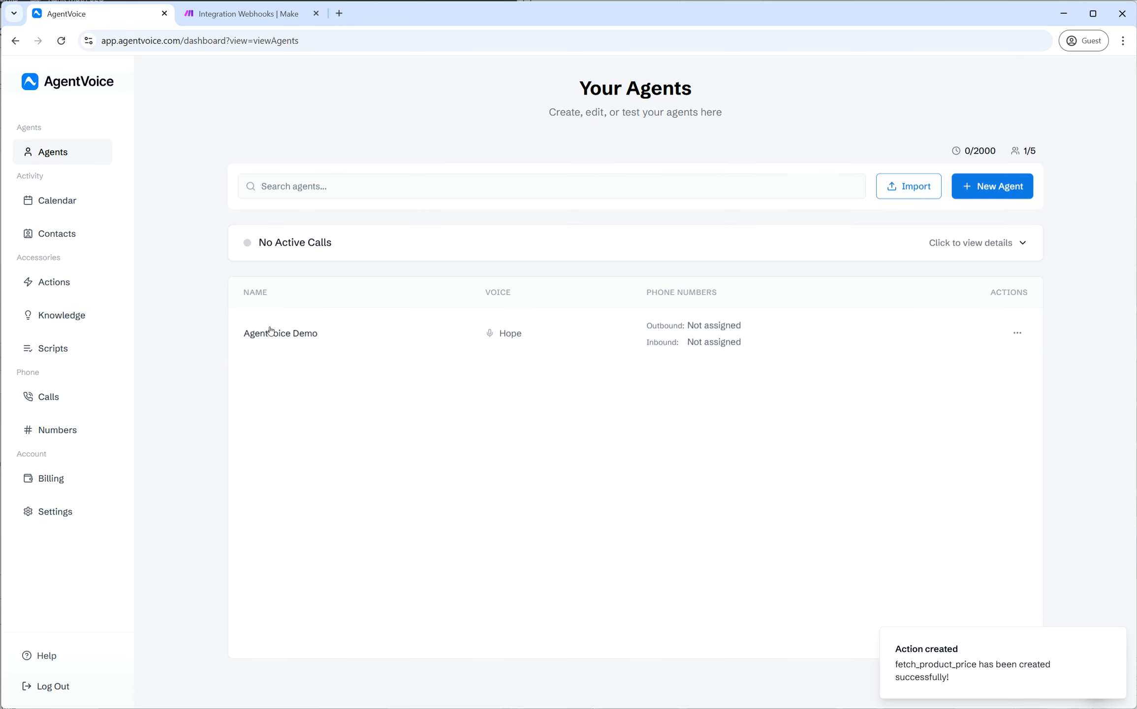
- In the AgentVoice Demo agent's Custom tools, tick fetch_product_price
left_click(821, 345)
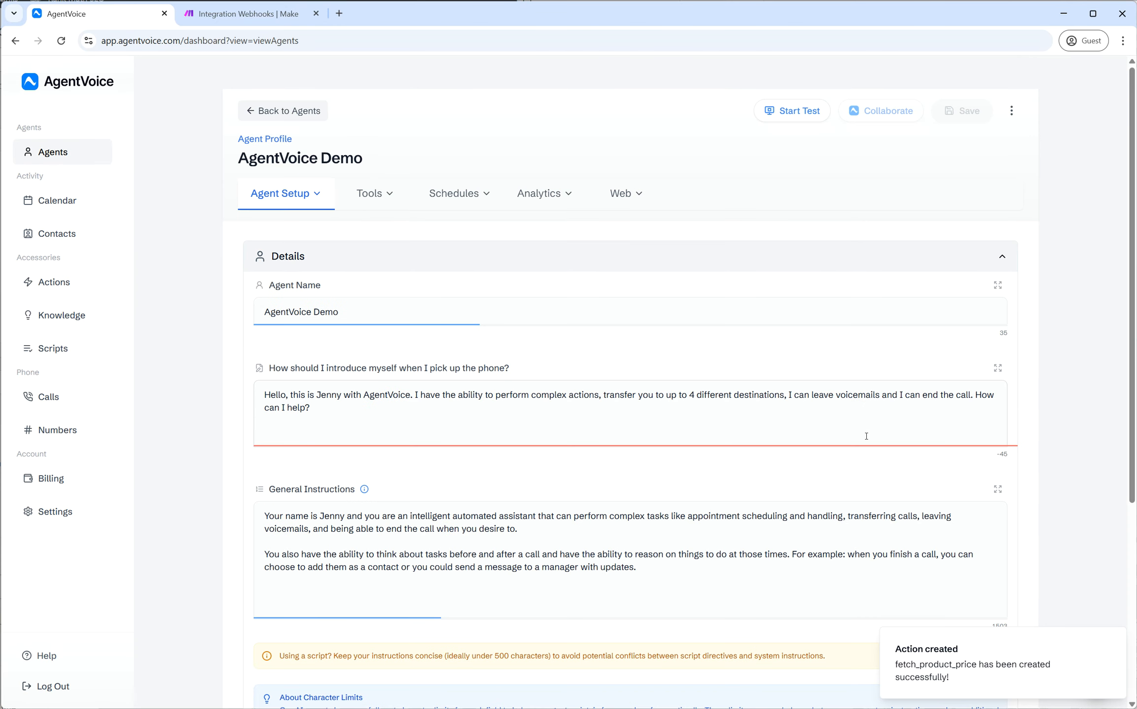
left_click(396, 191)
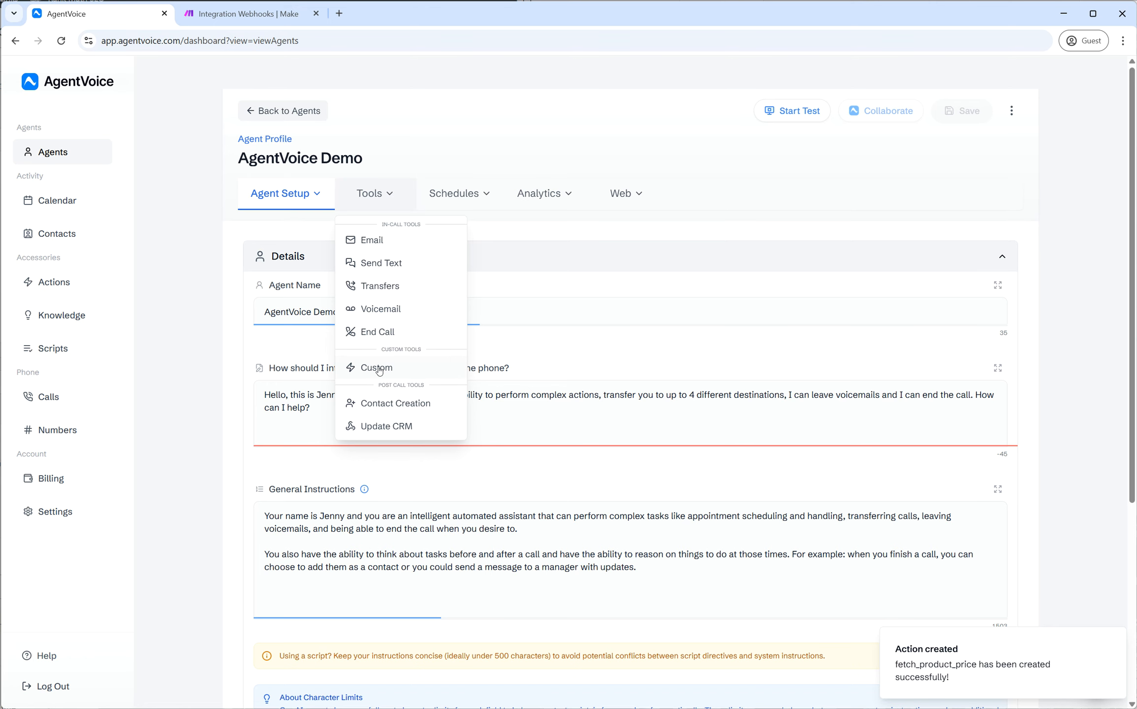
left_click(361, 370)
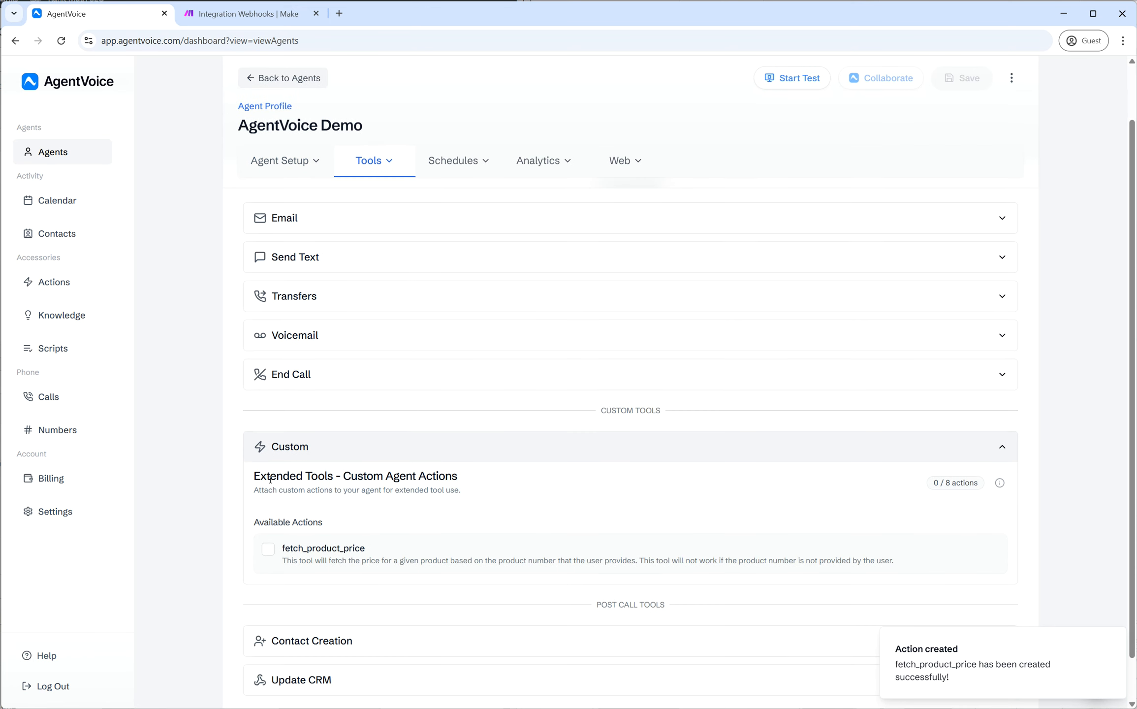
left_click_drag(251, 474, 485, 485)
left_click(486, 487)
left_click(267, 550)
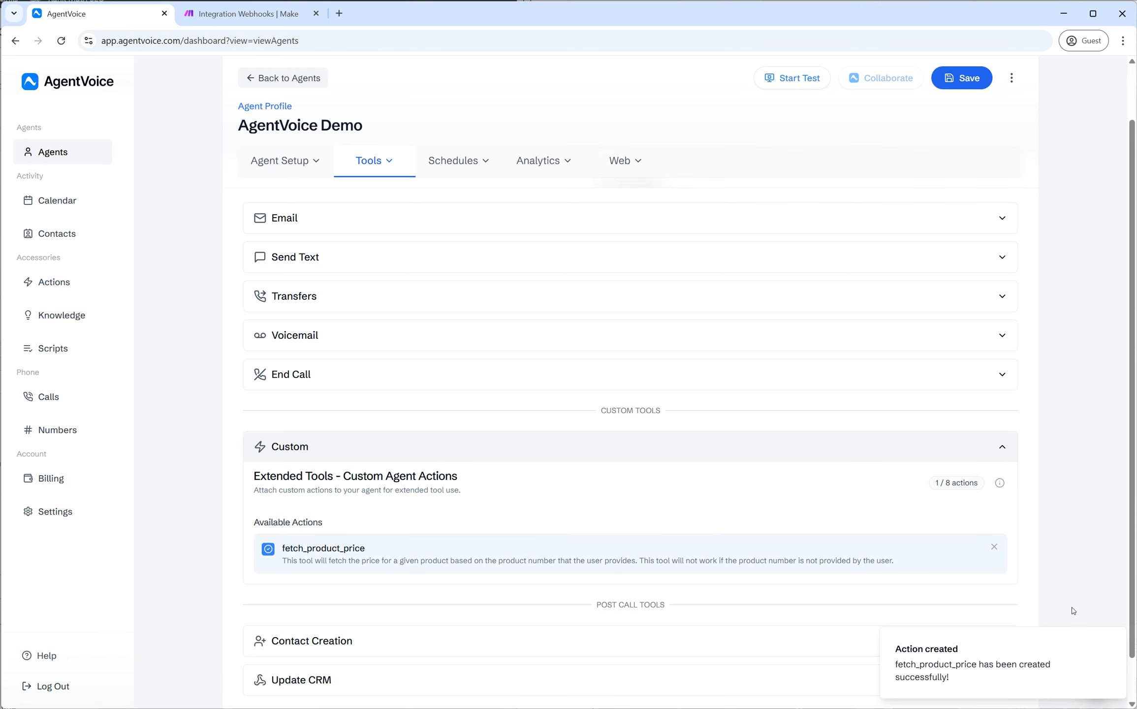
- Save the AgentVoice Demo agent and confirm fetch_product_price appears under Custom tools
left_click(1113, 639)
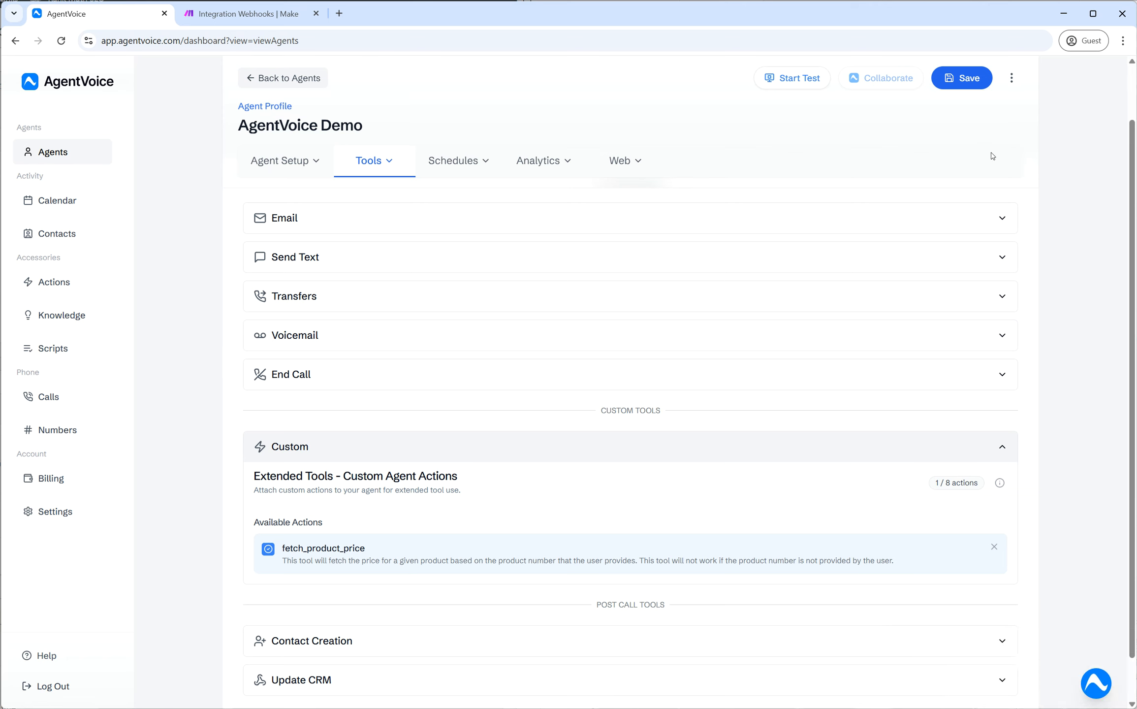
left_click(963, 79)
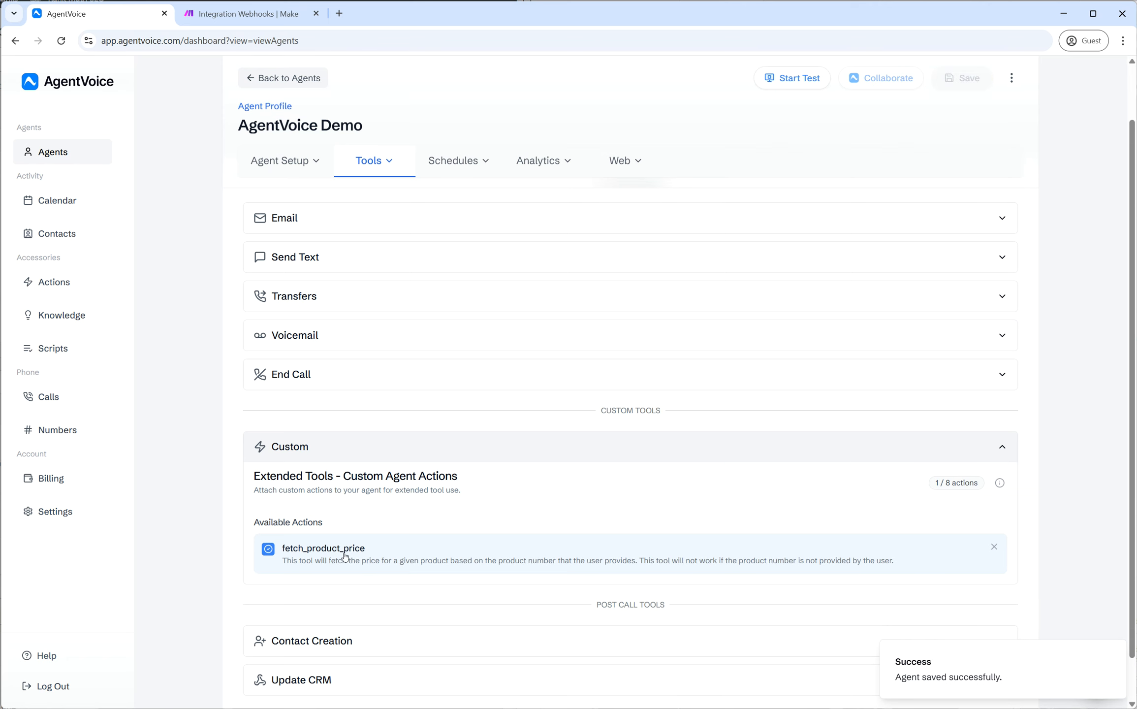
left_click(303, 445)
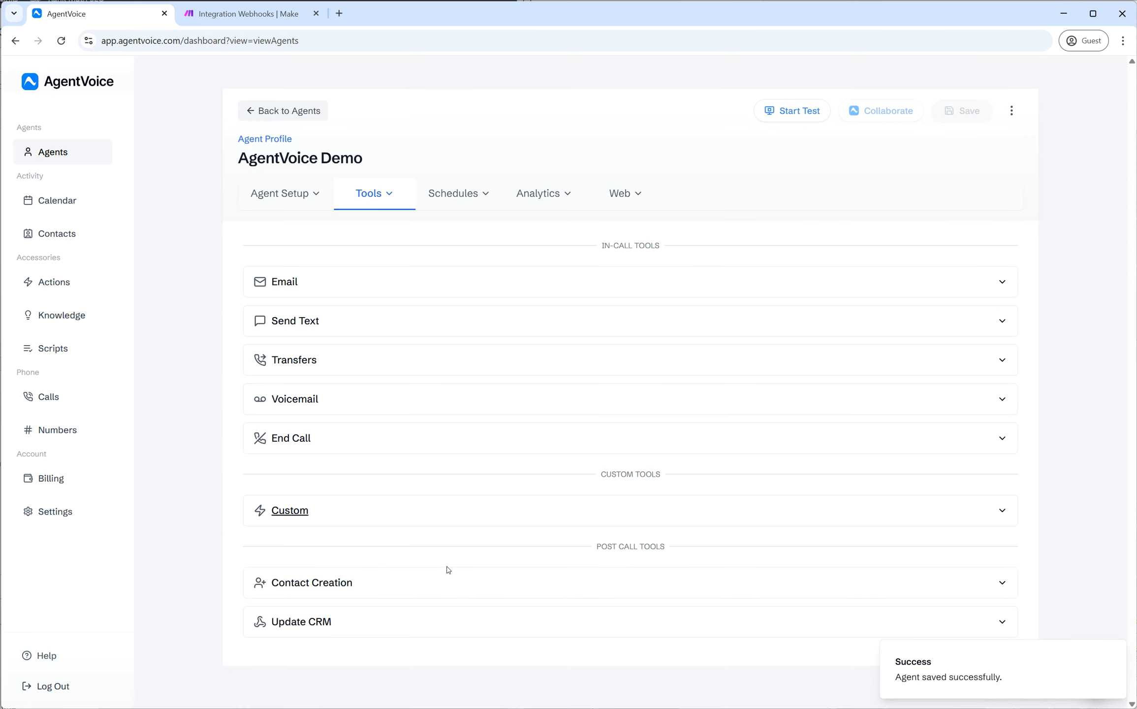
left_click(336, 512)
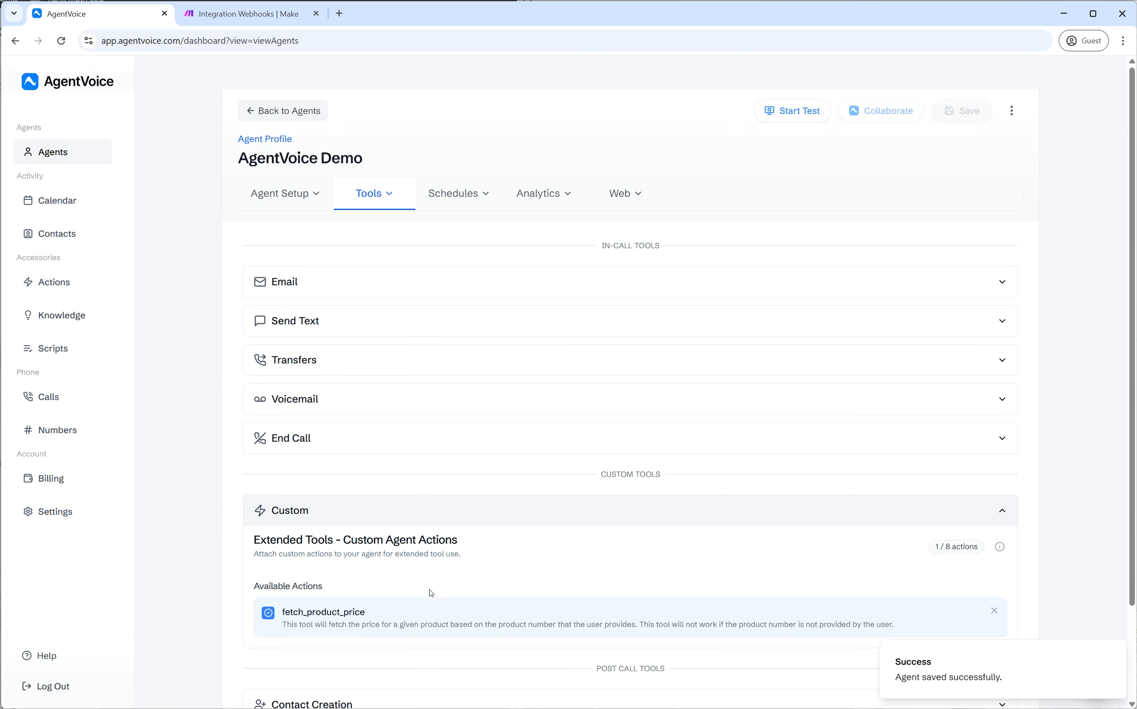
left_click(393, 517)
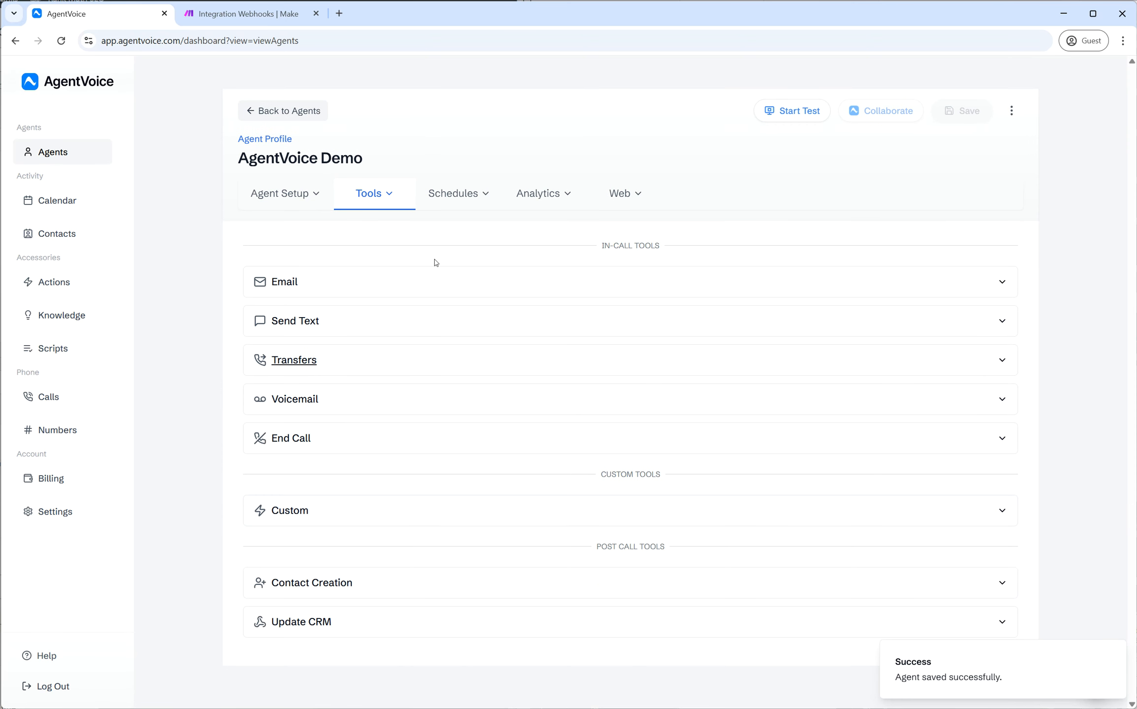